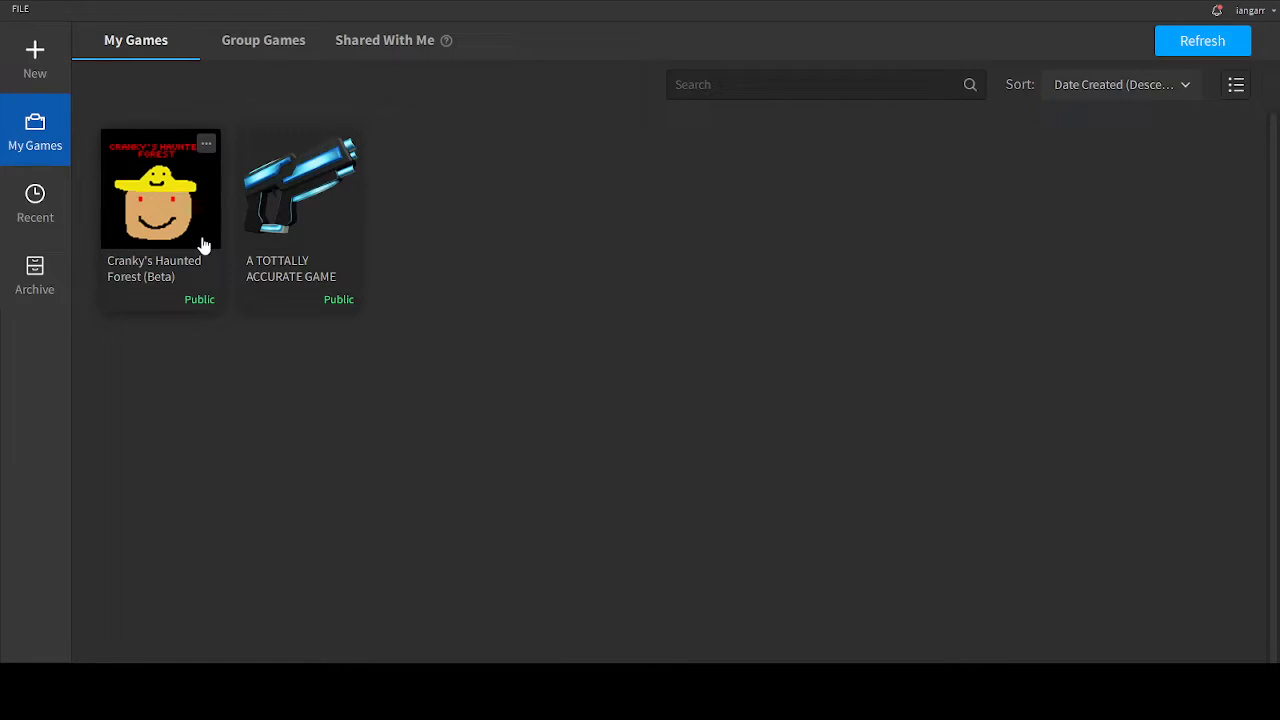
pyautogui.click(18, 72)
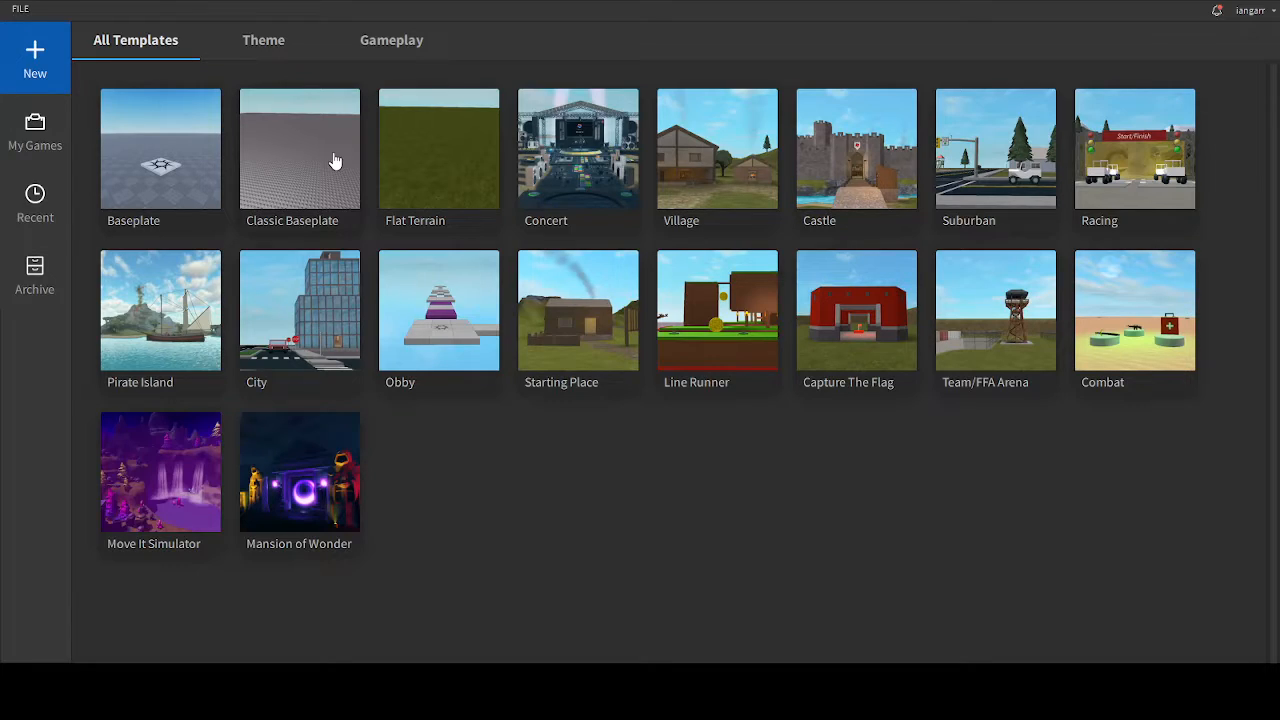
pyautogui.click(42, 122)
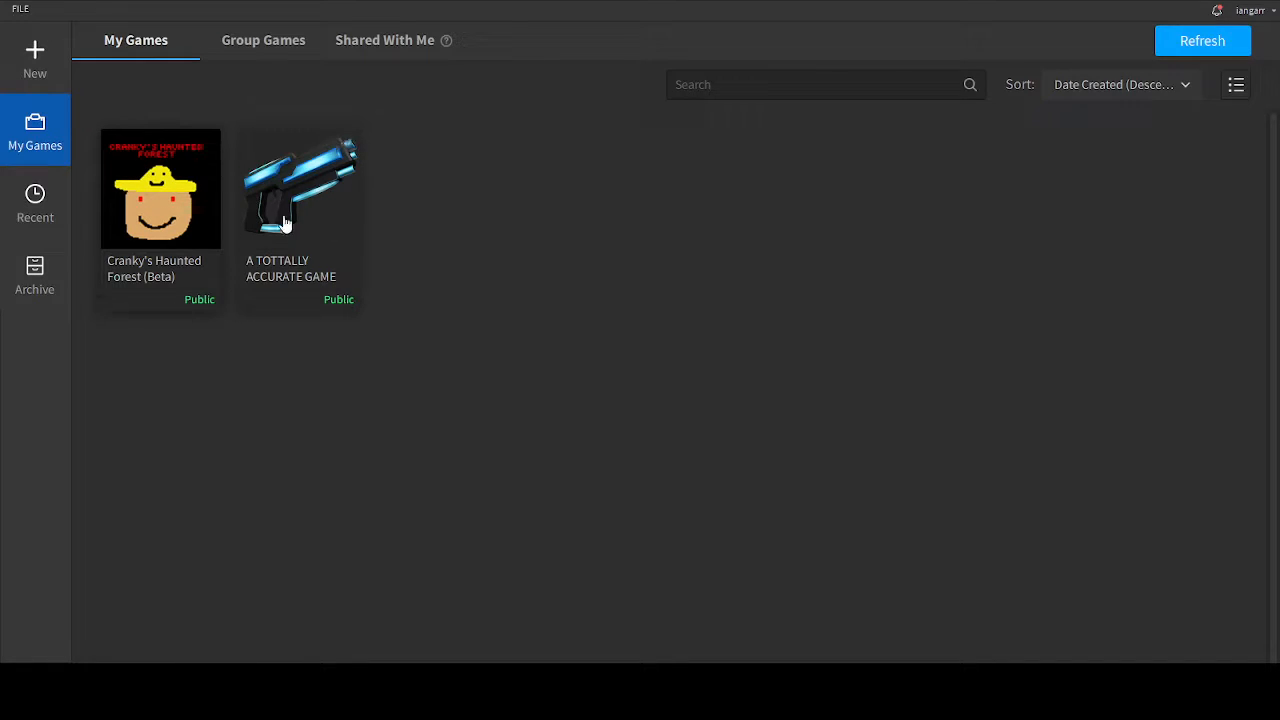
pyautogui.click(206, 144)
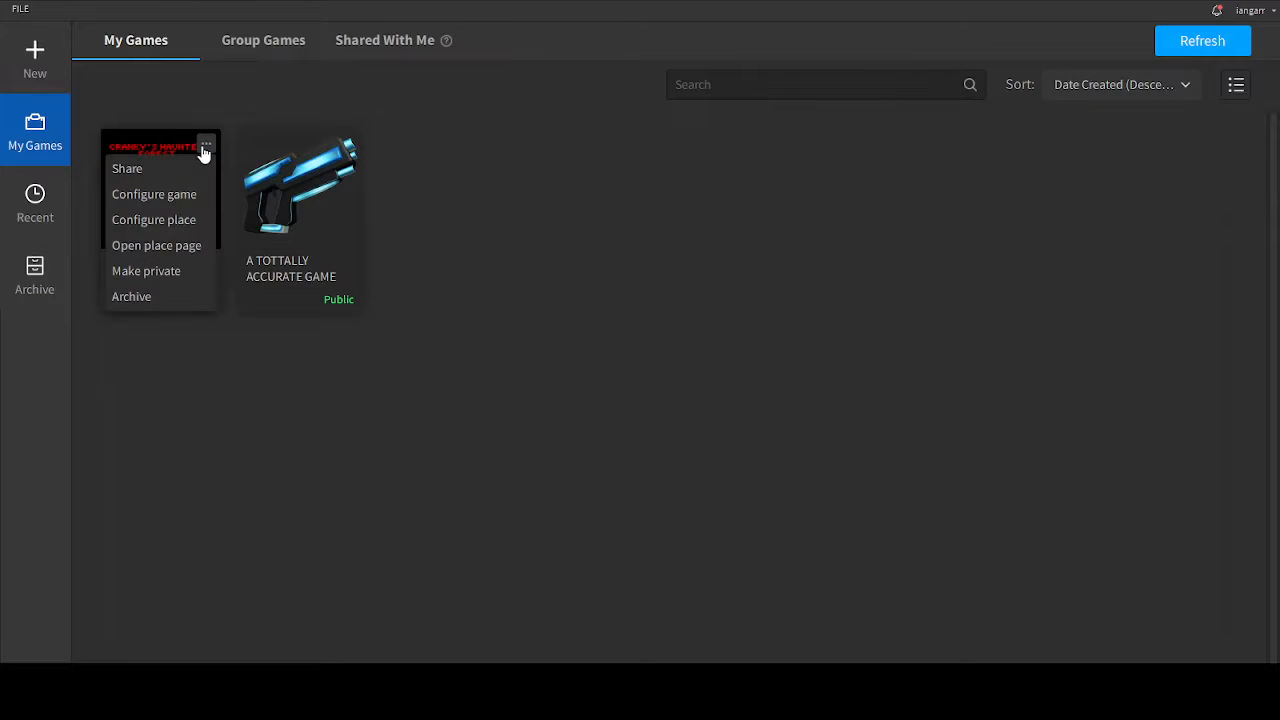
pyautogui.click(206, 144)
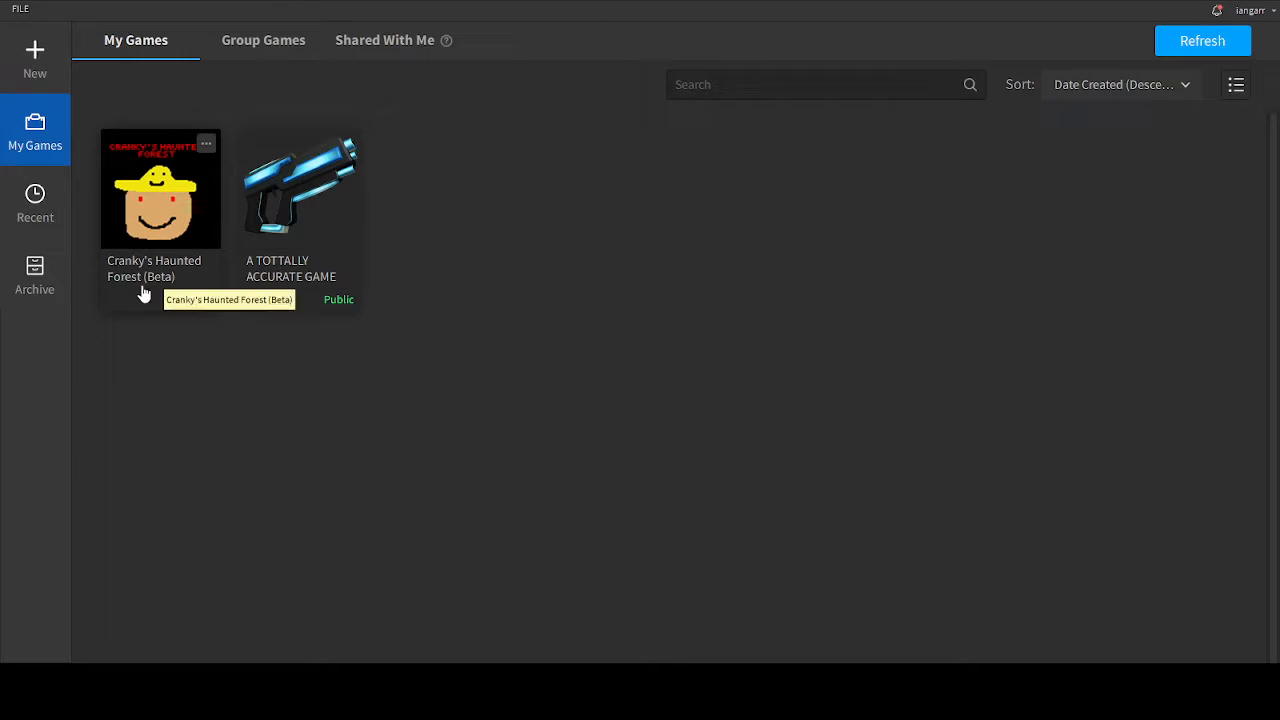
# Step: Create a new place from the Classic Baseplate template
pyautogui.click(62, 76)
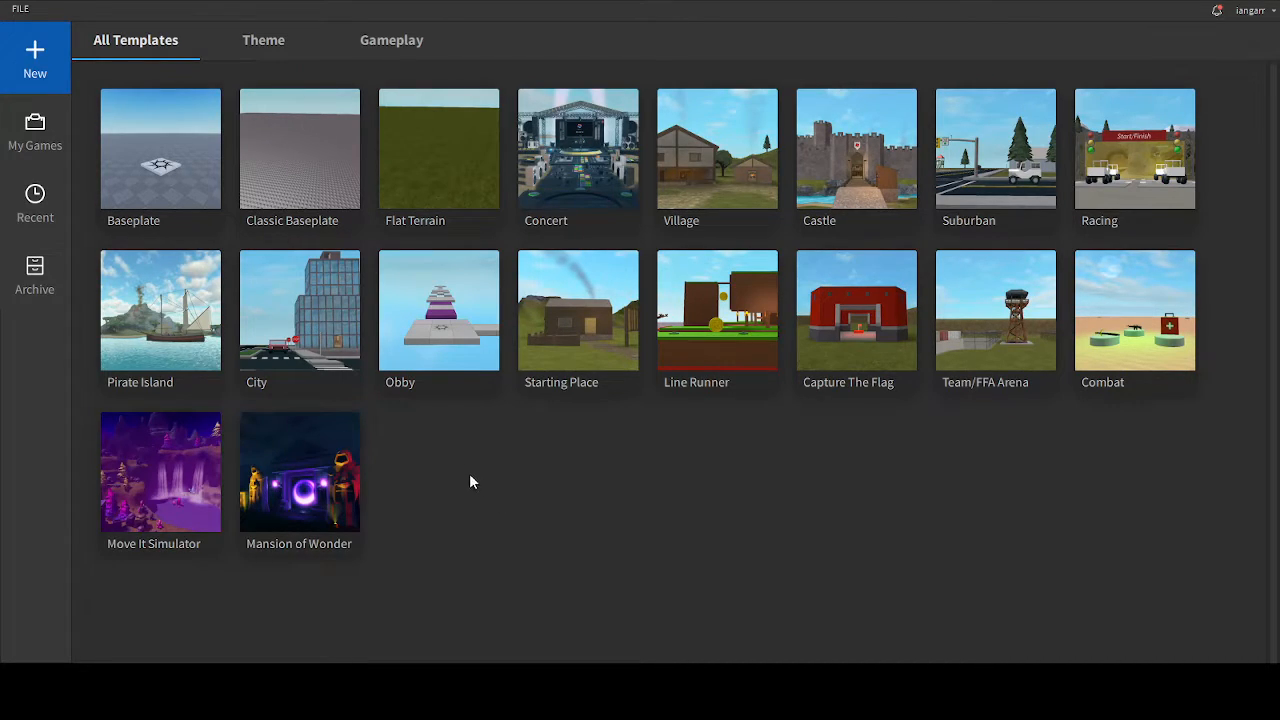
pyautogui.click(306, 226)
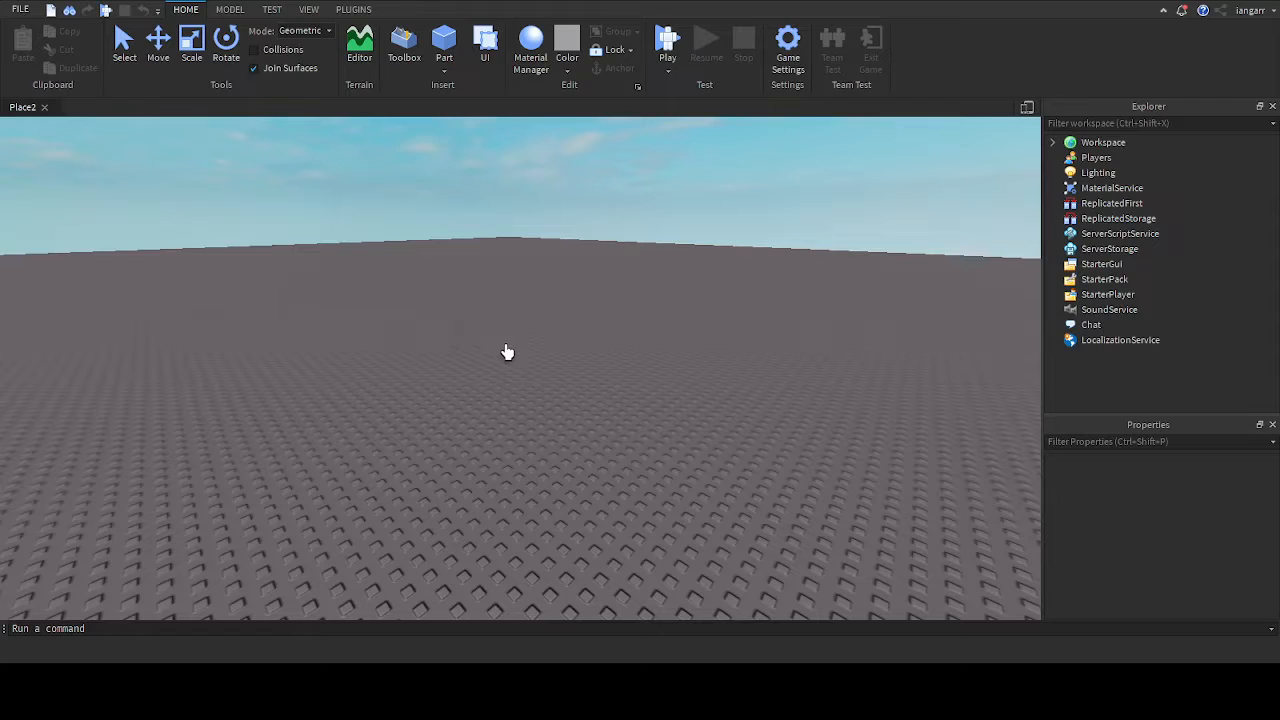
# Step: Look around the empty baseplate from several angles and distances
pyautogui.moveTo(610, 332)
pyautogui.mouseDown(button='right')
pyautogui.moveTo(617, 341)
pyautogui.moveTo(591, 337)
pyautogui.moveTo(639, 348)
pyautogui.moveTo(603, 334)
pyautogui.moveTo(591, 368)
pyautogui.moveTo(606, 334)
pyautogui.mouseUp(button='right')
pyautogui.moveTo(564, 269); pyautogui.dragTo(536, 260, button='right')
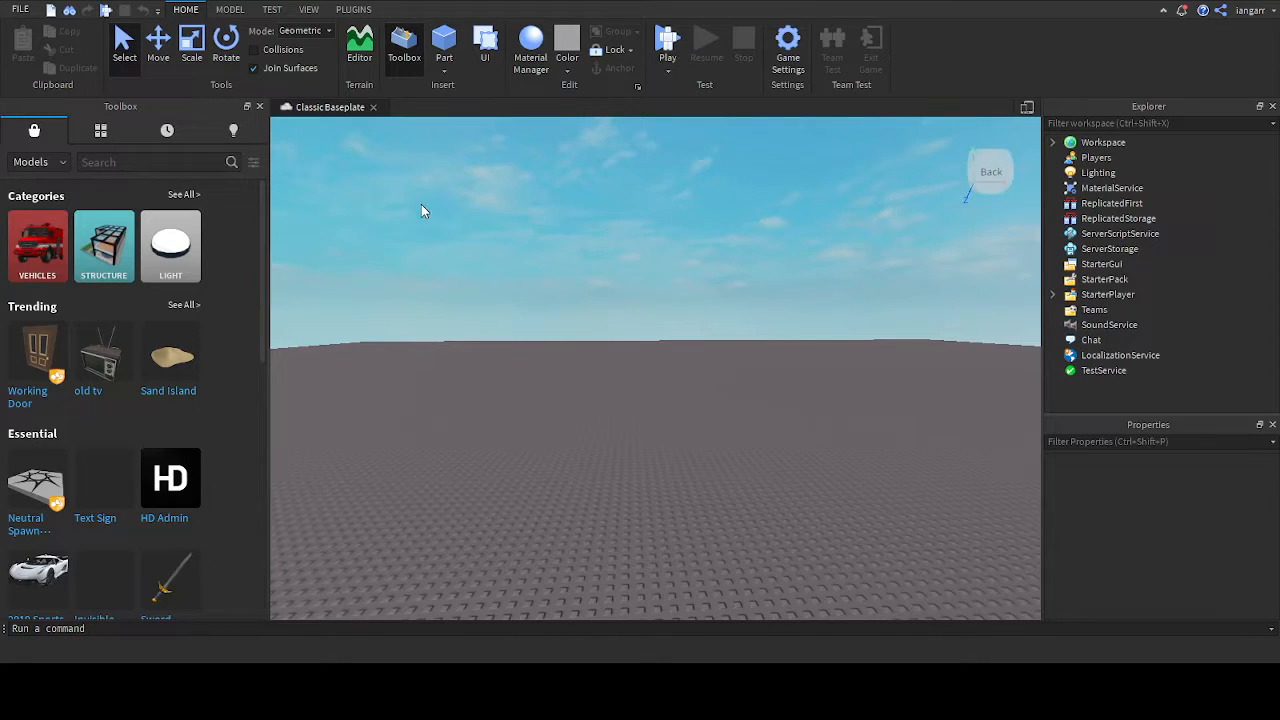
pyautogui.moveTo(421, 204); pyautogui.dragTo(530, 186, button='right')
pyautogui.moveTo(724, 290); pyautogui.dragTo(686, 346, button='right')
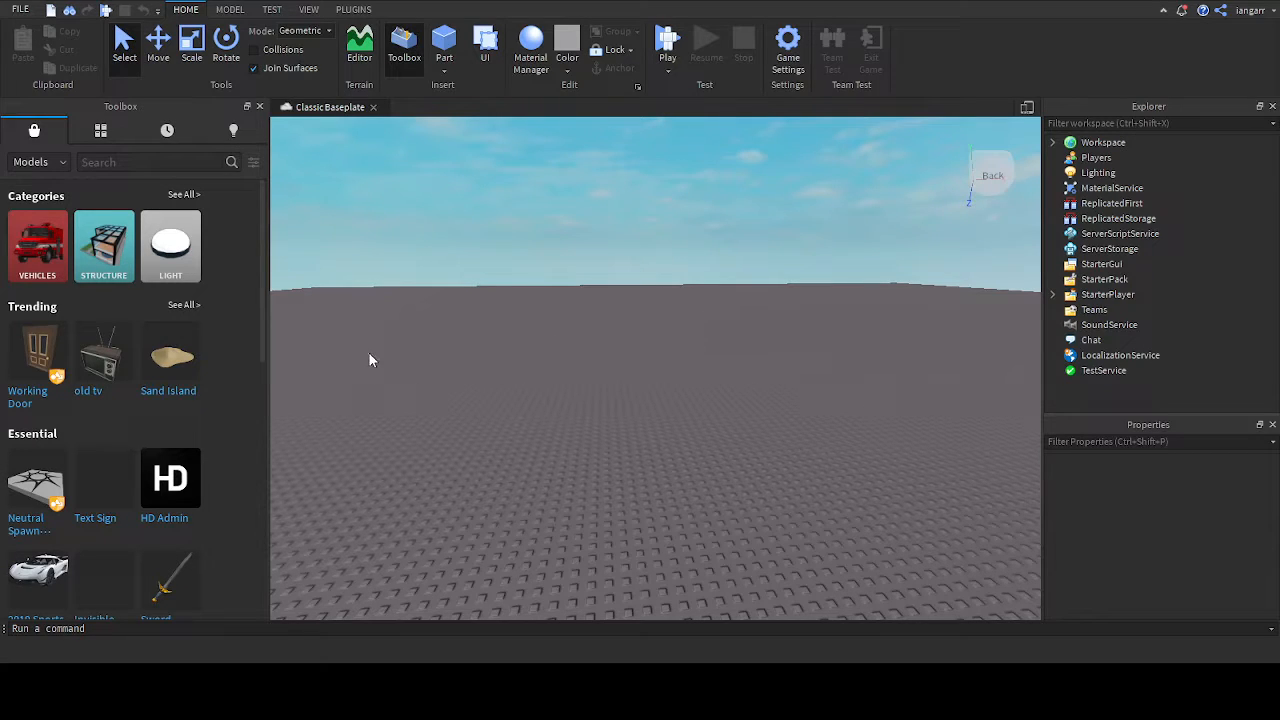
pyautogui.moveTo(344, 346); pyautogui.dragTo(390, 446)
pyautogui.scroll(-1, 438, 322)
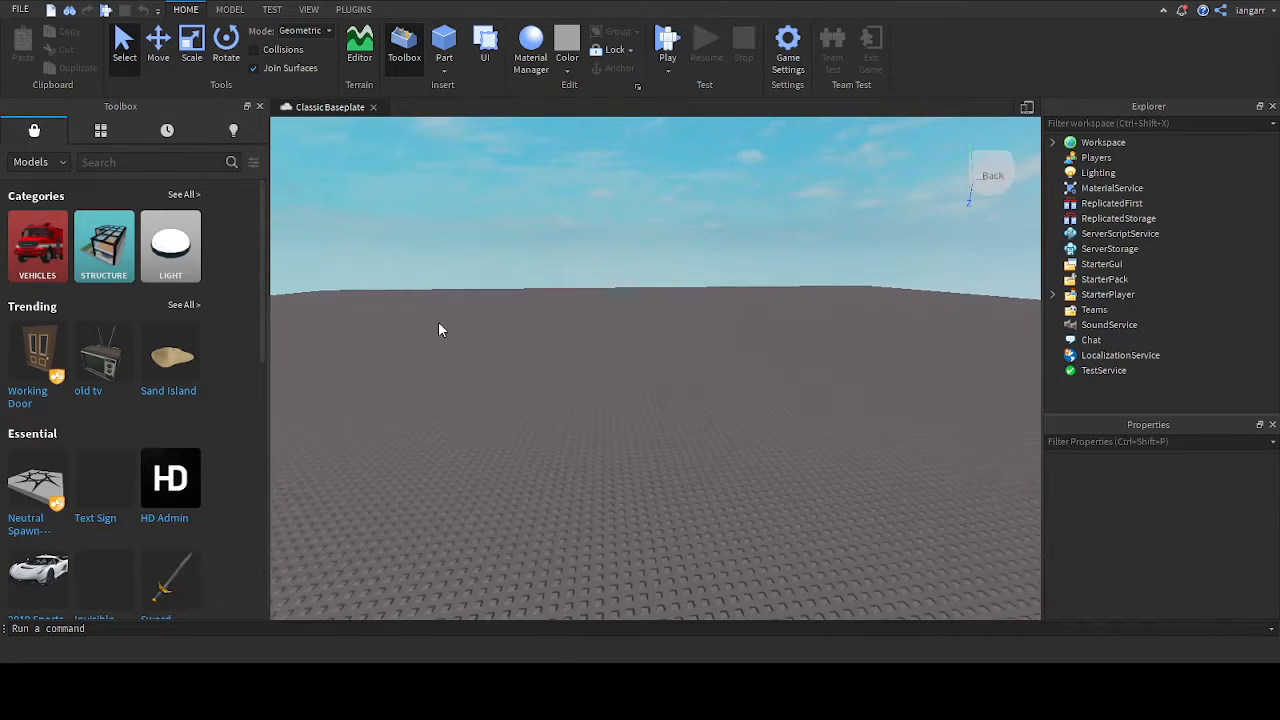
pyautogui.scroll(-1, 438, 322)
pyautogui.scroll(2, 512, 362)
pyautogui.scroll(-2, 570, 371)
pyautogui.moveTo(570, 371); pyautogui.dragTo(538, 370, button='right')
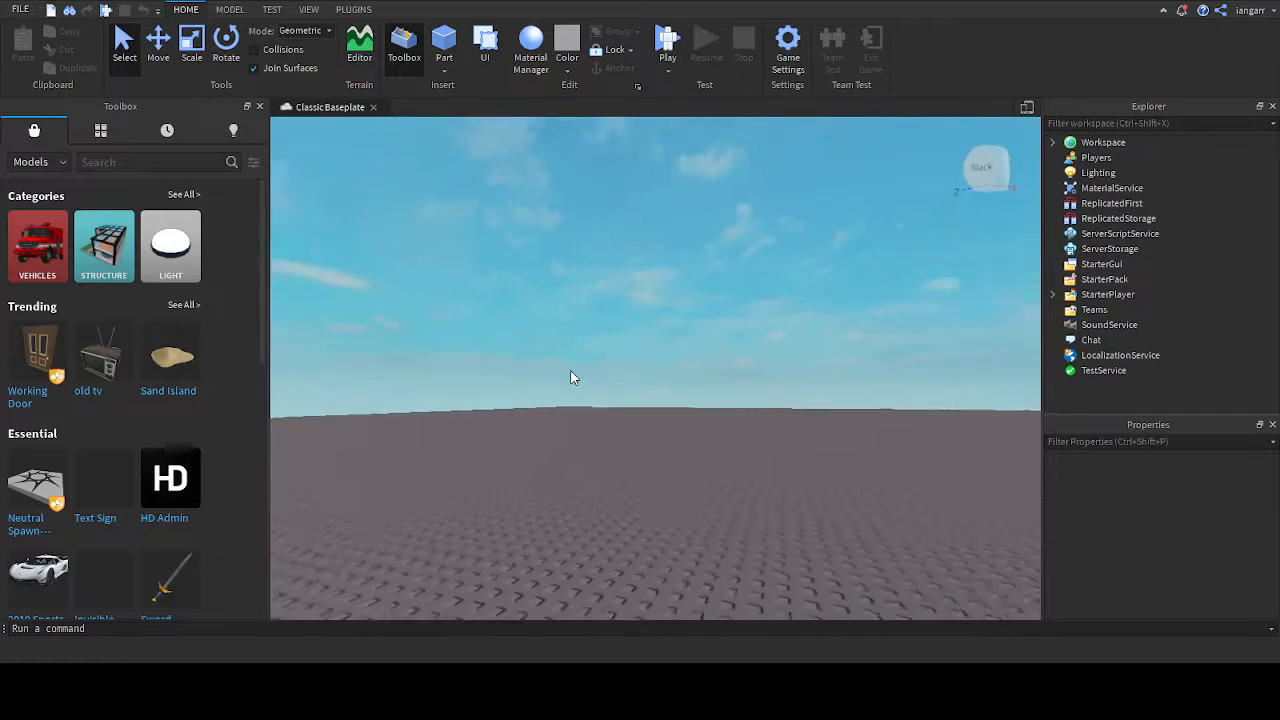
pyautogui.scroll(-2, 523, 361)
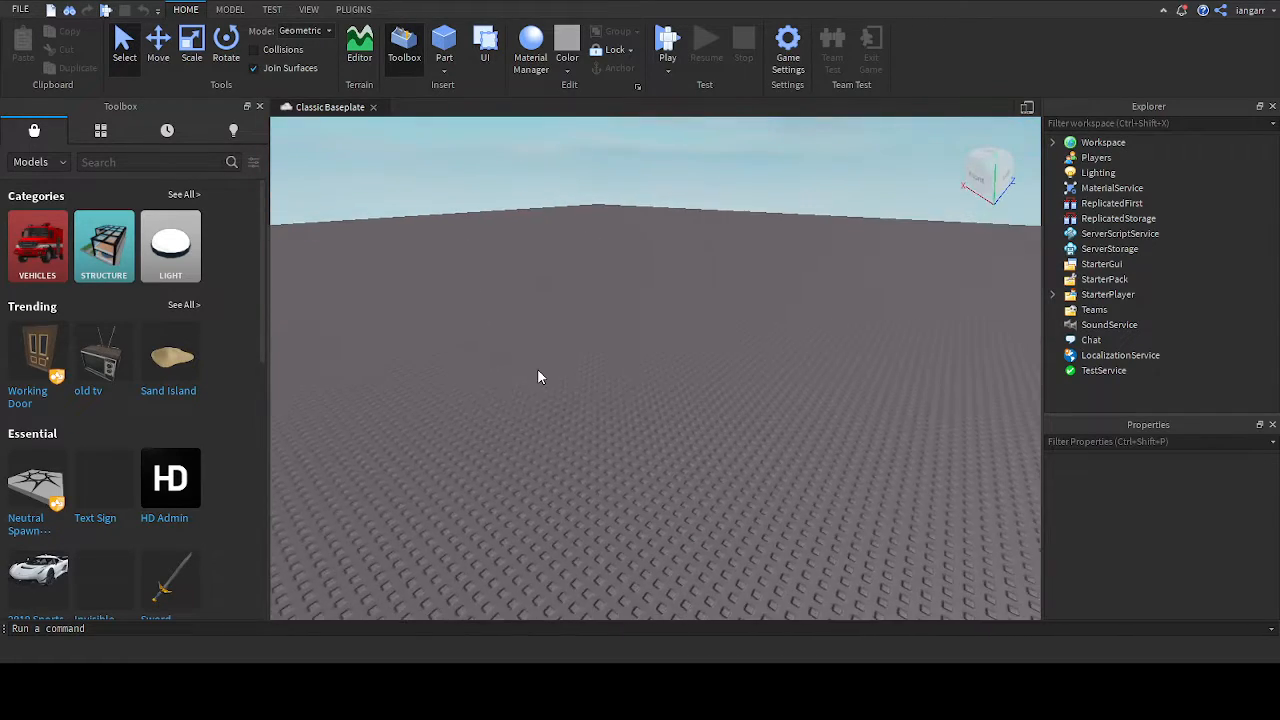
pyautogui.scroll(2, 537, 368)
pyautogui.scroll(-3, 537, 368)
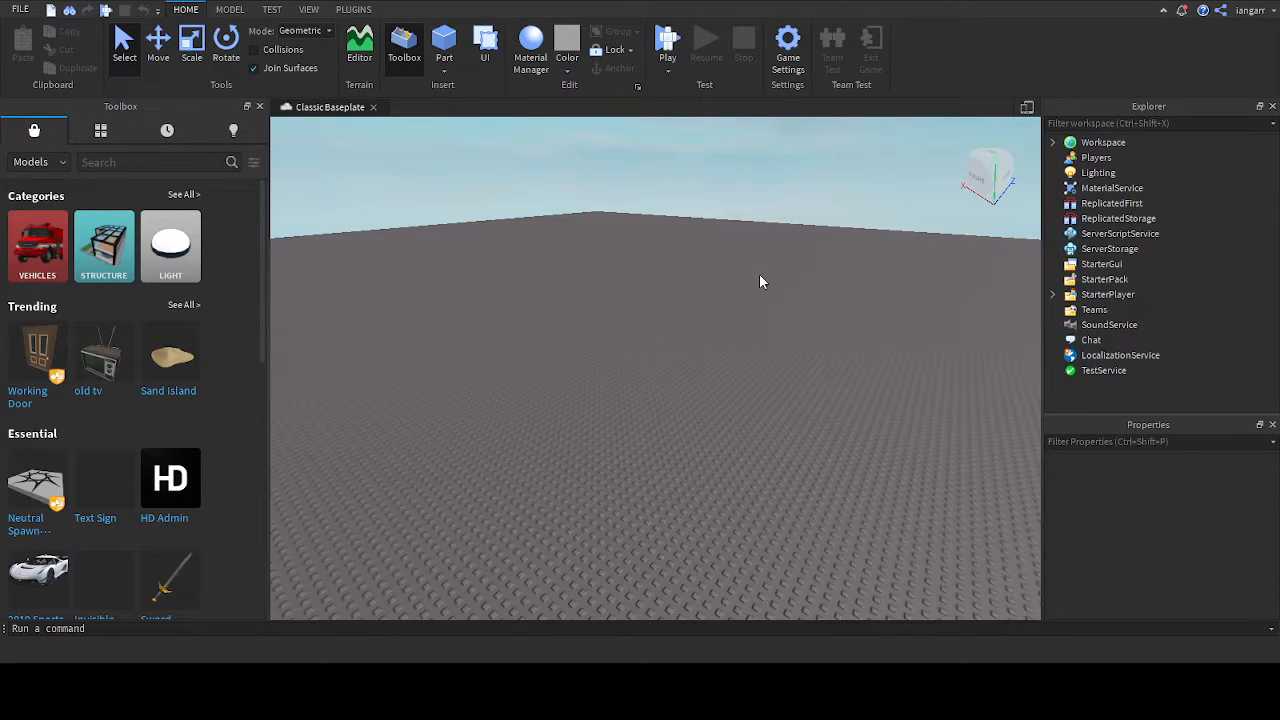
pyautogui.moveTo(480, 259); pyautogui.dragTo(484, 268, button='right')
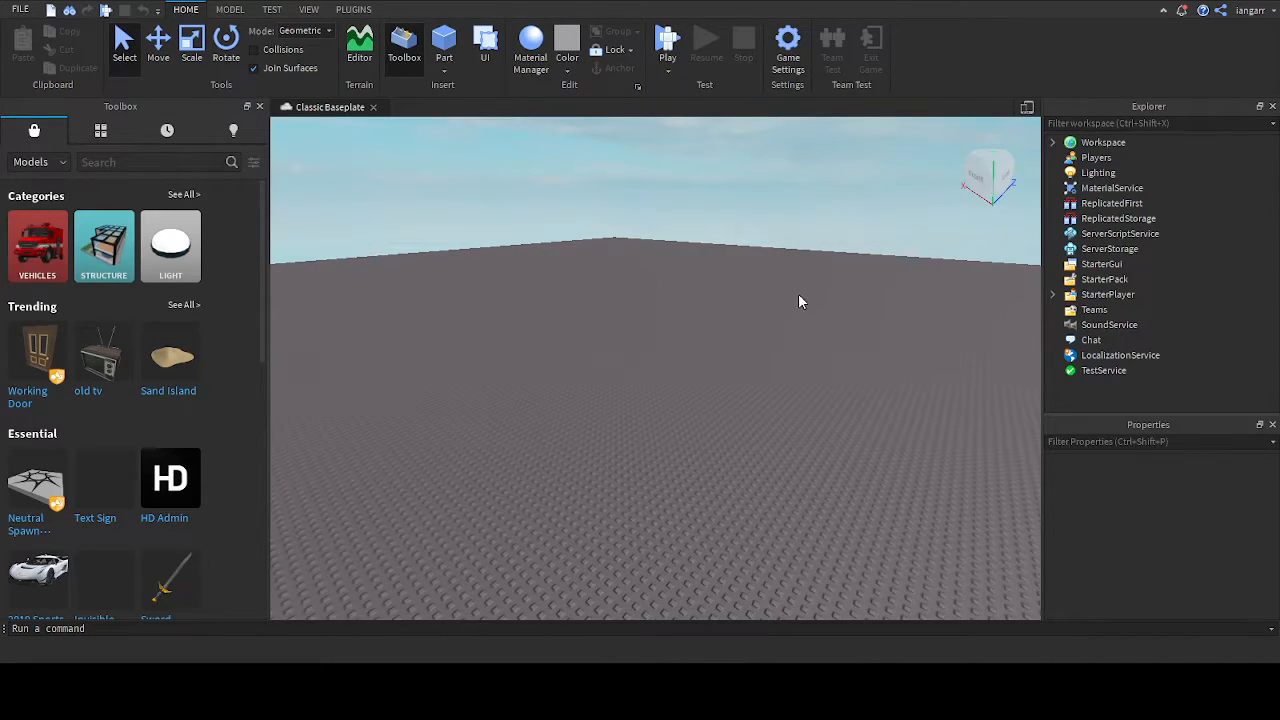
# Step: Try docking the Toolbox above the viewport and return it to its original place beside the viewport
pyautogui.click(259, 106)
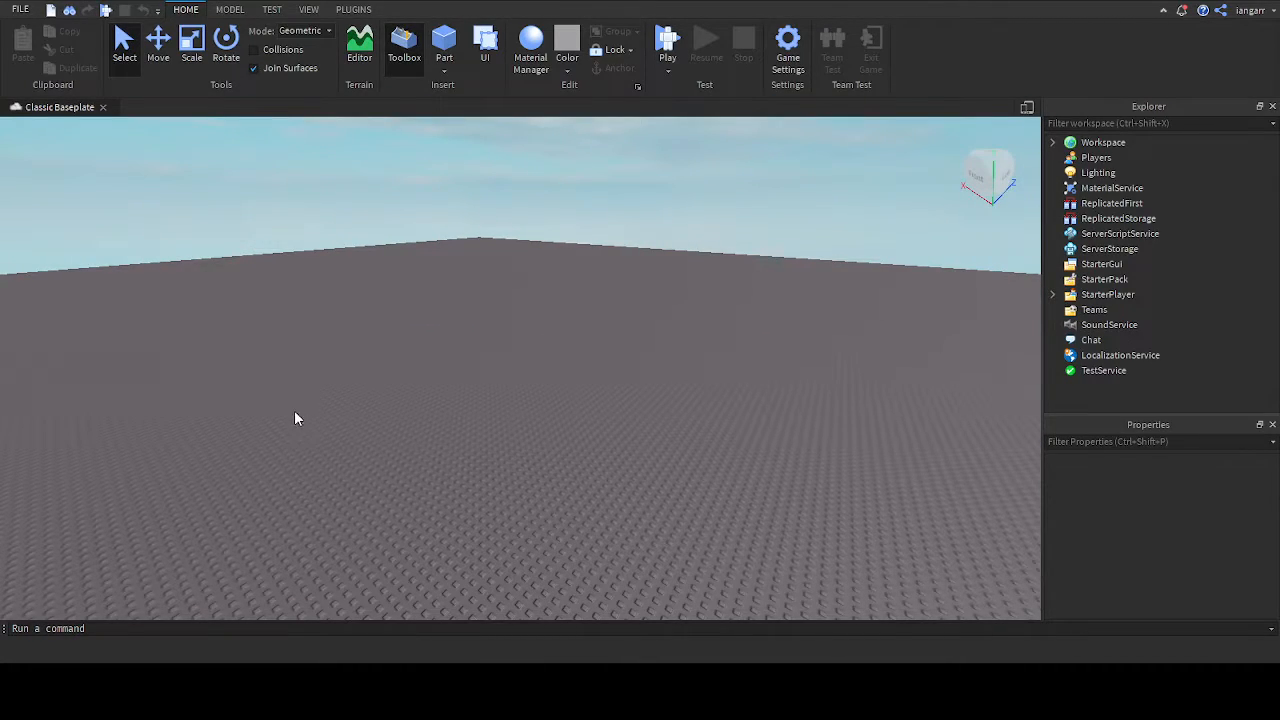
pyautogui.moveTo(305, 415); pyautogui.dragTo(203, 143)
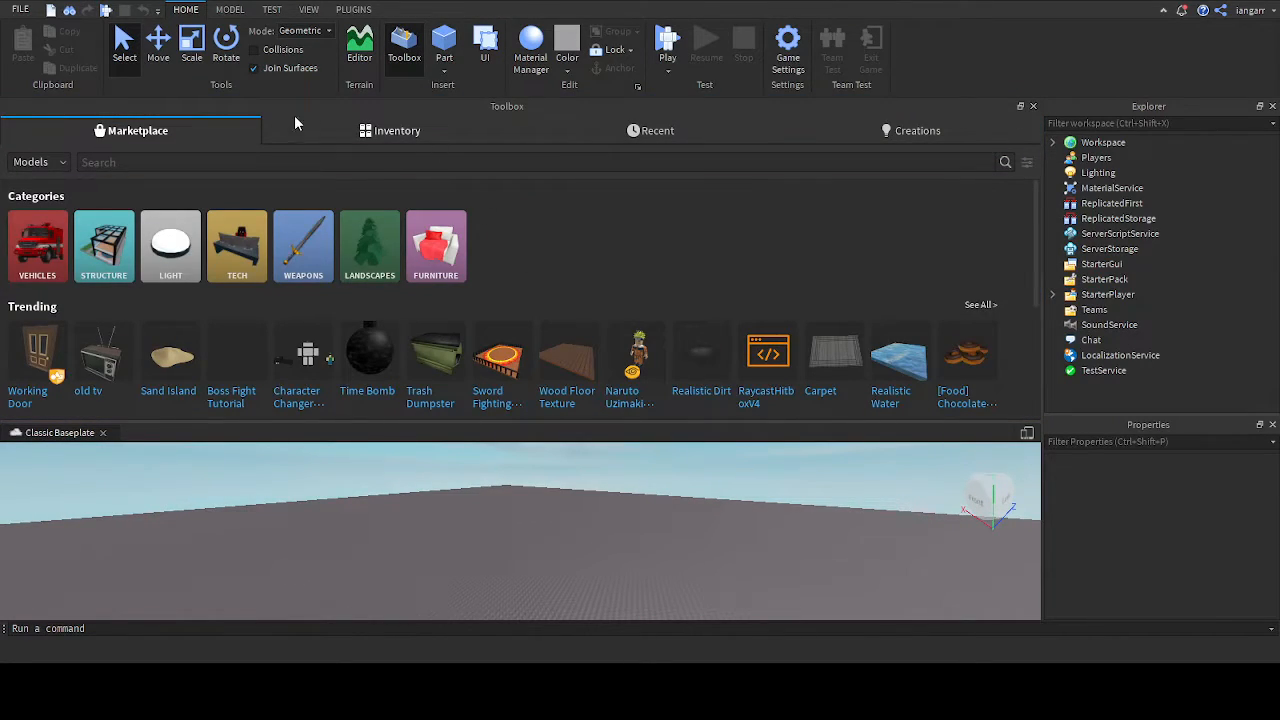
pyautogui.moveTo(259, 106); pyautogui.dragTo(3, 330)
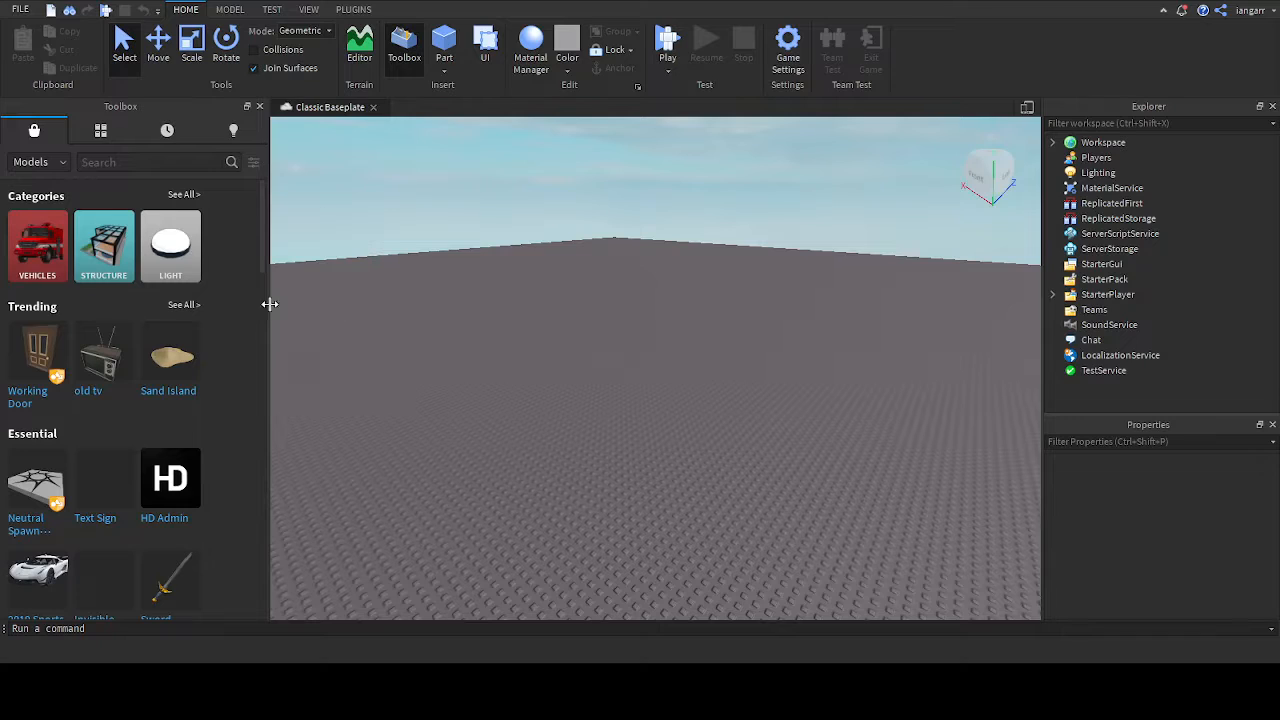
# Step: Insert a block part on the baseplate and view it up close
pyautogui.moveTo(514, 298); pyautogui.dragTo(513, 296, button='right')
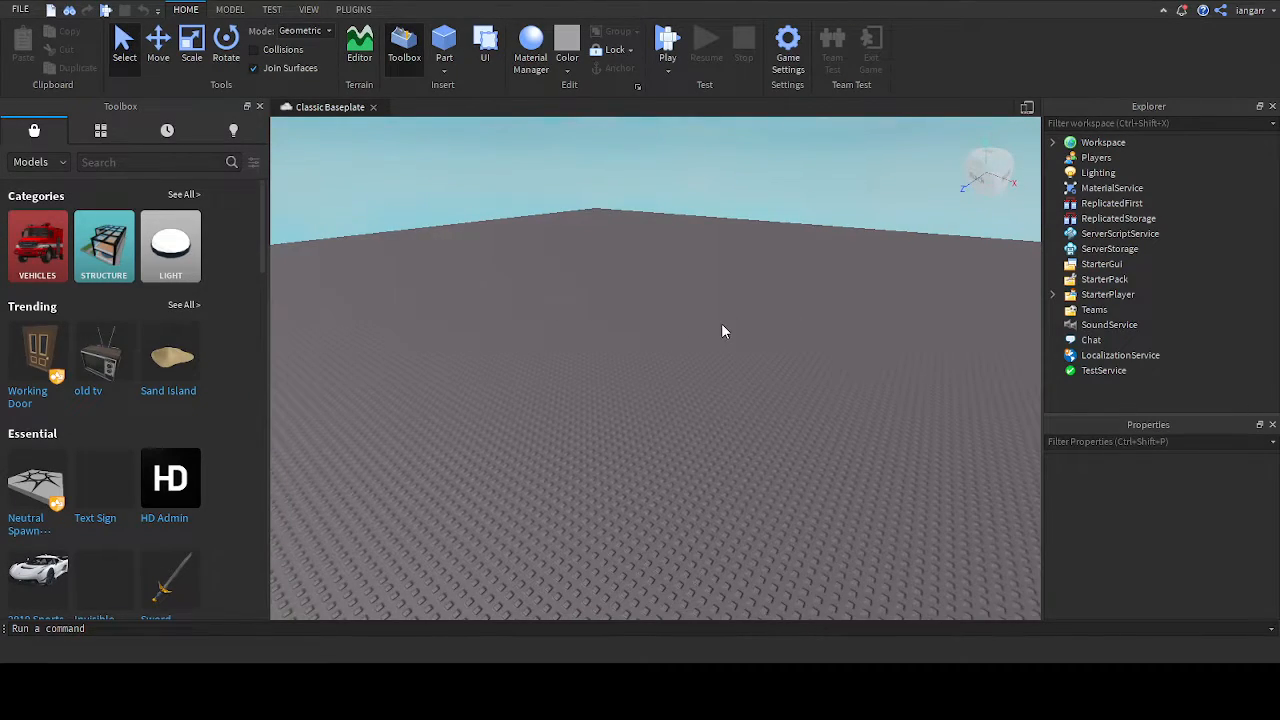
pyautogui.moveTo(721, 323); pyautogui.dragTo(793, 338, button='right')
pyautogui.press('w')
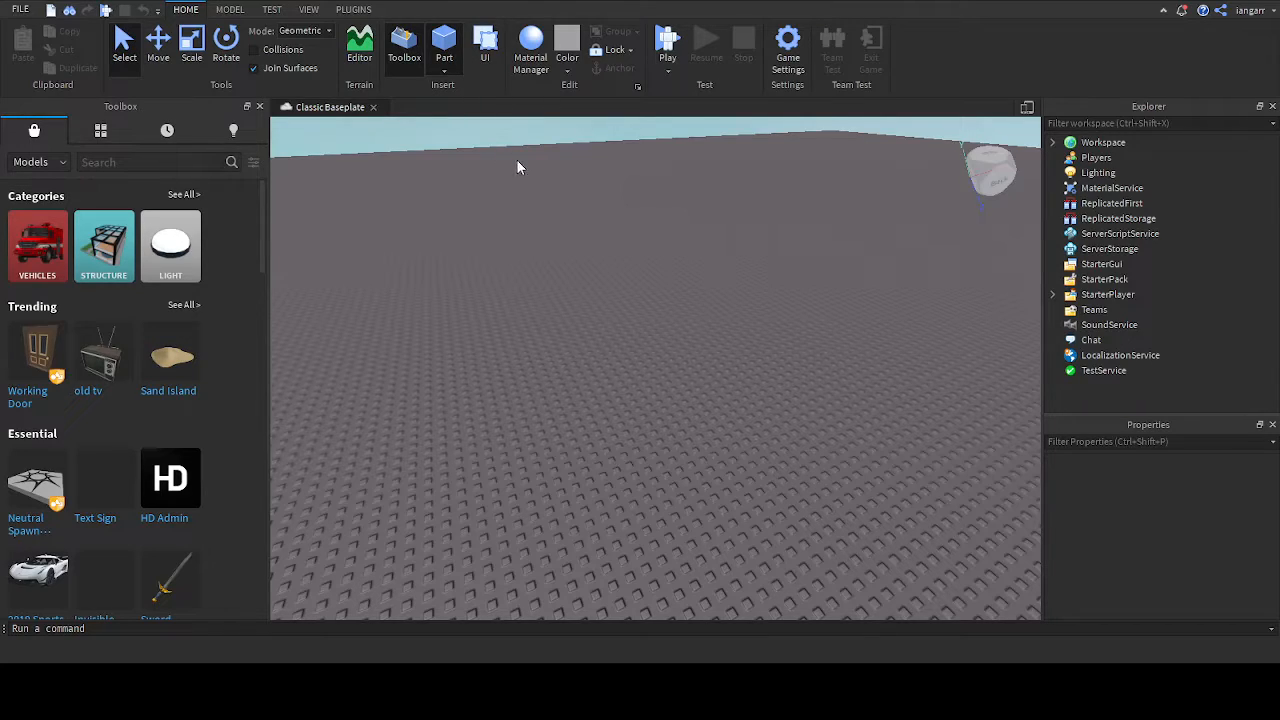
pyautogui.click(444, 48)
pyautogui.moveTo(608, 239); pyautogui.dragTo(609, 314, button='right')
pyautogui.scroll(5, 645, 265)
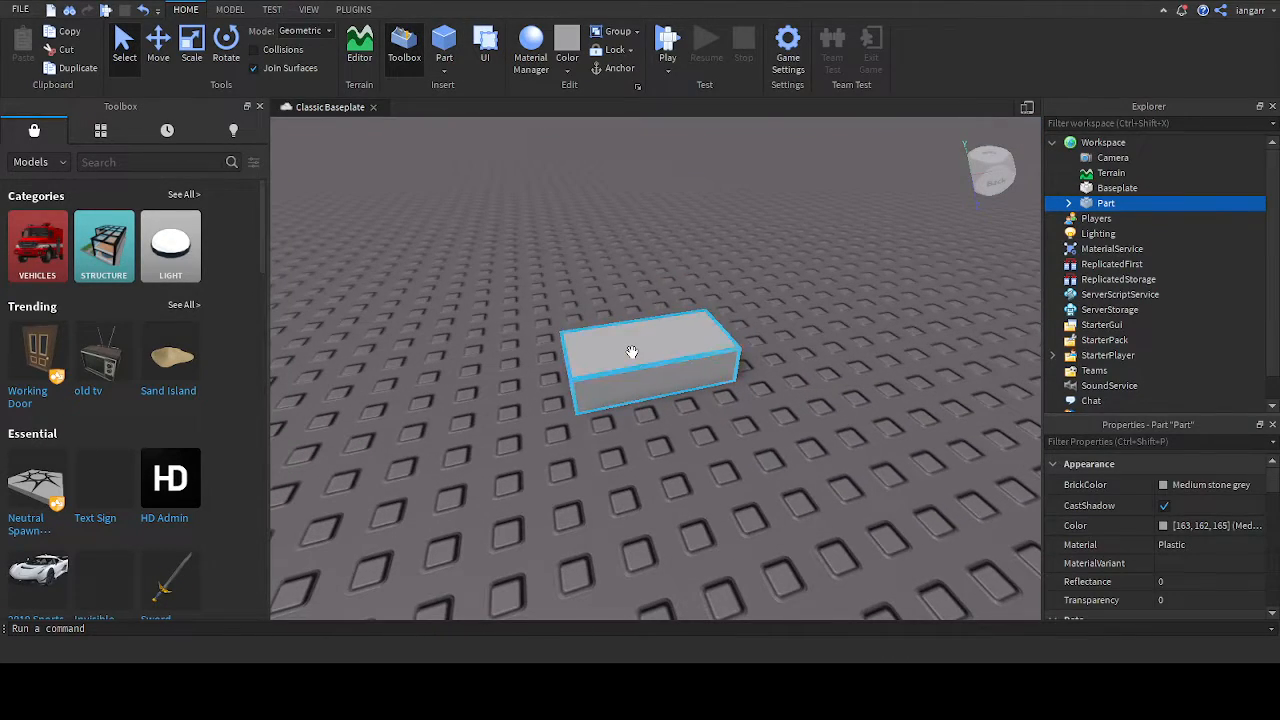
# Step: Examine the Weld inside the new part and read through the part's properties
pyautogui.doubleClick(1097, 210)
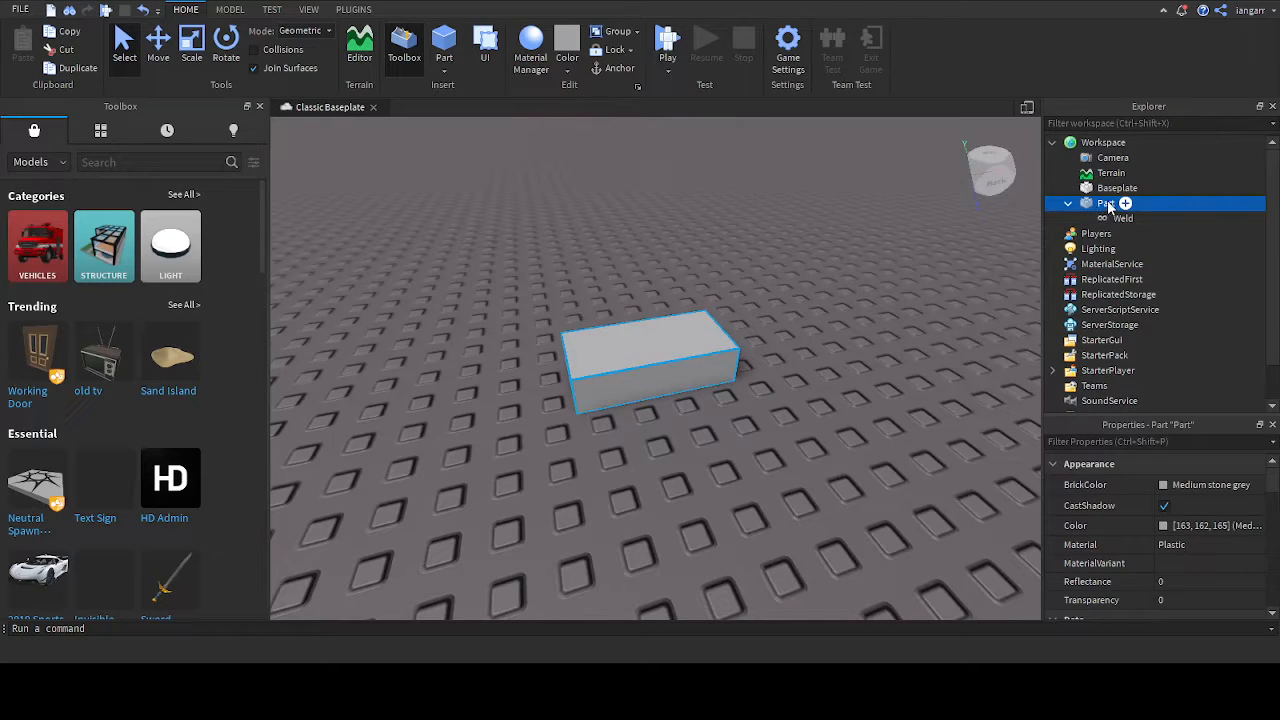
pyautogui.click(1097, 218)
pyautogui.click(1089, 219)
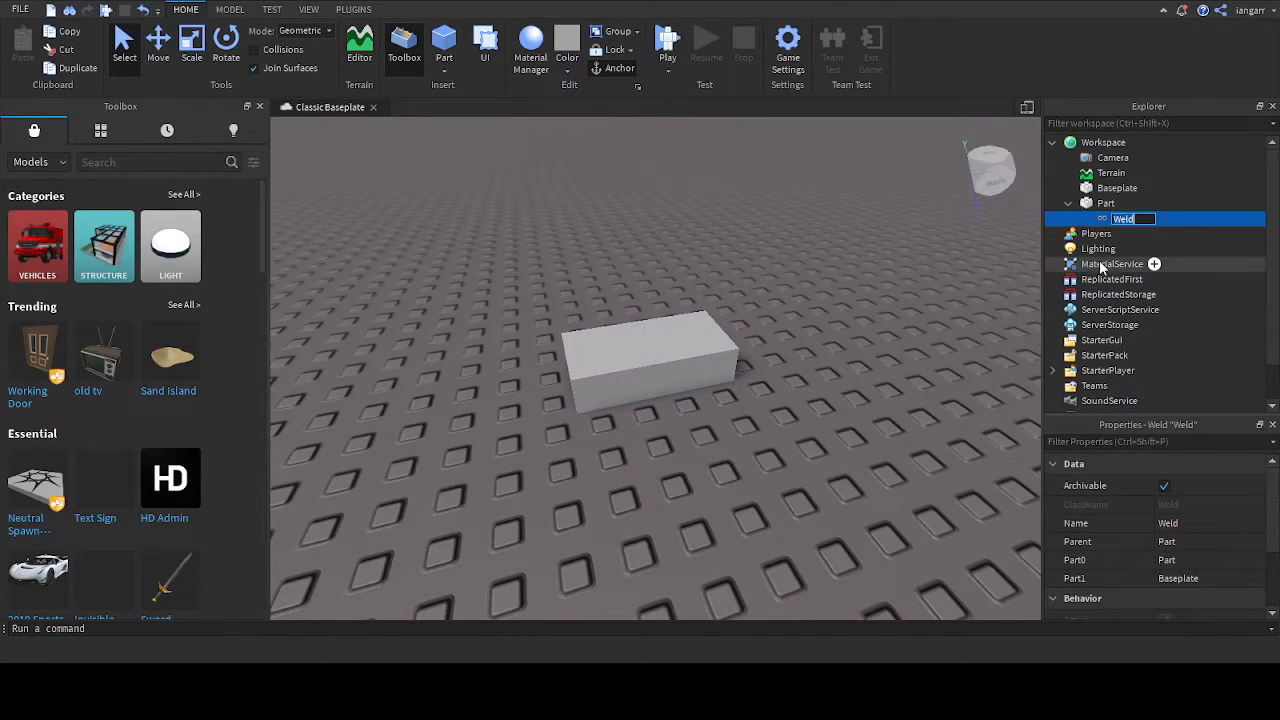
pyautogui.click(1106, 204)
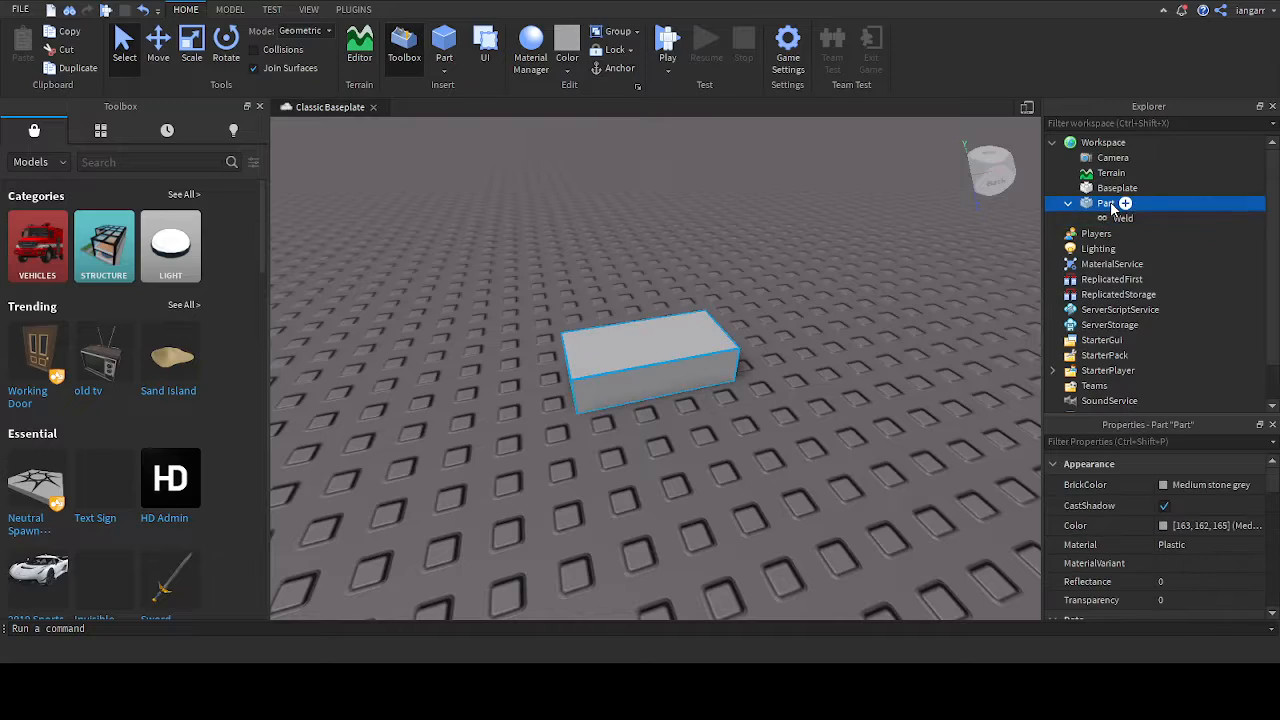
pyautogui.click(1106, 204)
pyautogui.click(914, 262)
pyautogui.doubleClick(1105, 207)
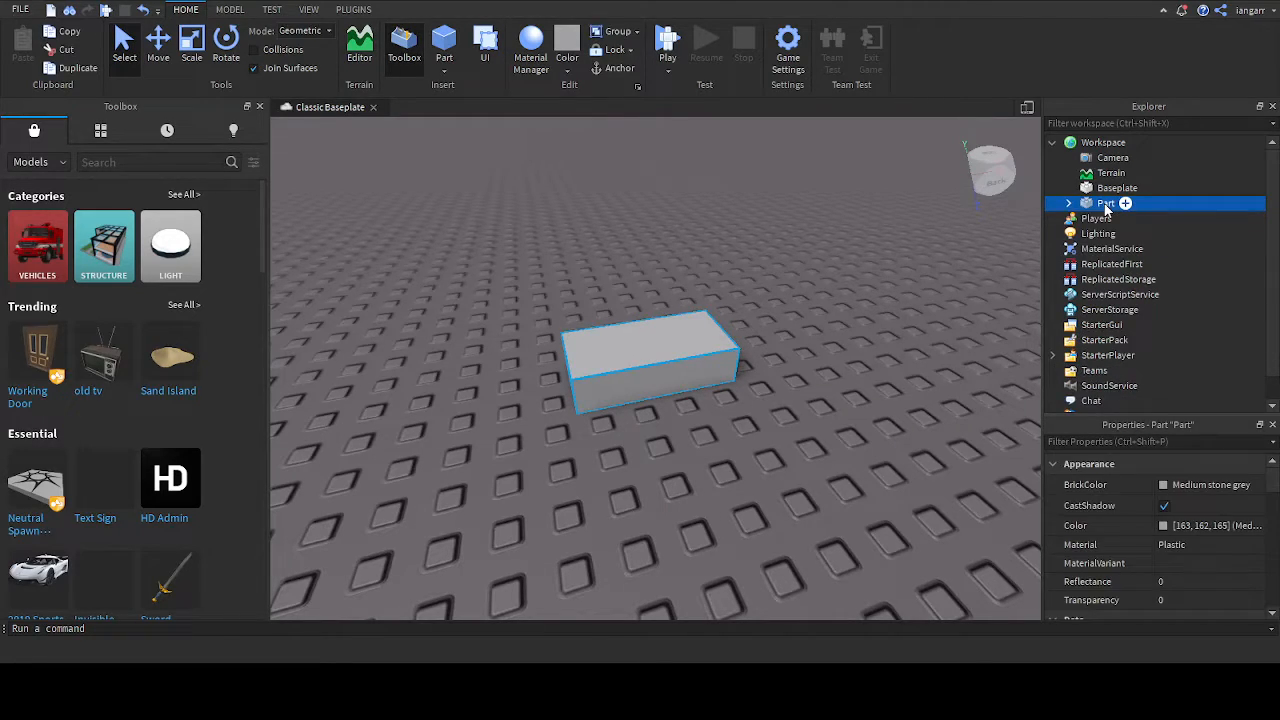
pyautogui.scroll(-8, 1209, 520)
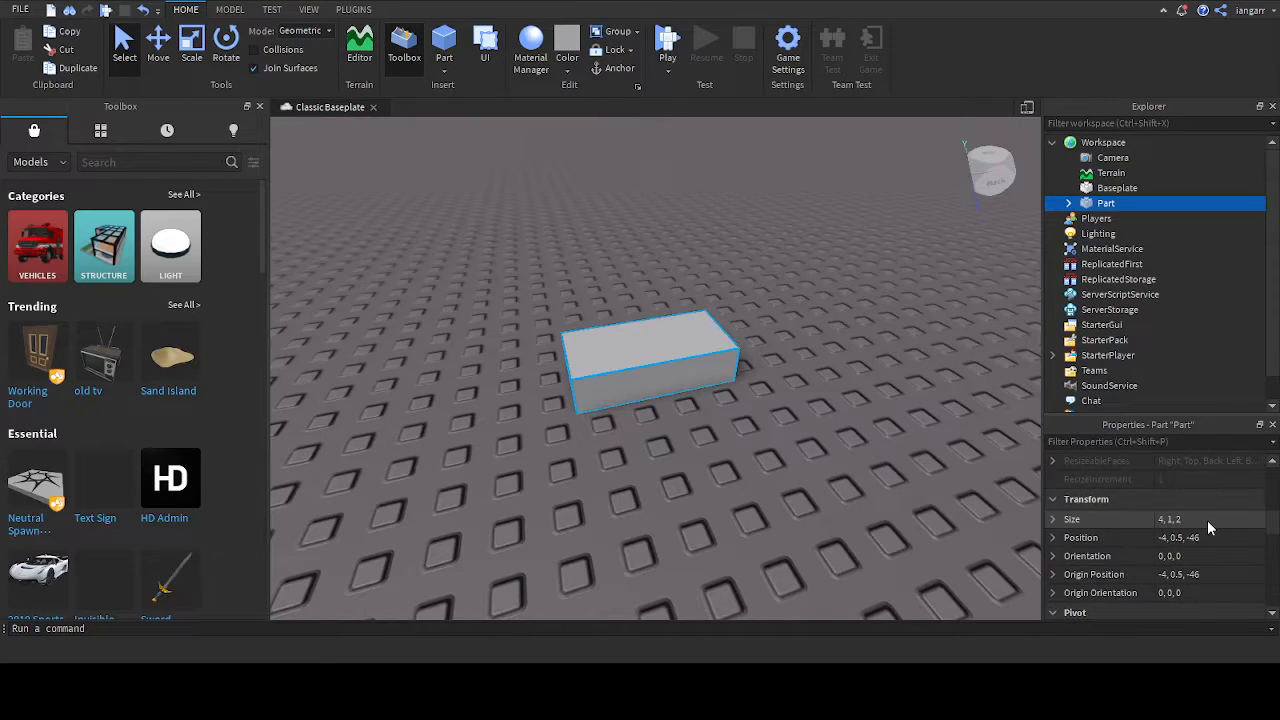
pyautogui.scroll(-10, 1207, 520)
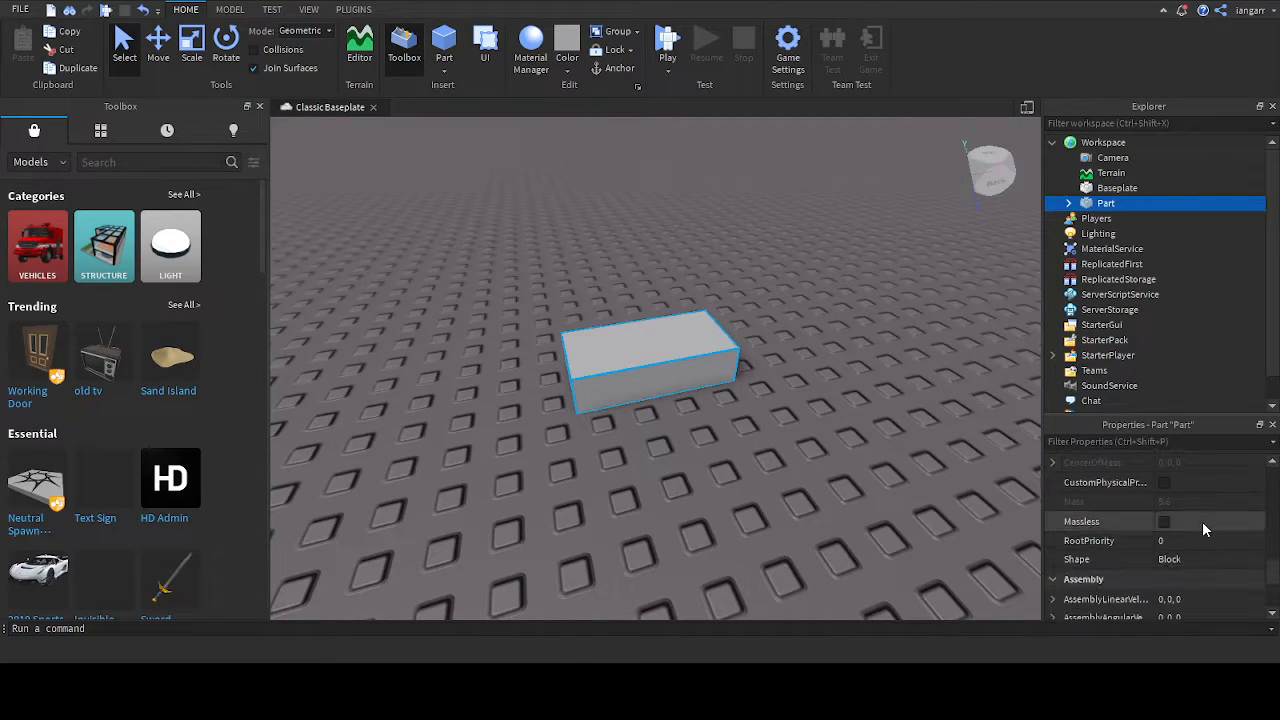
pyautogui.scroll(-3, 1202, 521)
pyautogui.scroll(12, 1198, 522)
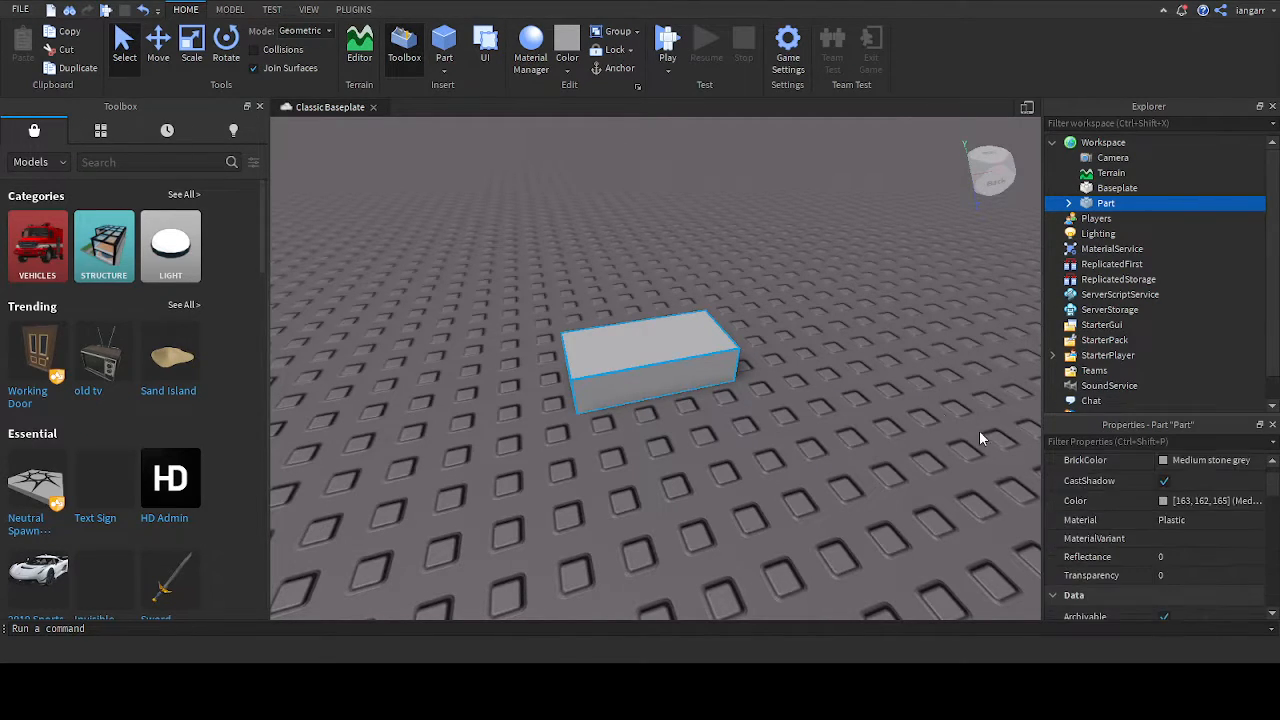
pyautogui.moveTo(785, 229); pyautogui.dragTo(754, 243, button='right')
pyautogui.click(754, 243)
pyautogui.moveTo(748, 346); pyautogui.dragTo(748, 346, button='right')
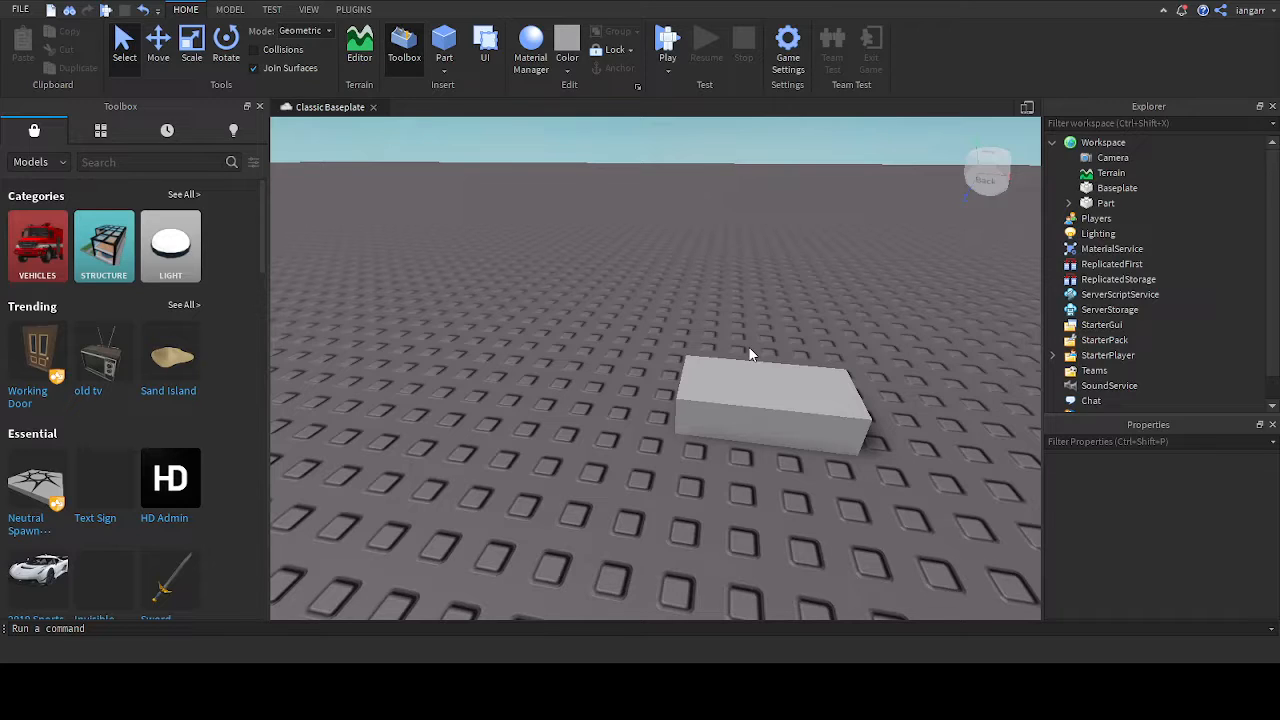
pyautogui.moveTo(748, 352); pyautogui.dragTo(747, 352, button='right')
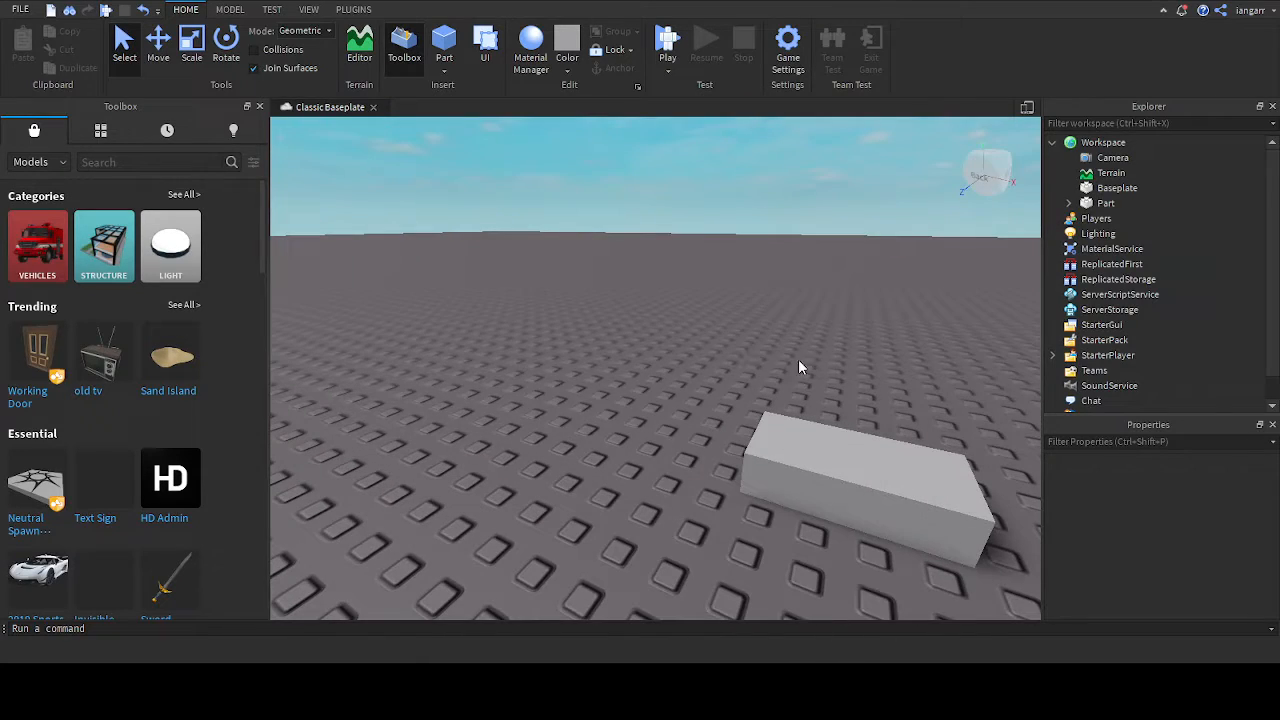
pyautogui.moveTo(972, 358); pyautogui.dragTo(904, 346, button='right')
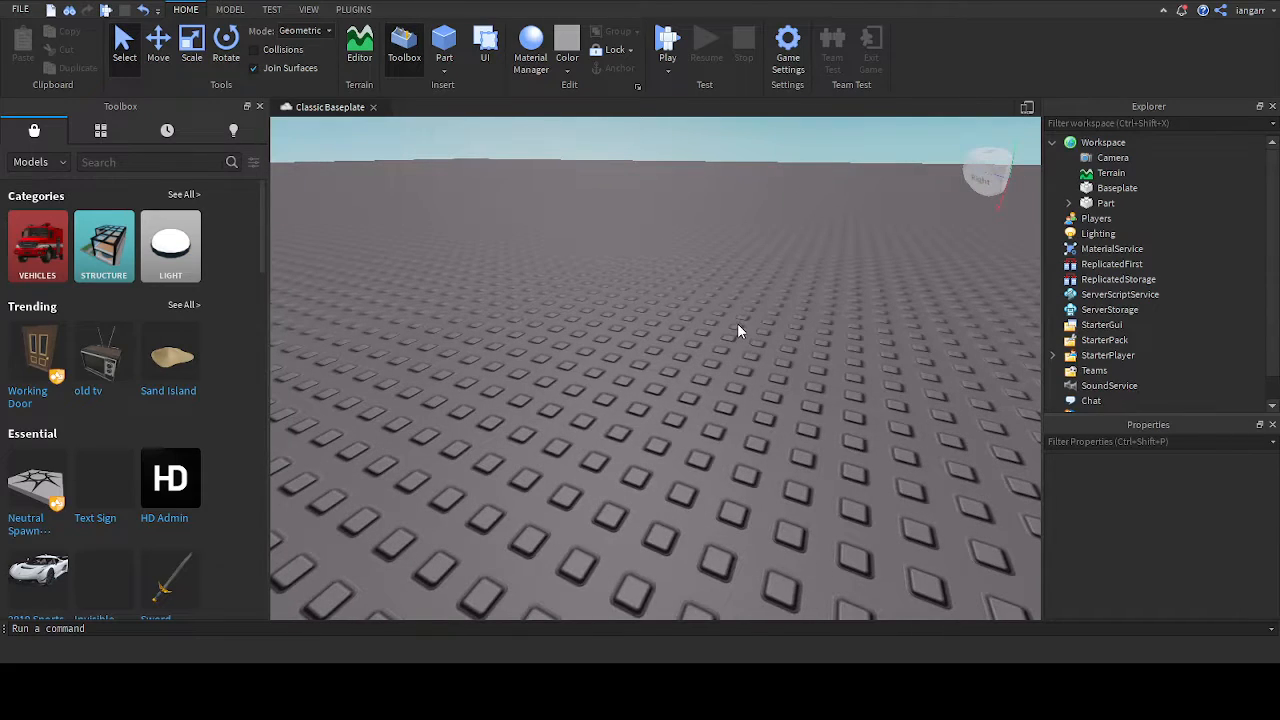
pyautogui.moveTo(737, 324); pyautogui.dragTo(737, 324, button='right')
# Step: Try the LeafyGrass material on the block part and settle on Marble
pyautogui.click(700, 354)
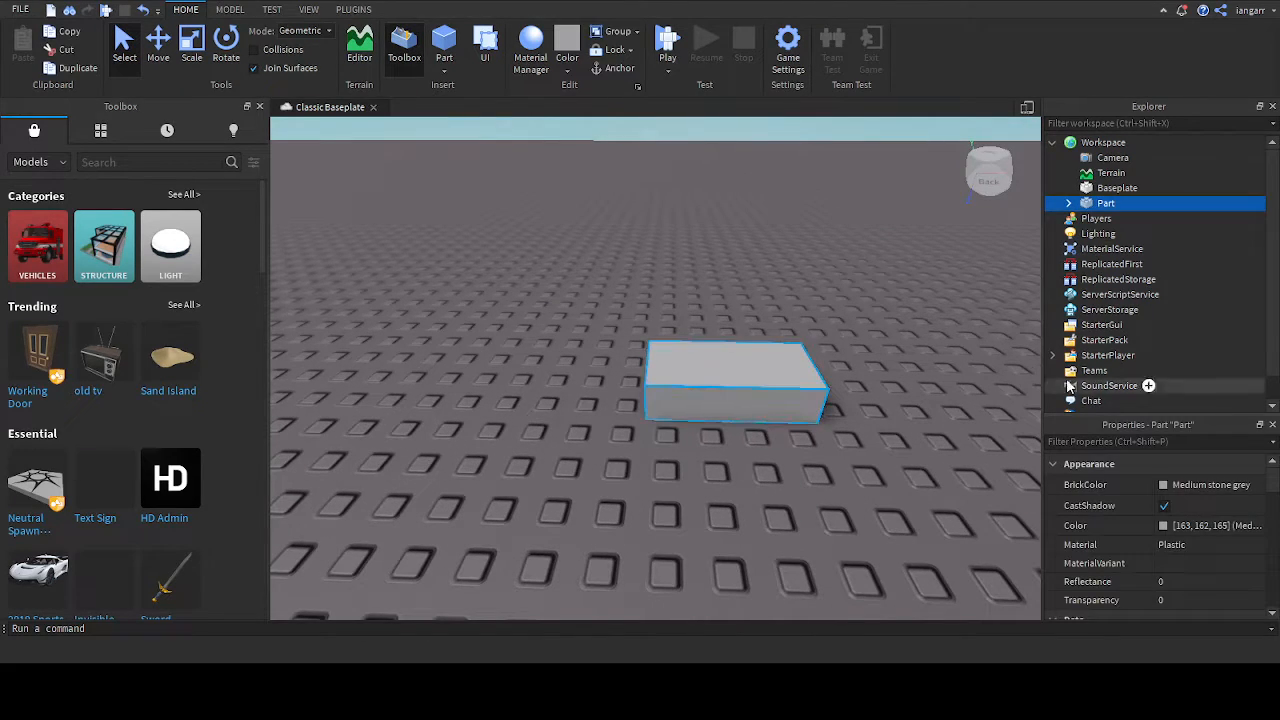
pyautogui.click(1182, 545)
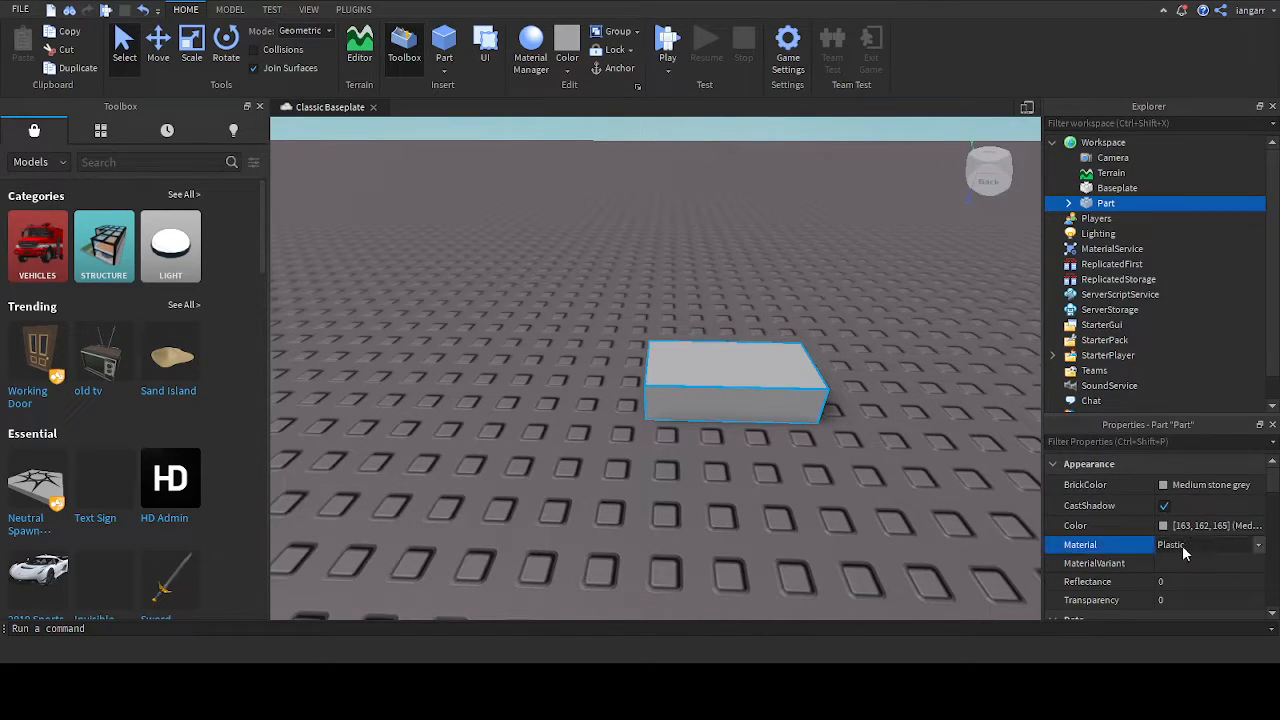
pyautogui.click(1199, 574)
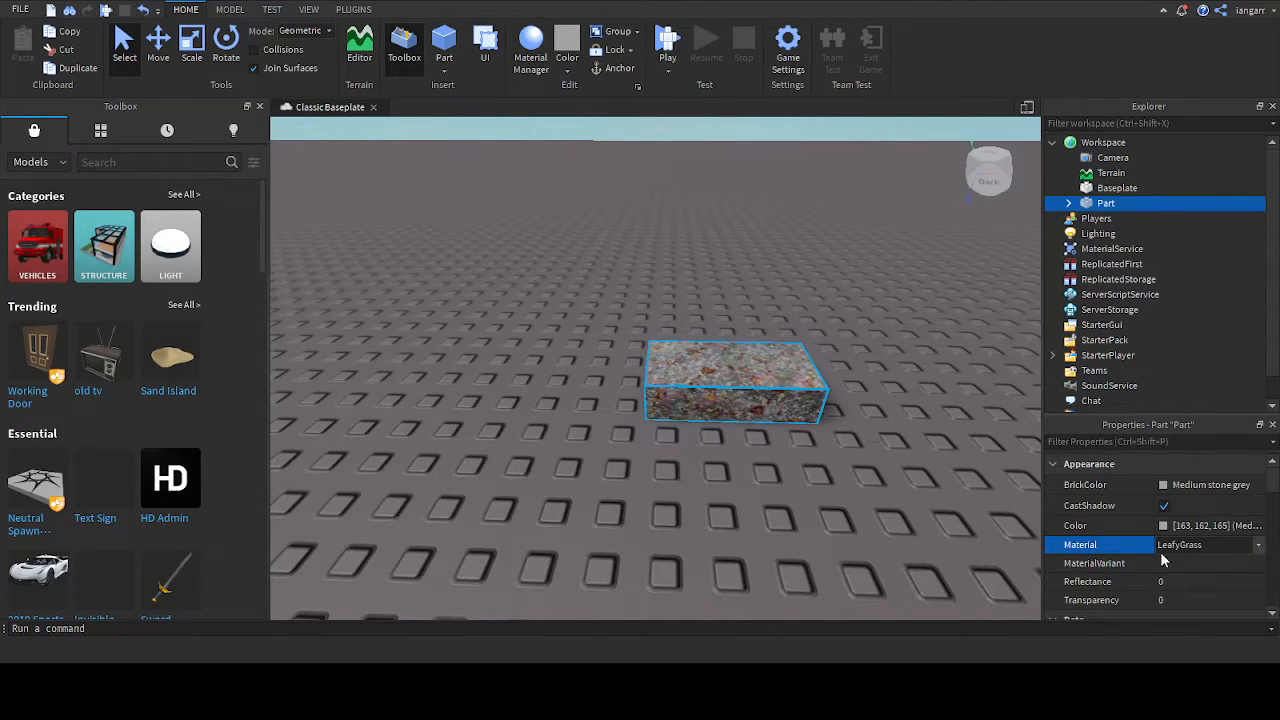
pyautogui.click(1215, 590)
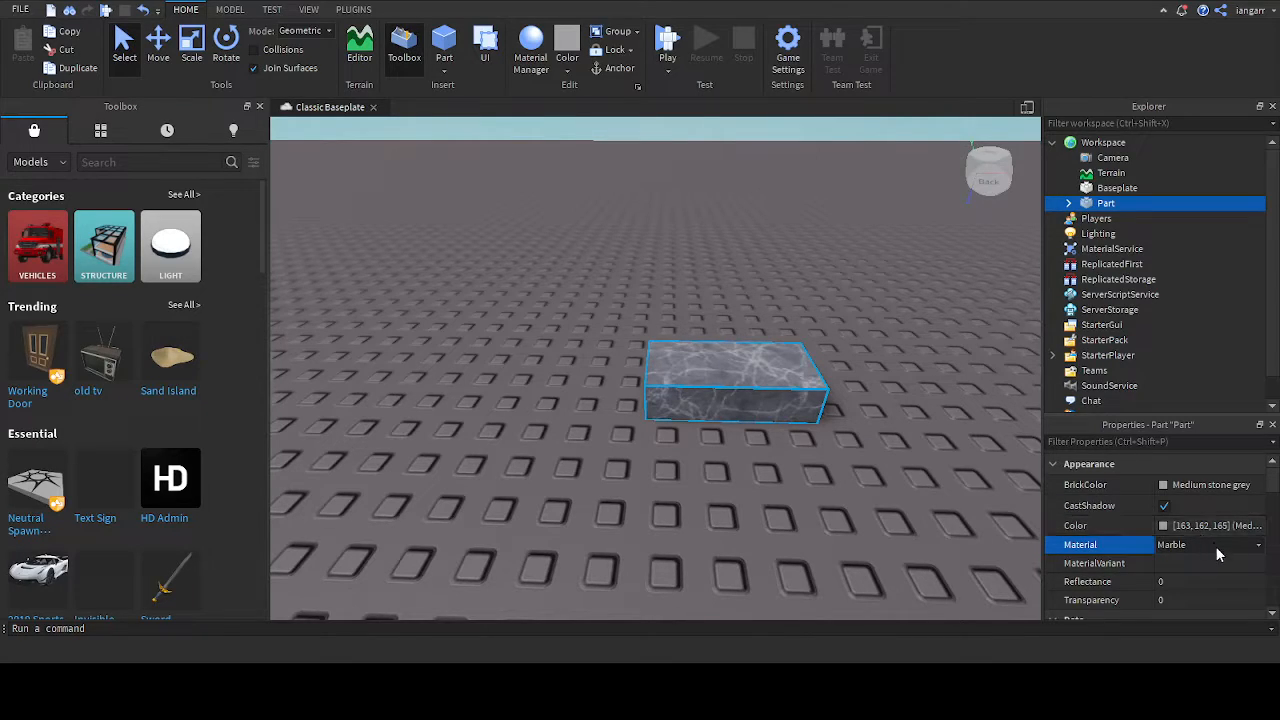
# Step: Rename the block part in the Workspace as "part"
pyautogui.click(1095, 205)
pyautogui.click(1090, 205)
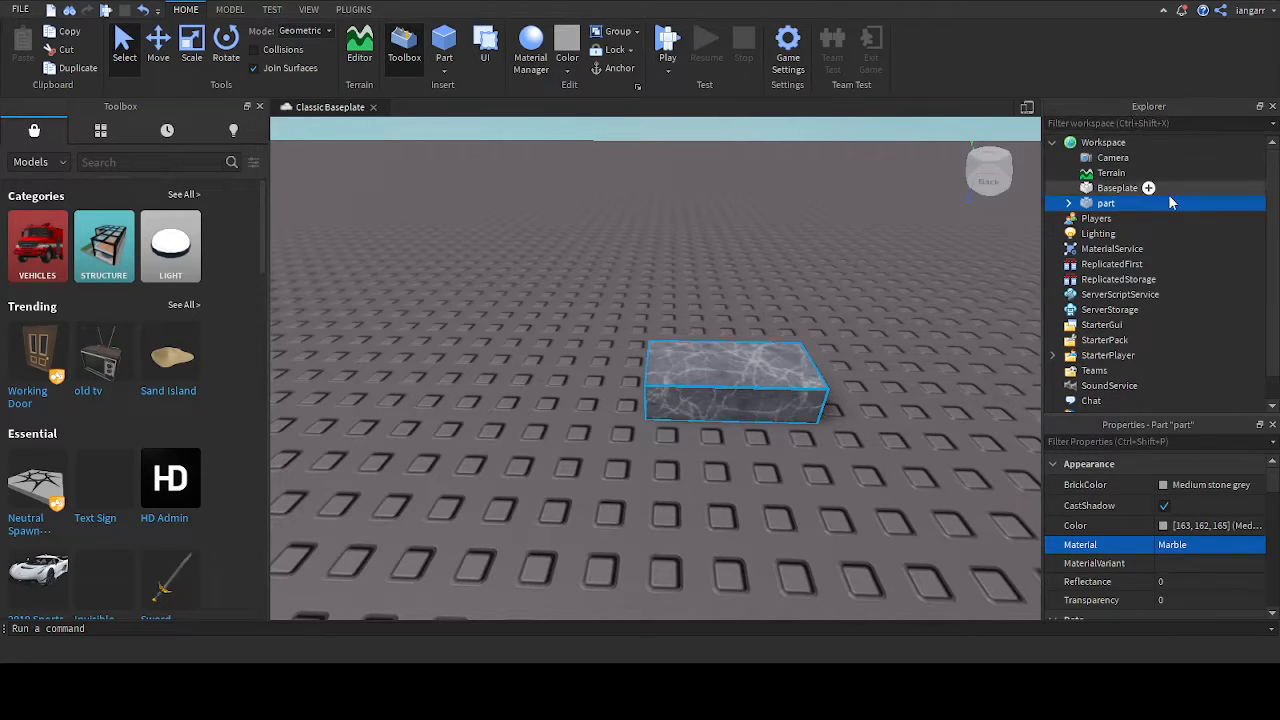
pyautogui.doubleClick(1104, 204)
pyautogui.scroll(-5, 1180, 560)
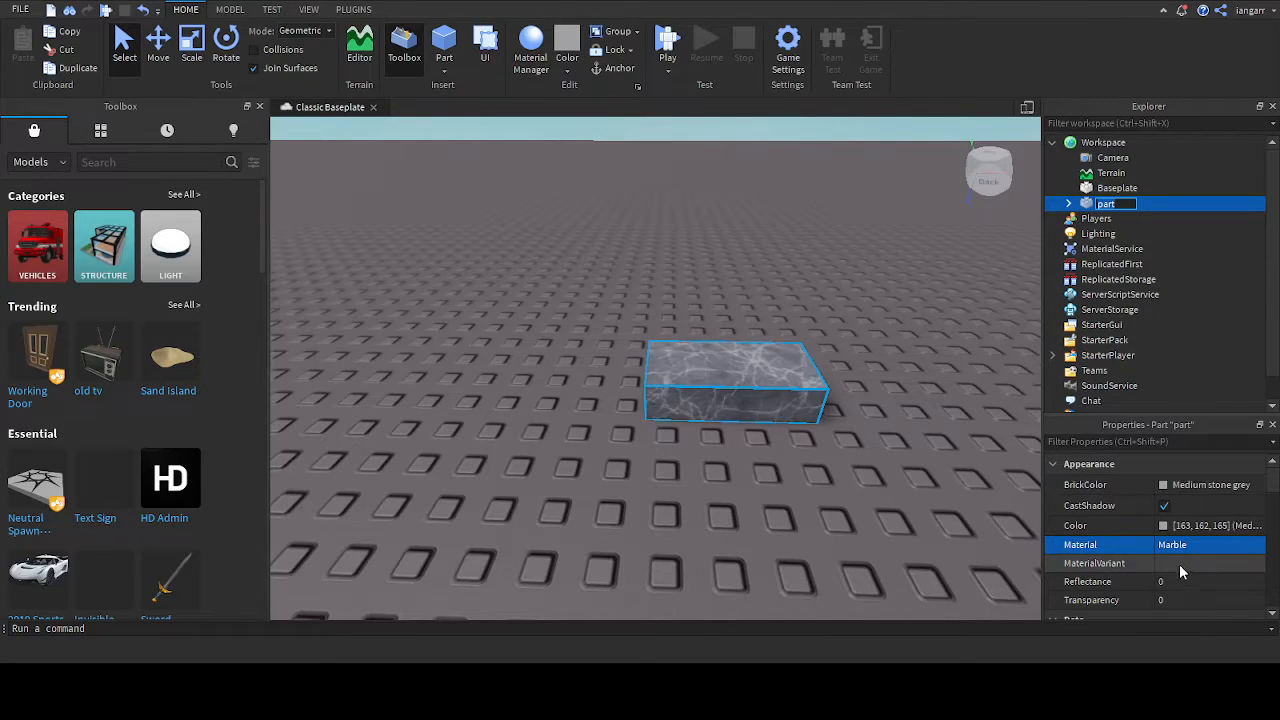
# Step: Try the Wood, Rock, Plastic and Sandstone materials on the block part and settle on Snow
pyautogui.scroll(-5, 1181, 556)
pyautogui.scroll(10, 1181, 556)
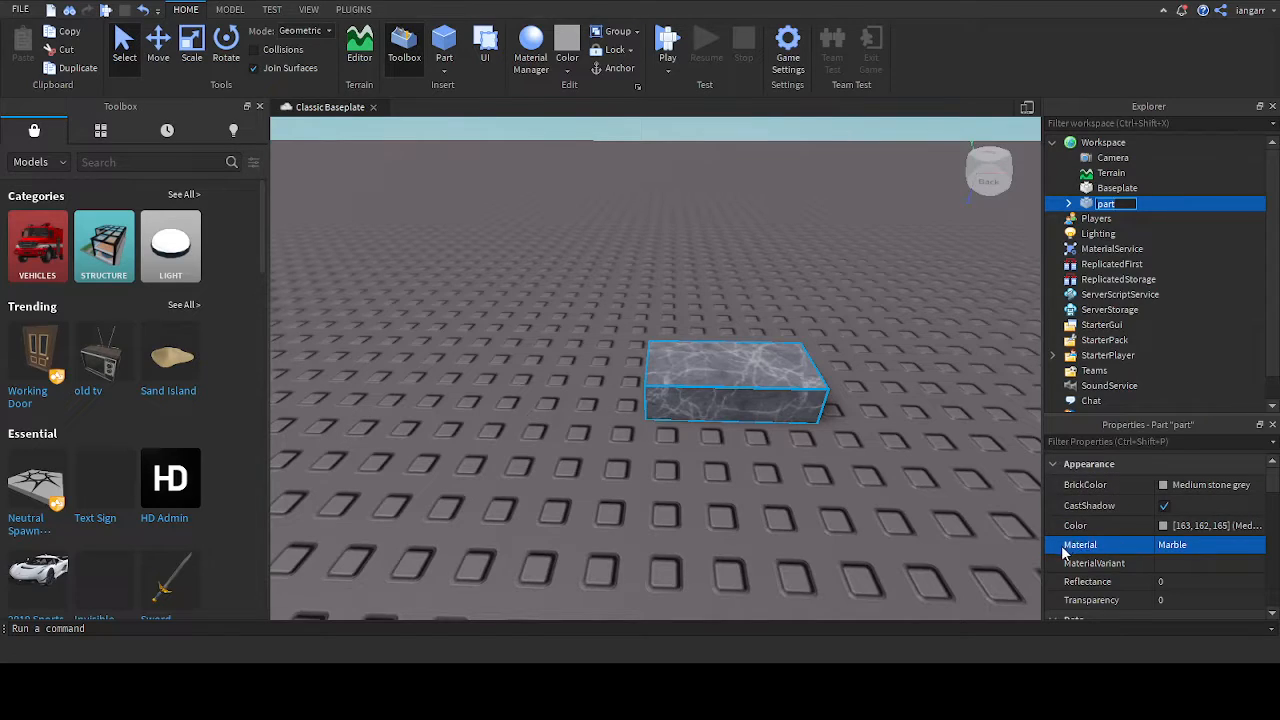
pyautogui.click(1192, 544)
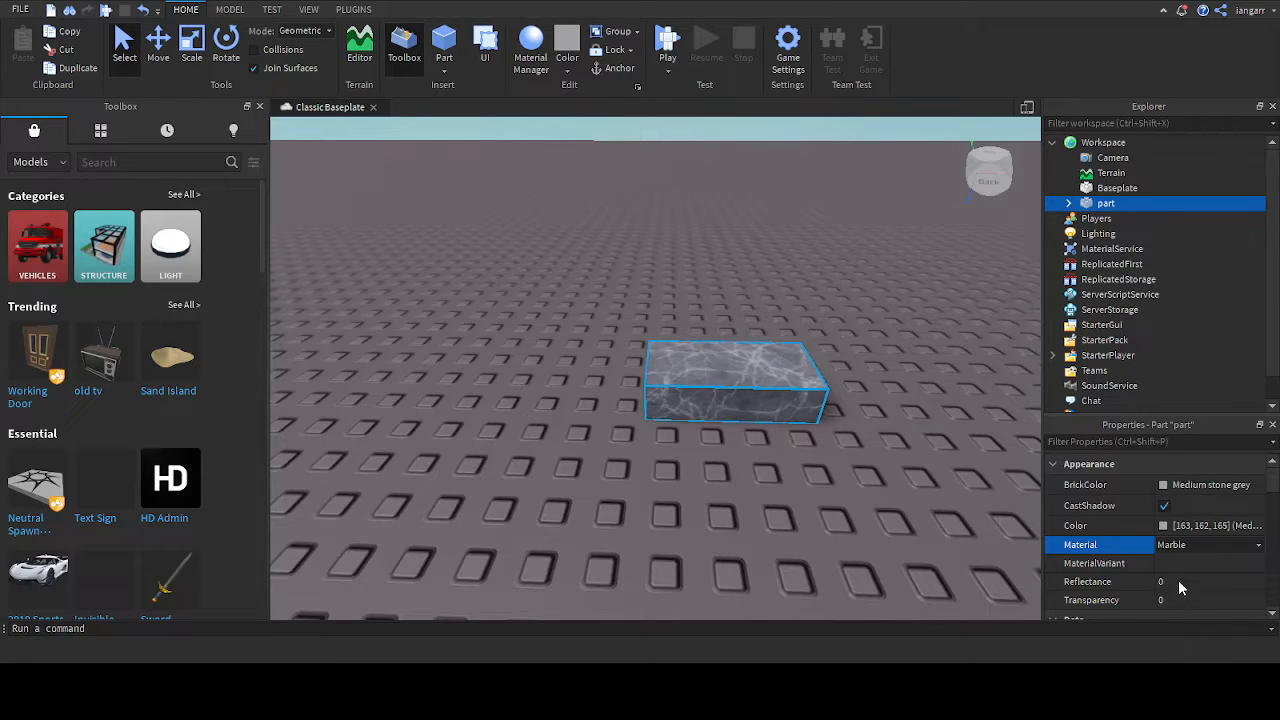
pyautogui.click(1197, 662)
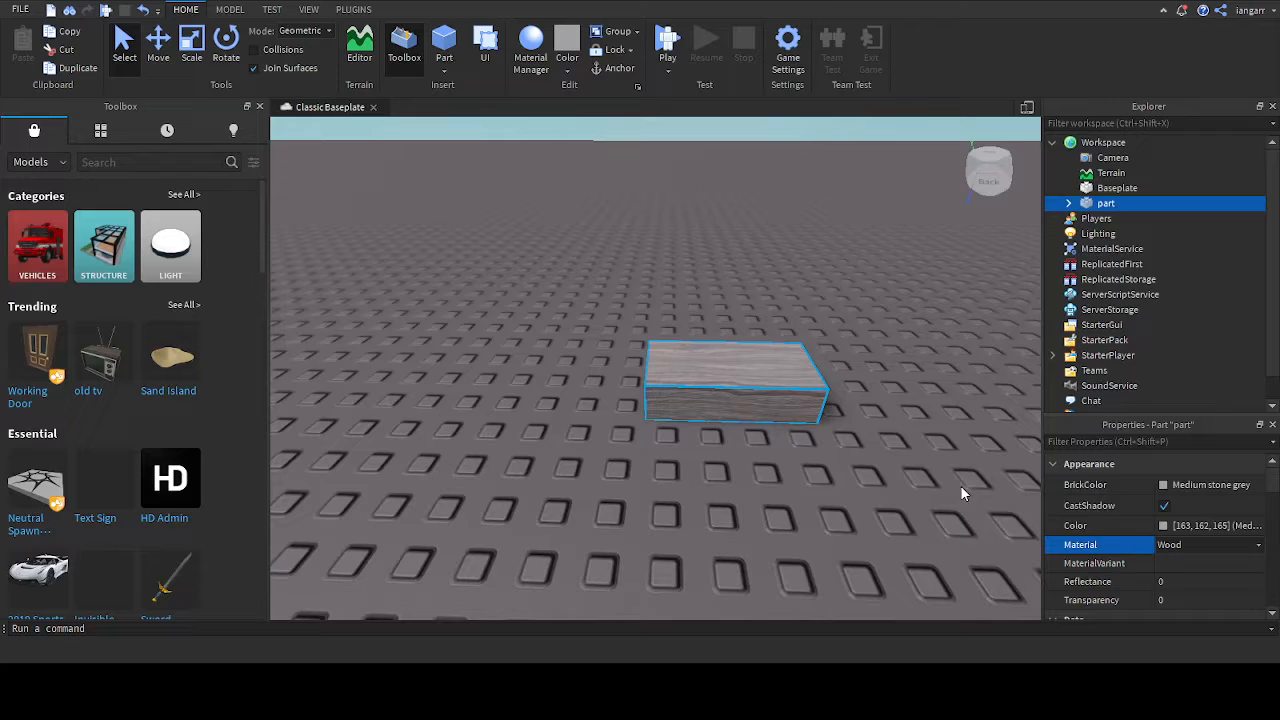
pyautogui.click(1187, 546)
pyautogui.click(1194, 571)
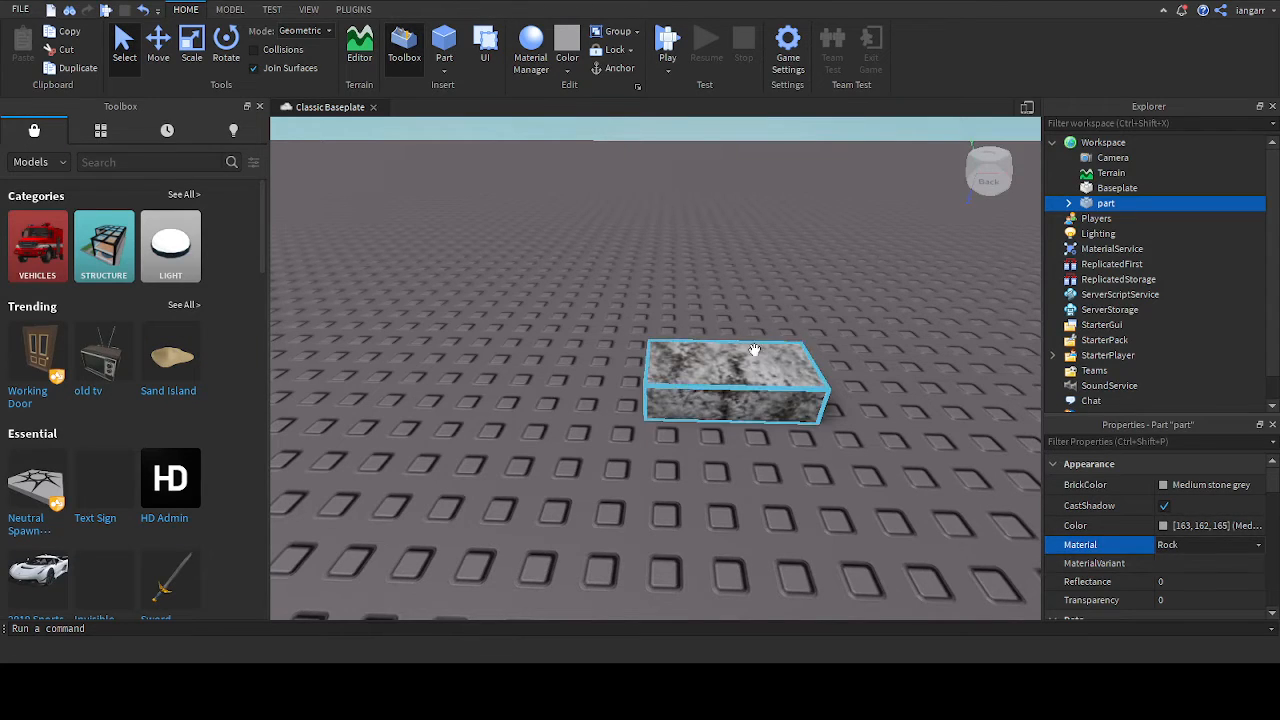
pyautogui.click(1193, 543)
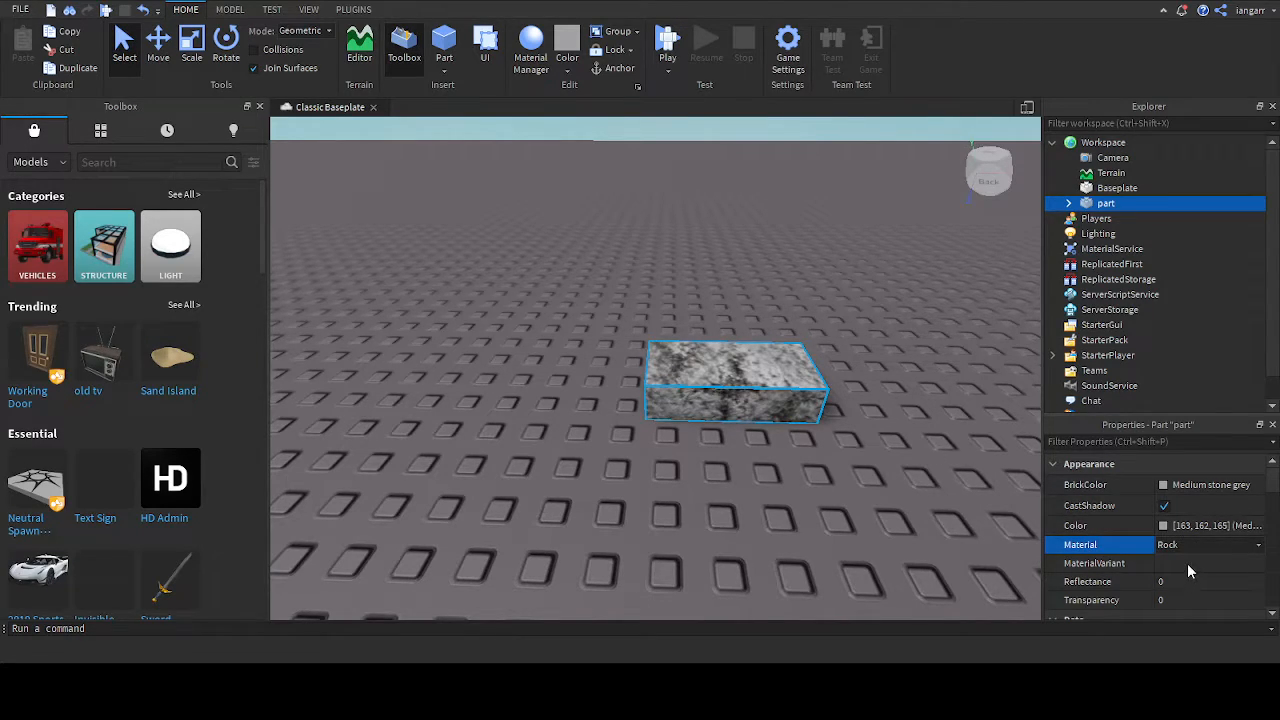
pyautogui.click(1187, 563)
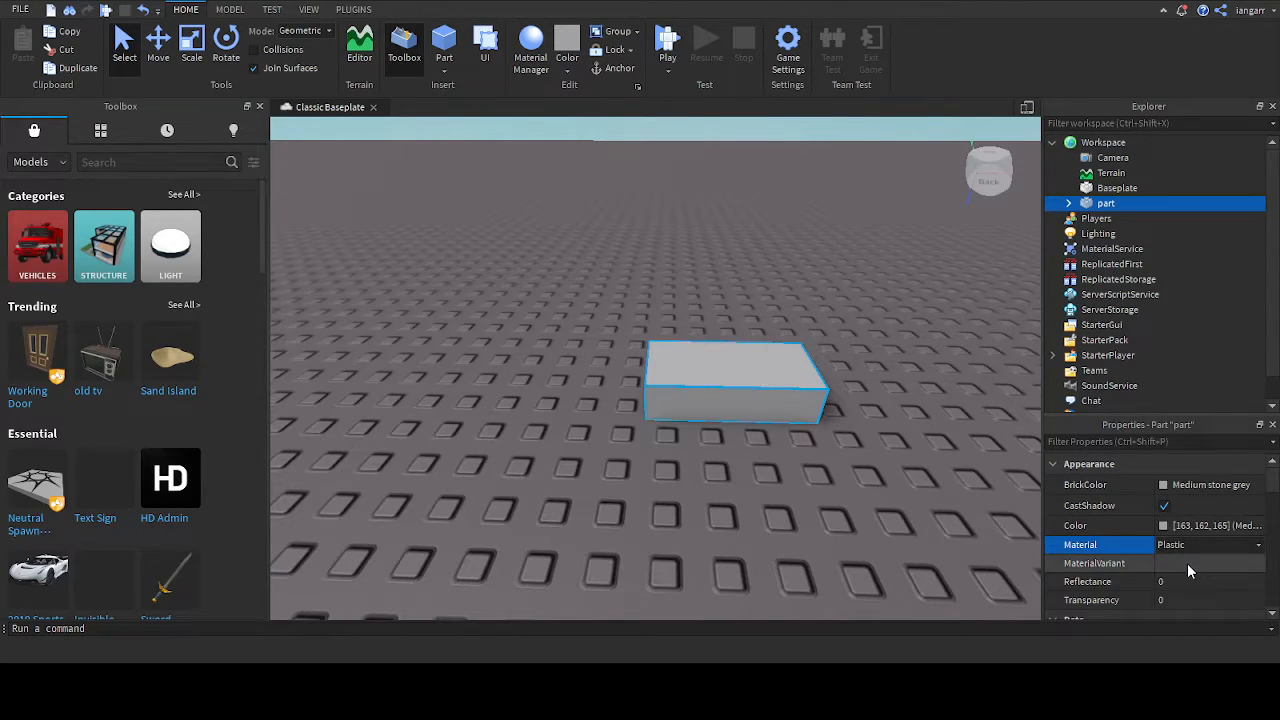
pyautogui.click(1208, 614)
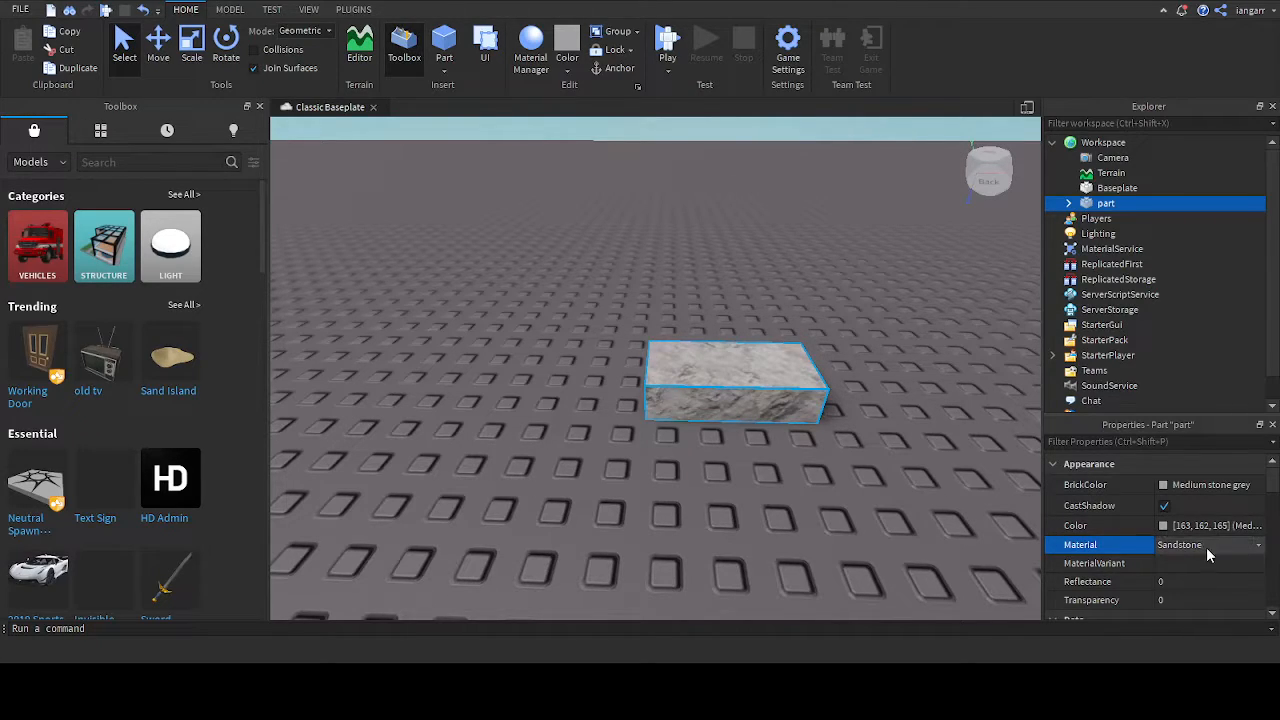
pyautogui.click(1186, 646)
# Step: Try the Earth green BrickColor on the part, settle on Institutional white, and view the recoloured part up close
pyautogui.moveTo(688, 484); pyautogui.dragTo(747, 428, button='right')
pyautogui.press('s')
pyautogui.press('a')
pyautogui.press('w')
pyautogui.click(1173, 484)
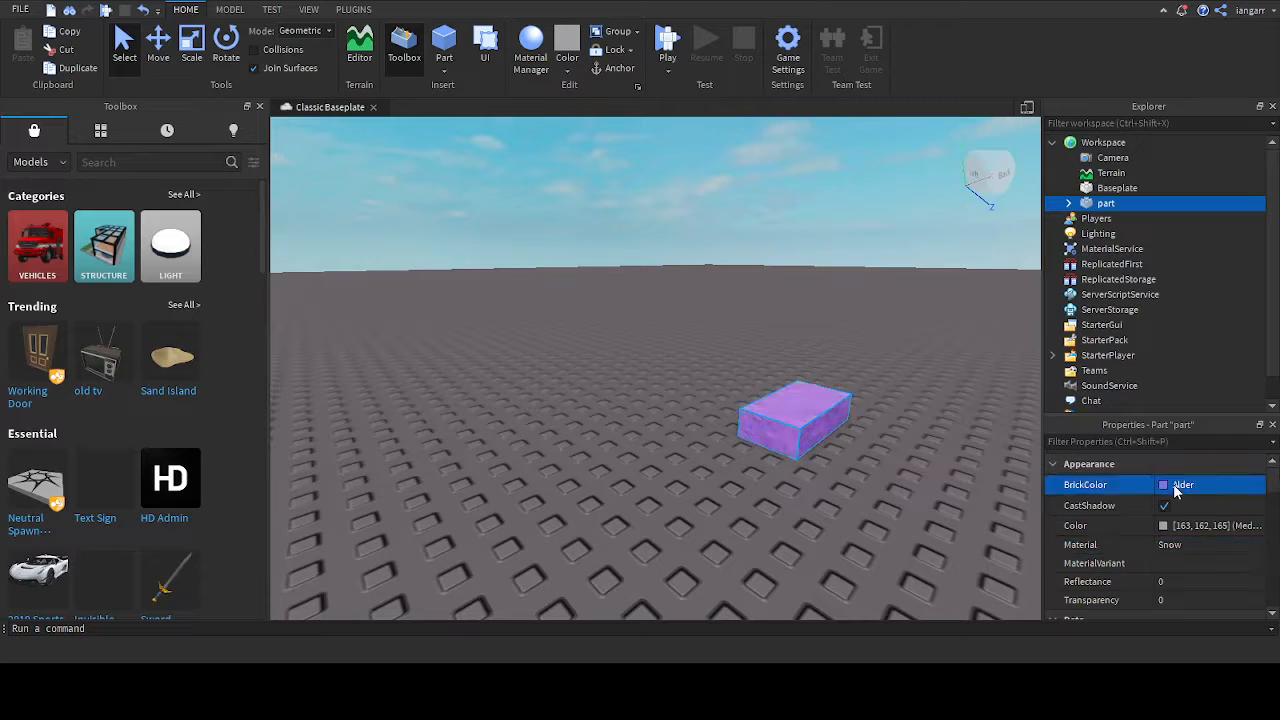
pyautogui.click(1043, 391)
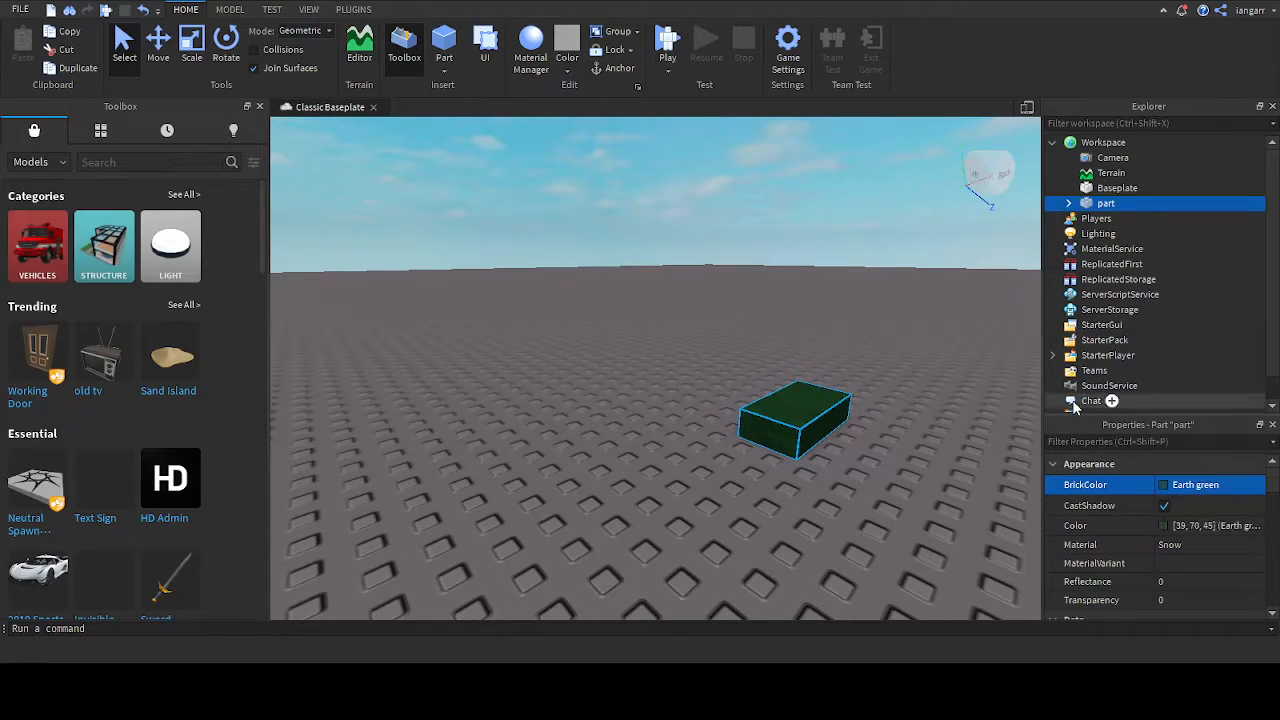
pyautogui.click(1200, 490)
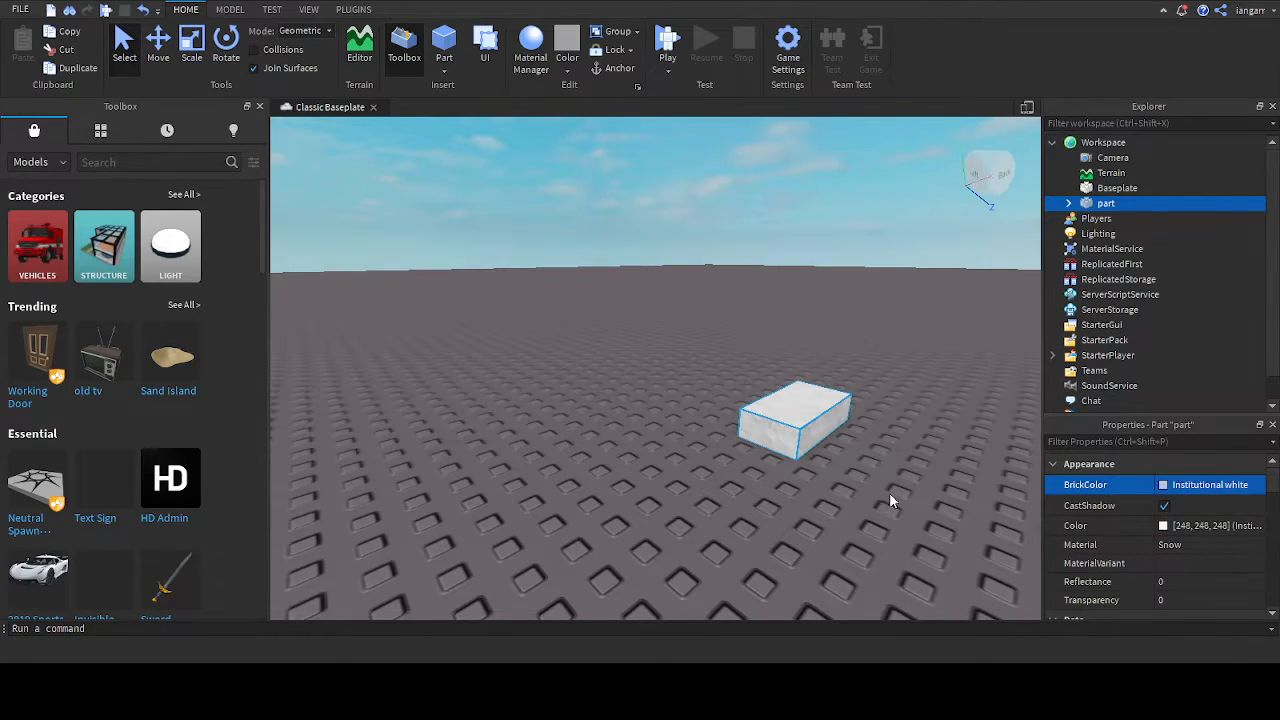
pyautogui.press('f')
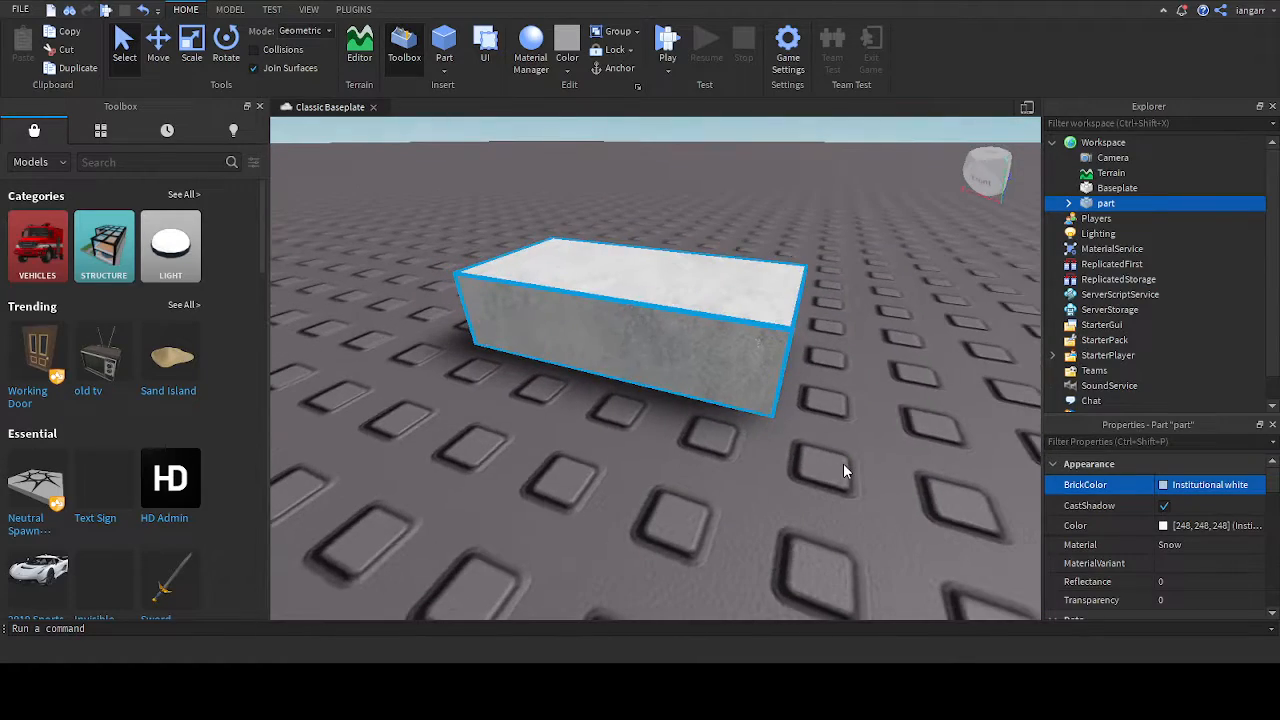
pyautogui.scroll(-8, 843, 463)
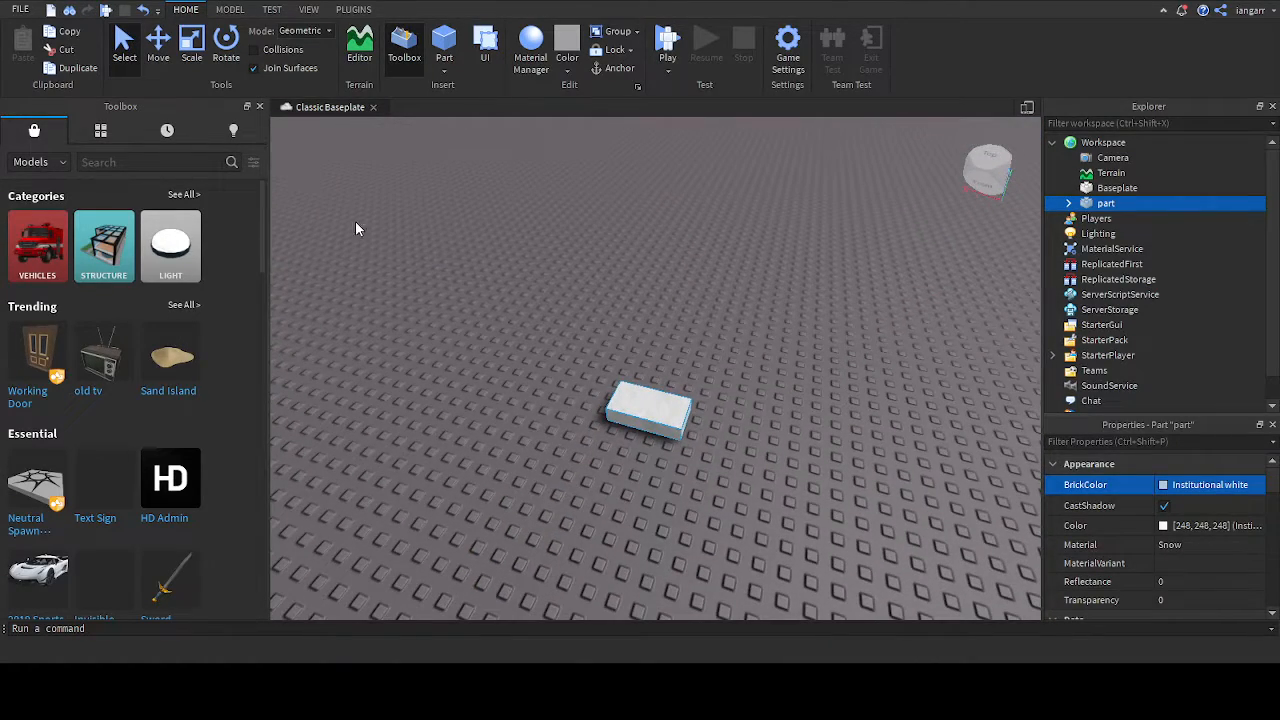
# Step: Slide the part freely across the baseplate with the Select tool, comparing it with the Move and Rotate tools
pyautogui.moveTo(437, 273); pyautogui.dragTo(612, 294, button='right')
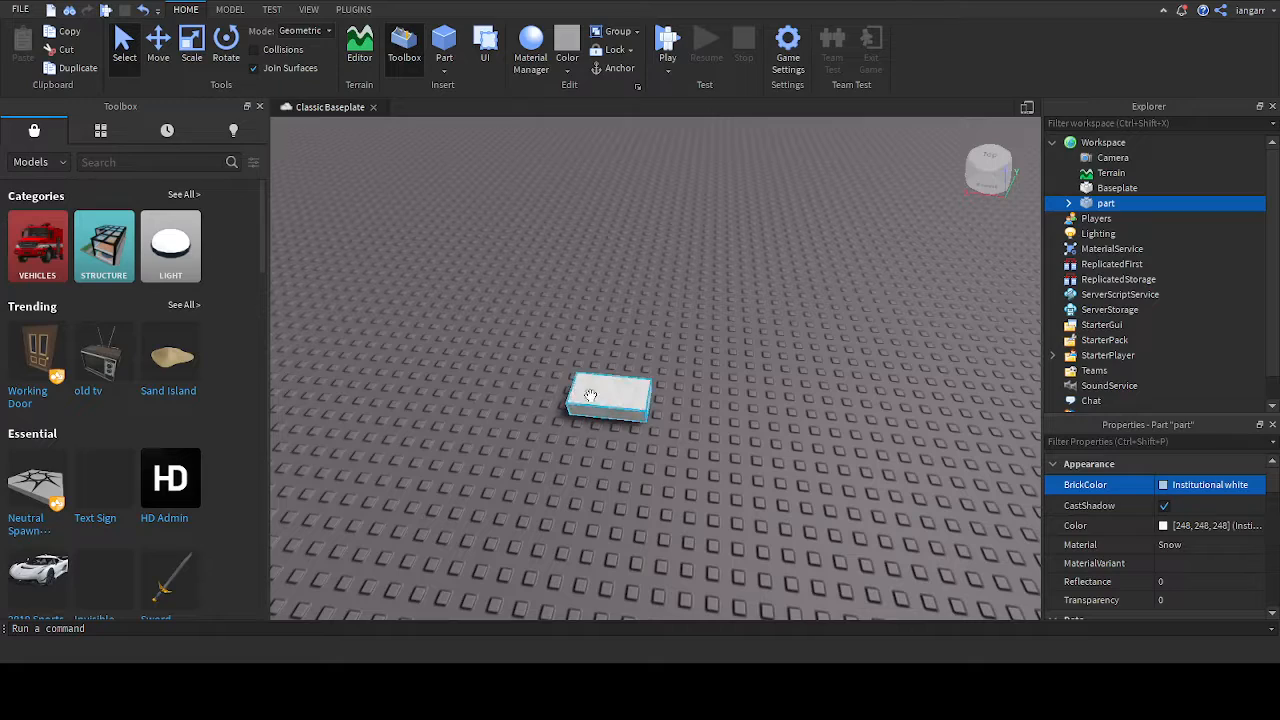
pyautogui.moveTo(625, 391); pyautogui.dragTo(570, 386)
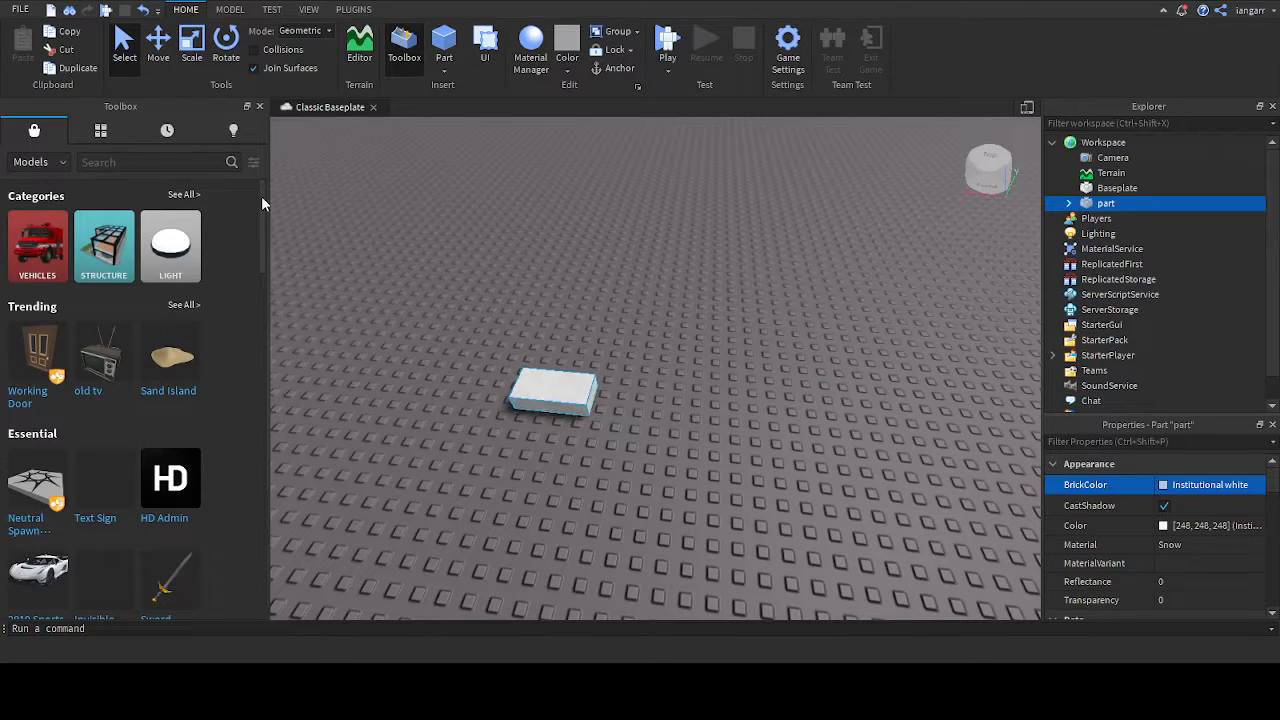
pyautogui.click(162, 45)
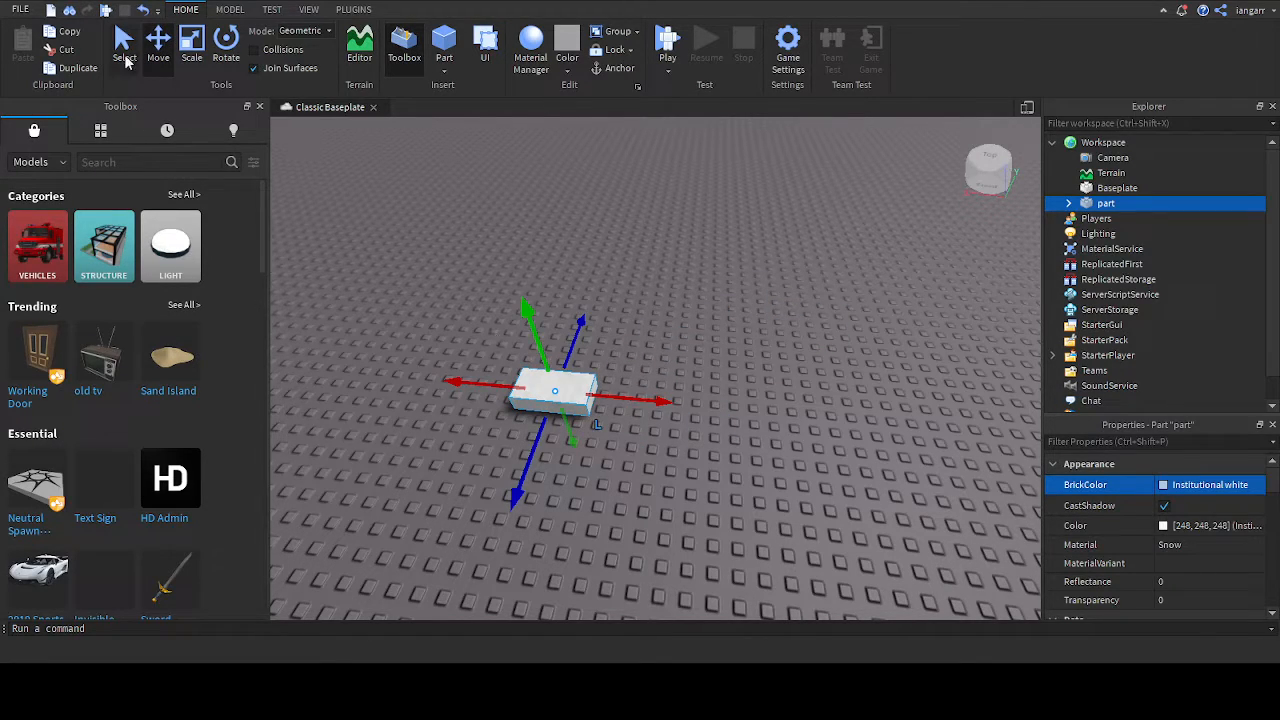
pyautogui.click(124, 45)
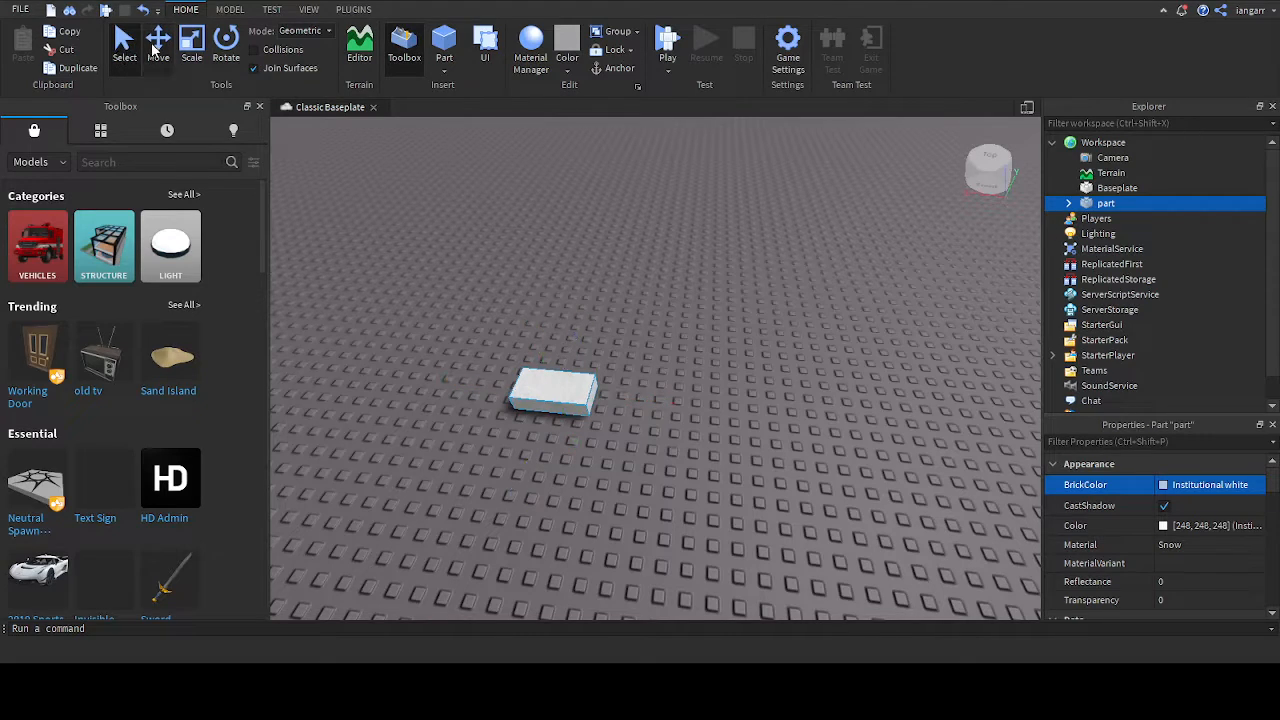
pyautogui.click(158, 45)
pyautogui.click(226, 45)
pyautogui.click(124, 45)
pyautogui.moveTo(534, 374); pyautogui.dragTo(460, 340)
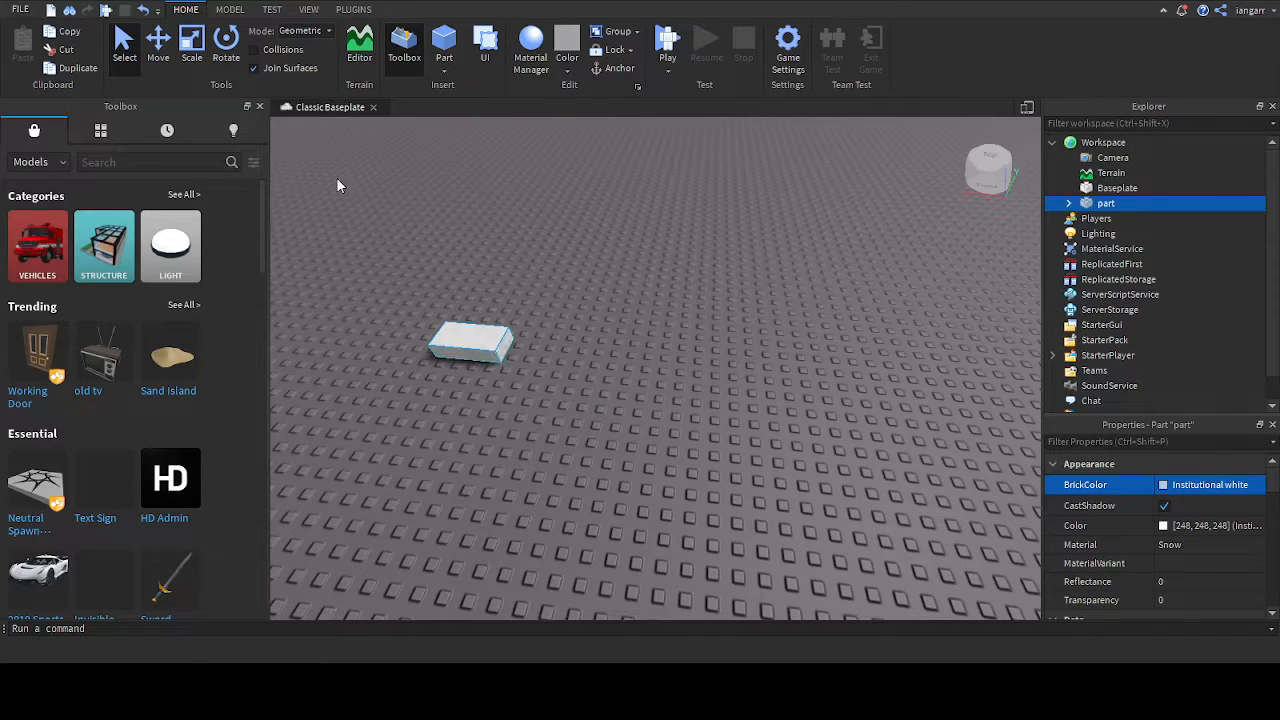
# Step: Shift the part back and forth along its individual axes with the Move tool, and return to the Select tool
pyautogui.click(158, 45)
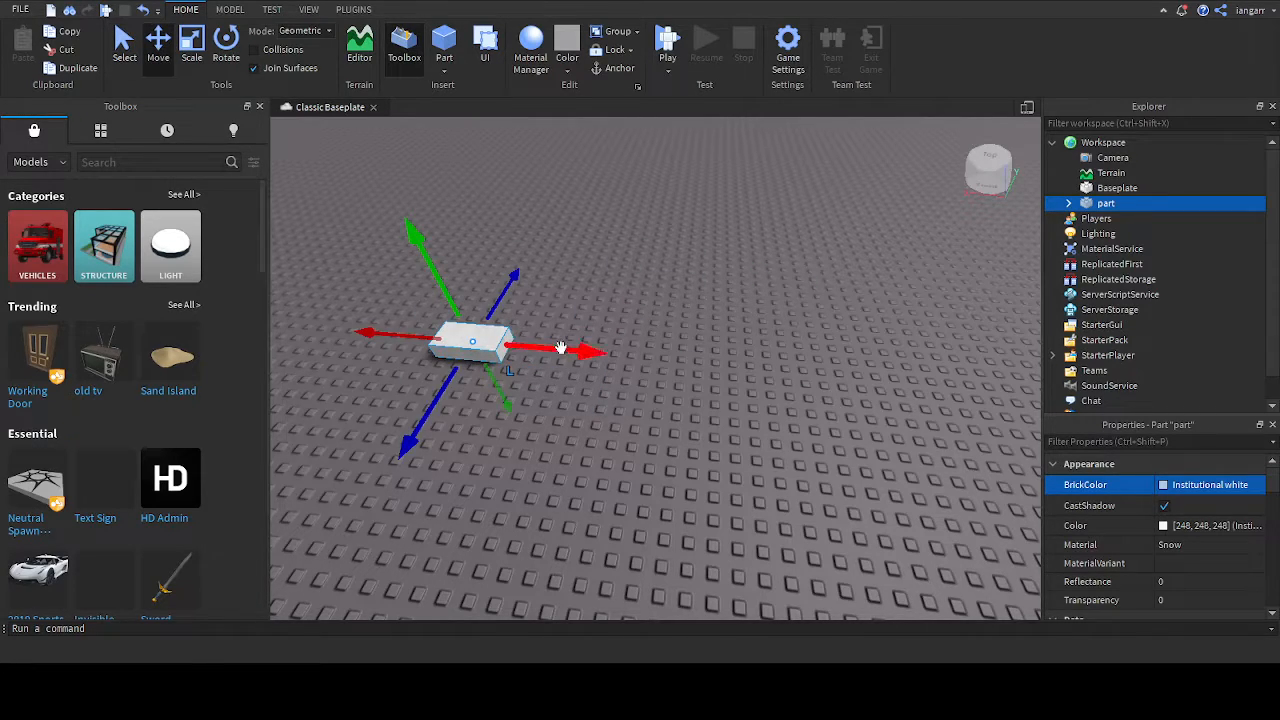
pyautogui.moveTo(561, 348); pyautogui.dragTo(830, 369)
pyautogui.moveTo(650, 357); pyautogui.dragTo(450, 342)
pyautogui.moveTo(507, 407); pyautogui.dragTo(470, 492)
pyautogui.moveTo(444, 369); pyautogui.dragTo(612, 378)
pyautogui.hotkey('ctrl', '1')
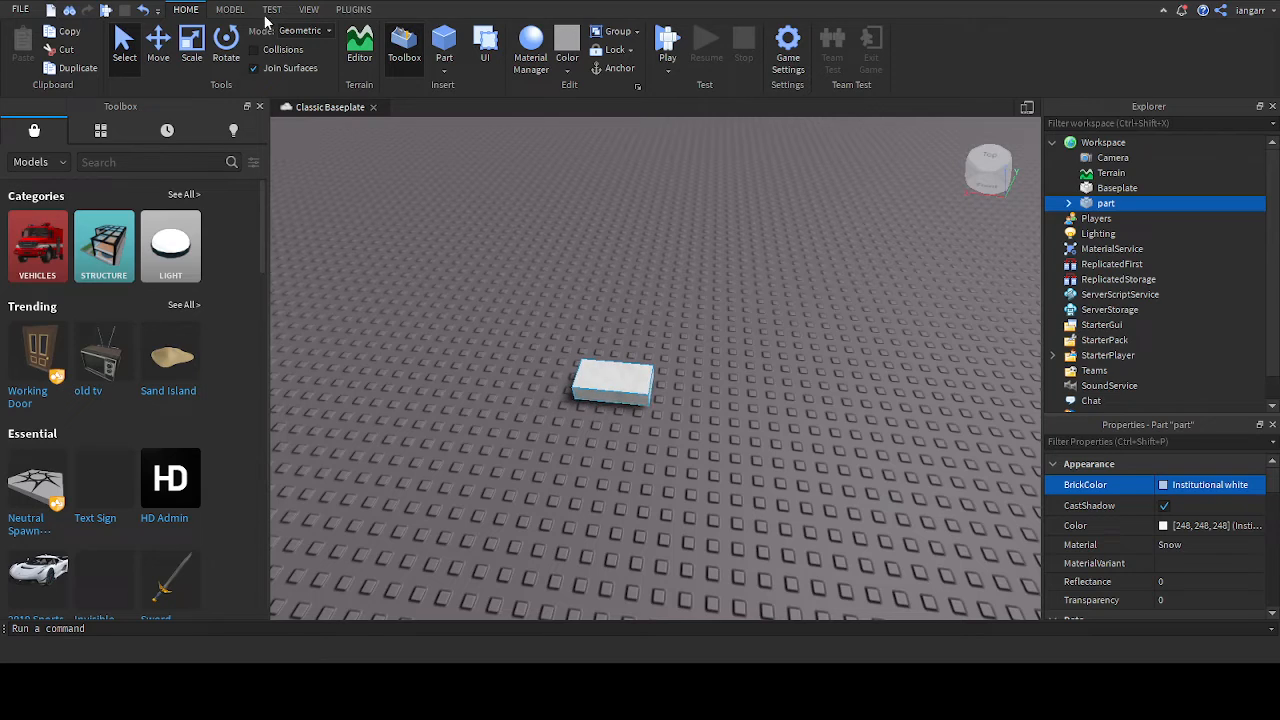
# Step: Try turning the part around its different axes with the Rotate tool
pyautogui.click(189, 58)
pyautogui.moveTo(638, 359); pyautogui.dragTo(507, 244, button='right')
pyautogui.click(240, 42)
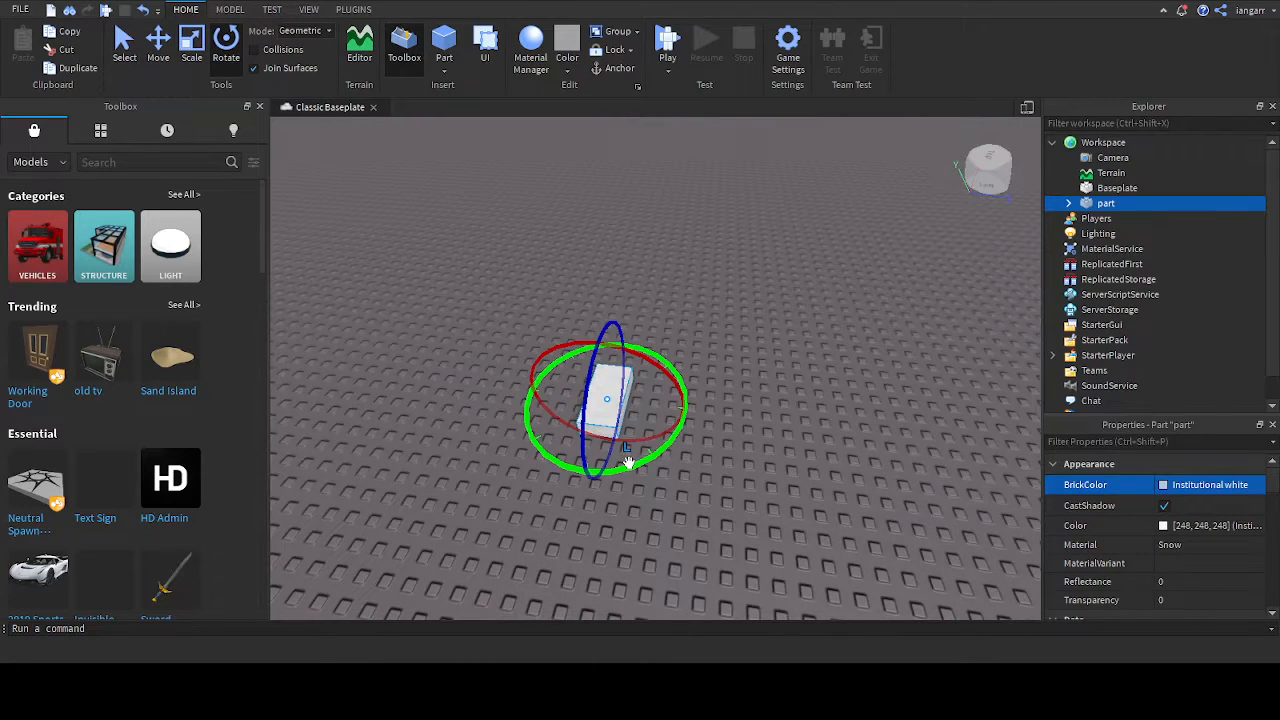
pyautogui.moveTo(520, 402); pyautogui.dragTo(652, 447)
pyautogui.moveTo(604, 344); pyautogui.dragTo(615, 429)
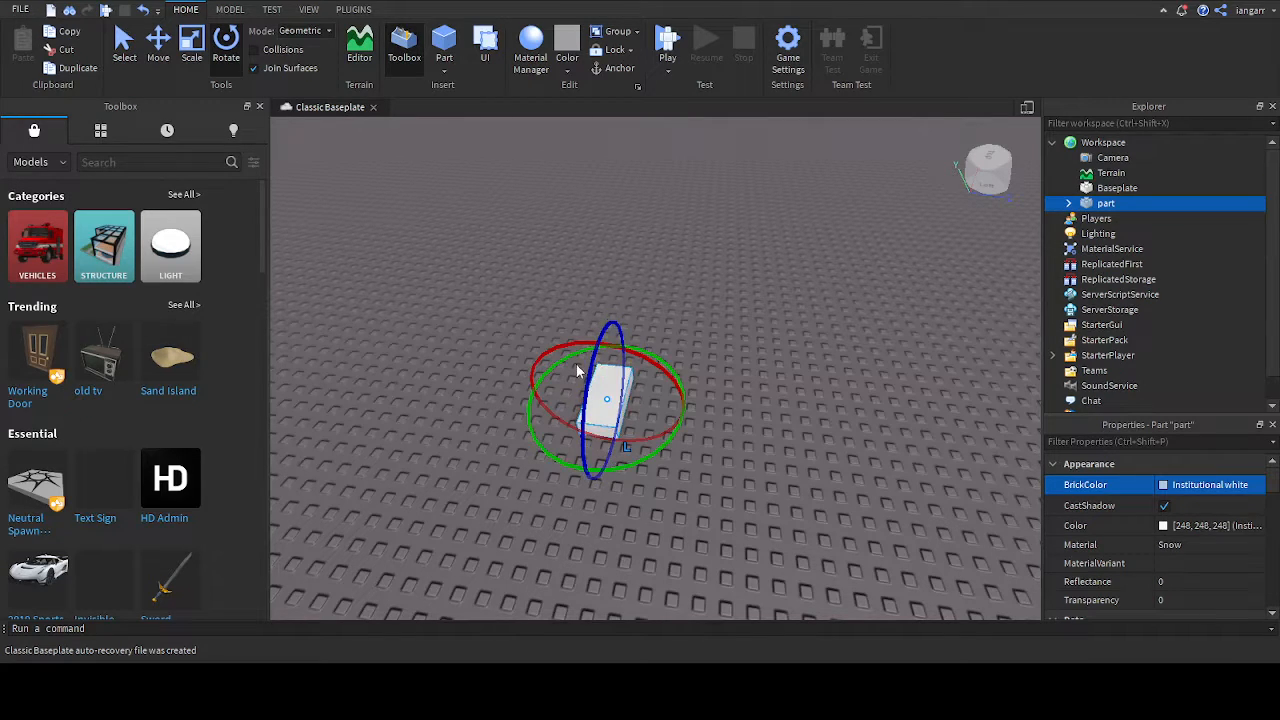
pyautogui.moveTo(564, 347); pyautogui.dragTo(668, 447)
pyautogui.moveTo(557, 254); pyautogui.dragTo(611, 460, button='right')
# Step: Reselect the part and widen it horizontally in both directions into a broad flat slab with the Scale tool
pyautogui.click(601, 189)
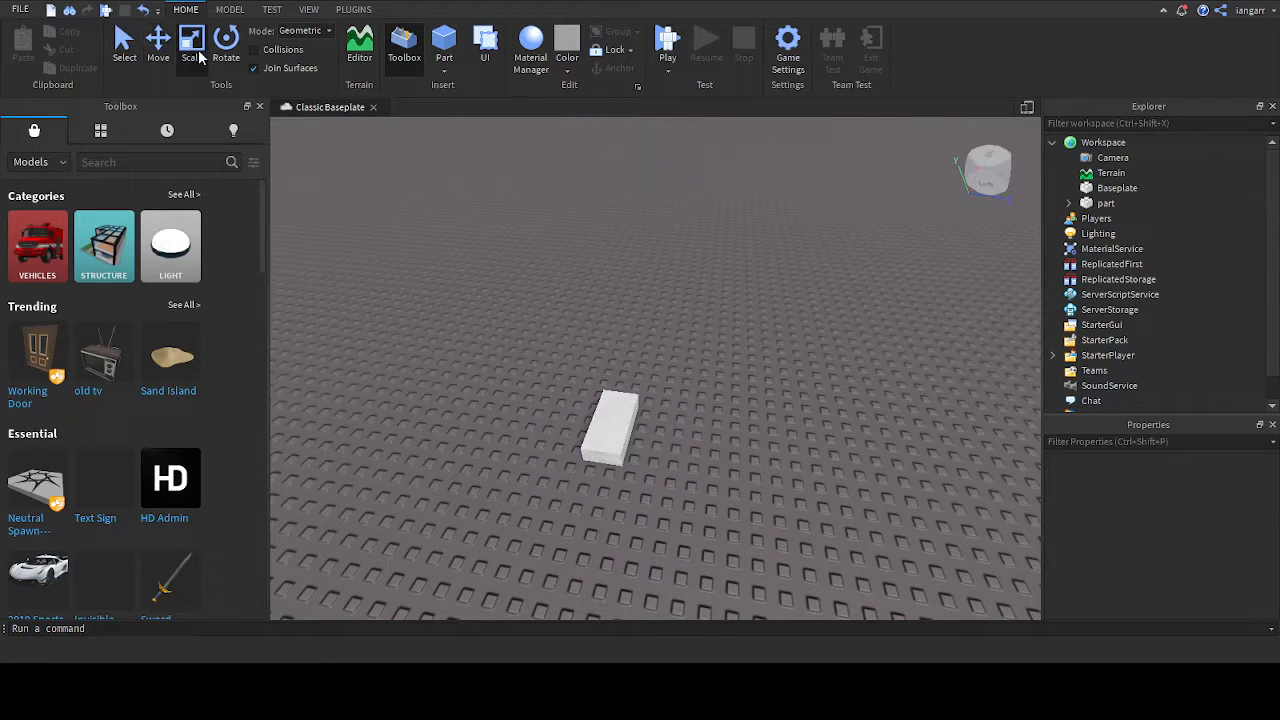
pyautogui.click(620, 434)
pyautogui.moveTo(726, 391); pyautogui.dragTo(726, 391, button='right')
pyautogui.press('a')
pyautogui.press('w')
pyautogui.press('d')
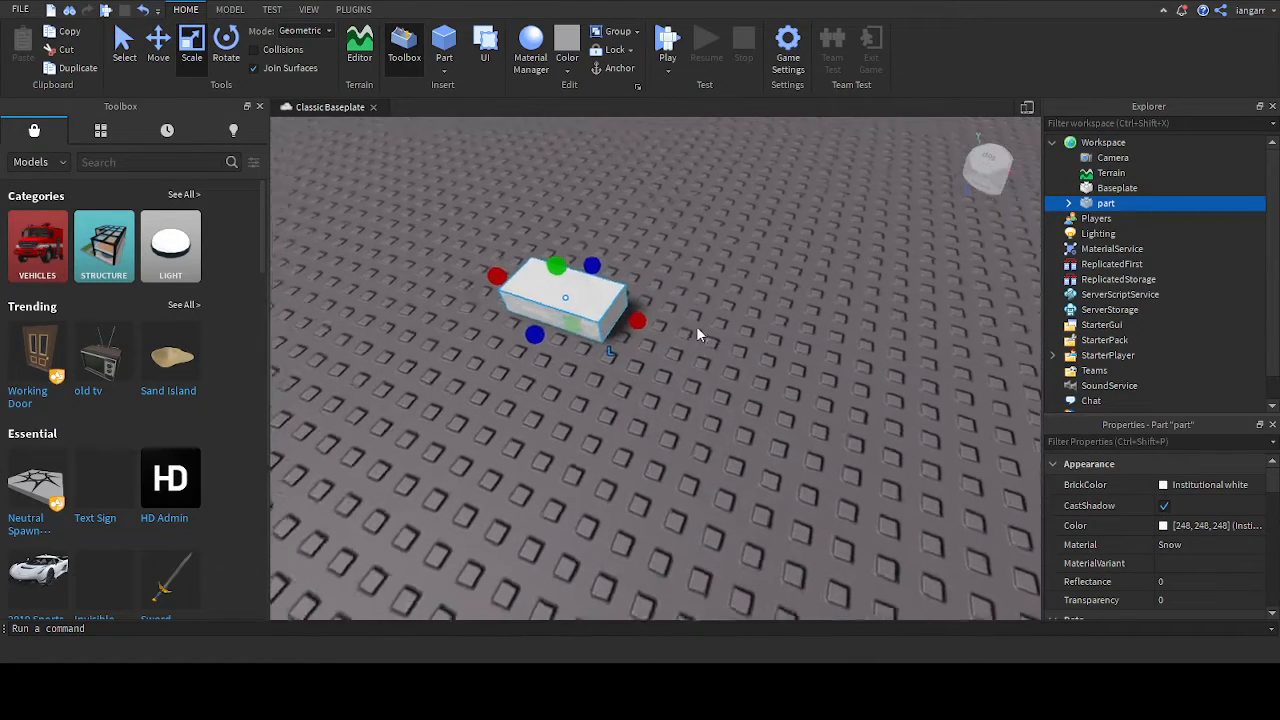
pyautogui.moveTo(696, 326); pyautogui.dragTo(632, 323, button='right')
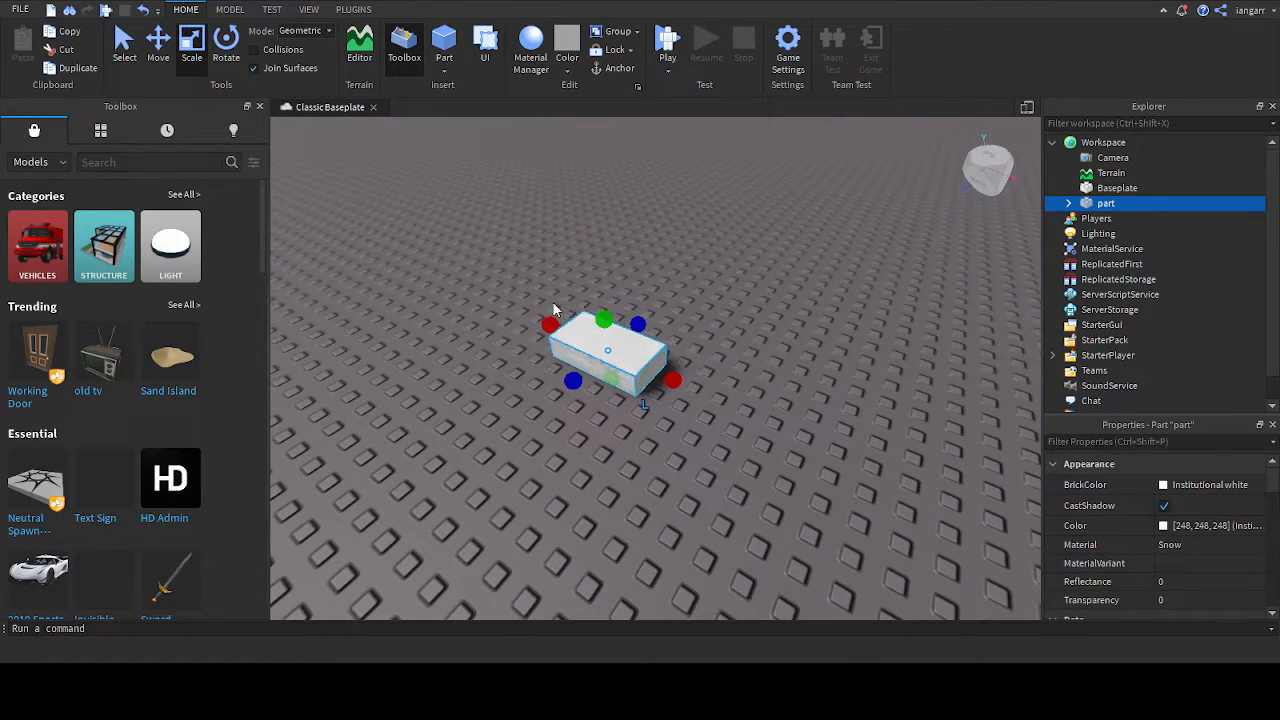
pyautogui.moveTo(661, 378); pyautogui.dragTo(661, 379)
pyautogui.press('a')
pyautogui.moveTo(763, 378); pyautogui.dragTo(771, 381, button='right')
pyautogui.moveTo(683, 319); pyautogui.dragTo(740, 314)
pyautogui.moveTo(640, 358); pyautogui.dragTo(649, 432)
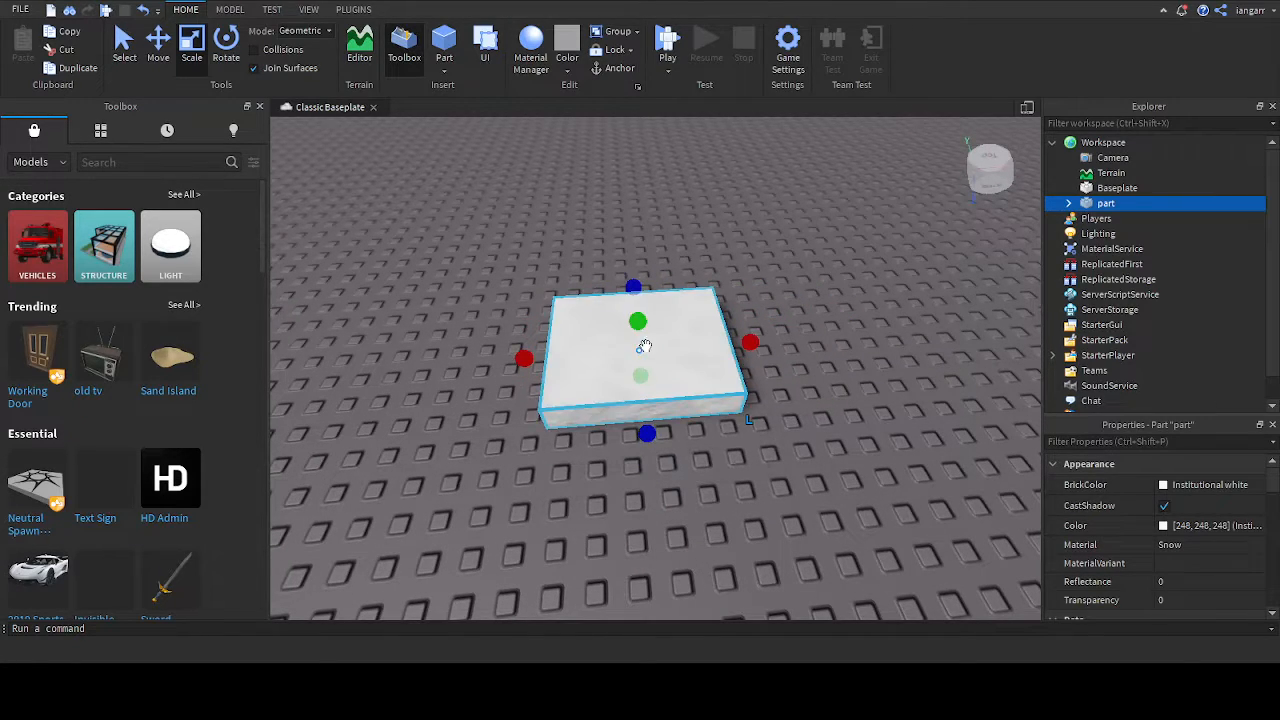
# Step: Scale the slab's height down and up again to make it a tall block
pyautogui.press('a')
pyautogui.moveTo(646, 349); pyautogui.dragTo(700, 305, button='right')
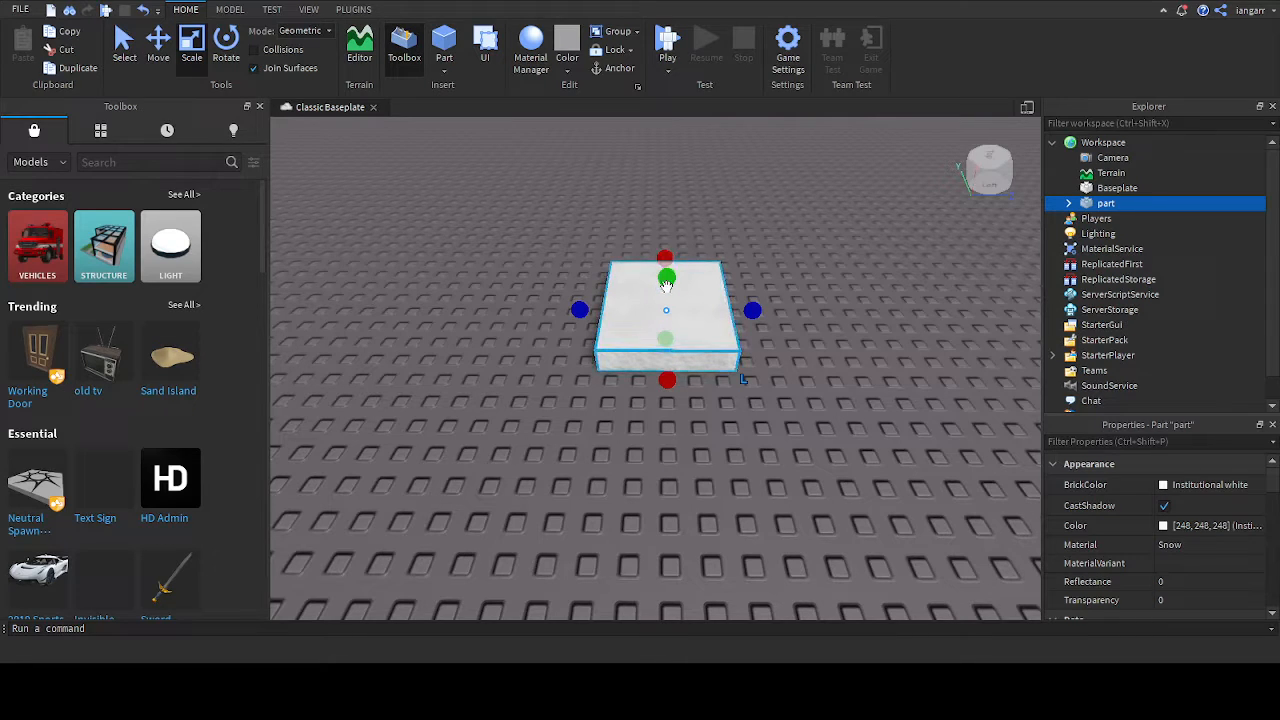
pyautogui.moveTo(666, 274); pyautogui.dragTo(670, 370)
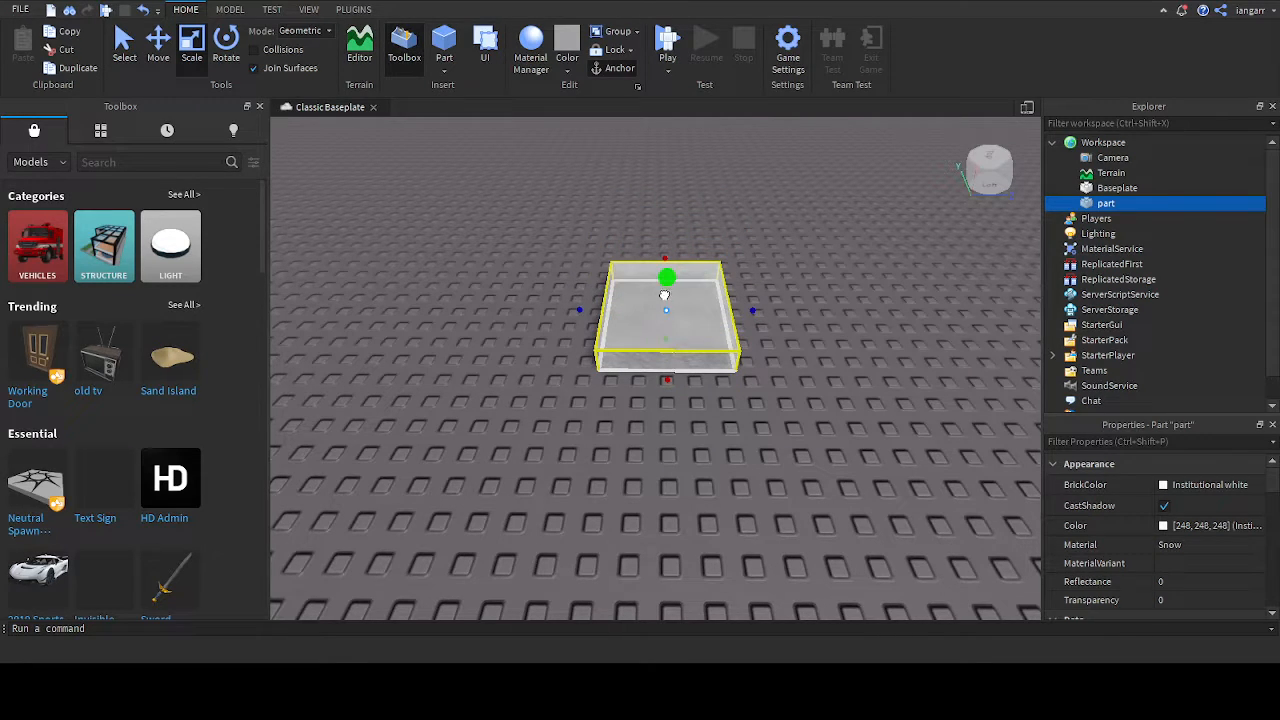
pyautogui.moveTo(665, 295); pyautogui.dragTo(663, 221)
pyautogui.press('d')
pyautogui.moveTo(766, 332); pyautogui.dragTo(790, 348, button='right')
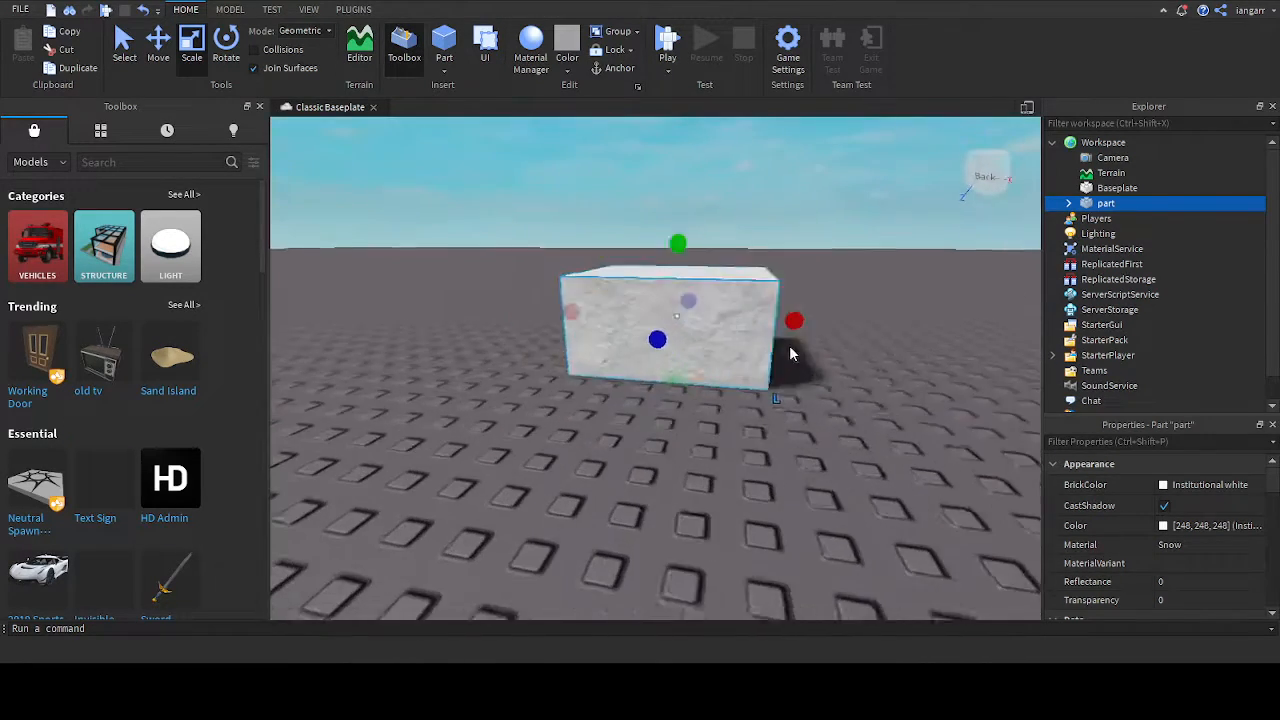
# Step: Stretch the part's length and width into a large slab on the baseplate and centre the view on it
pyautogui.press('a')
pyautogui.press('d')
pyautogui.press('s')
pyautogui.moveTo(628, 343); pyautogui.dragTo(868, 375)
pyautogui.moveTo(571, 382); pyautogui.dragTo(430, 598)
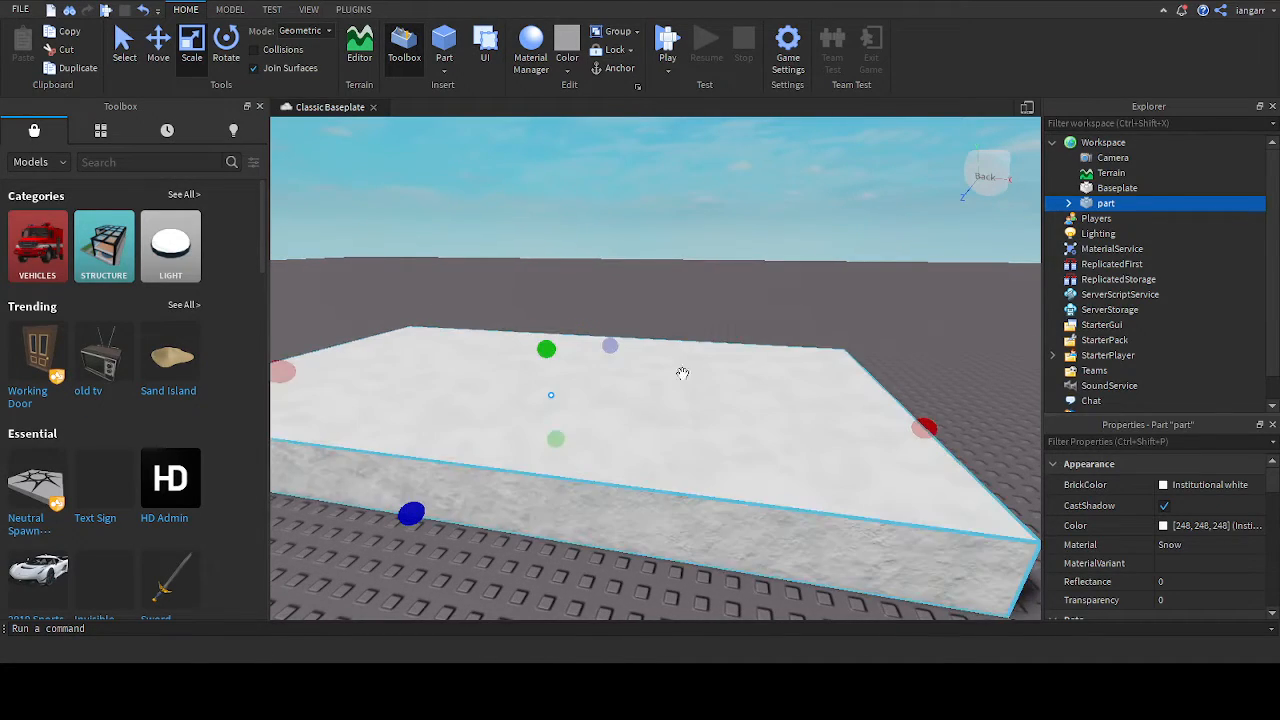
pyautogui.press('f')
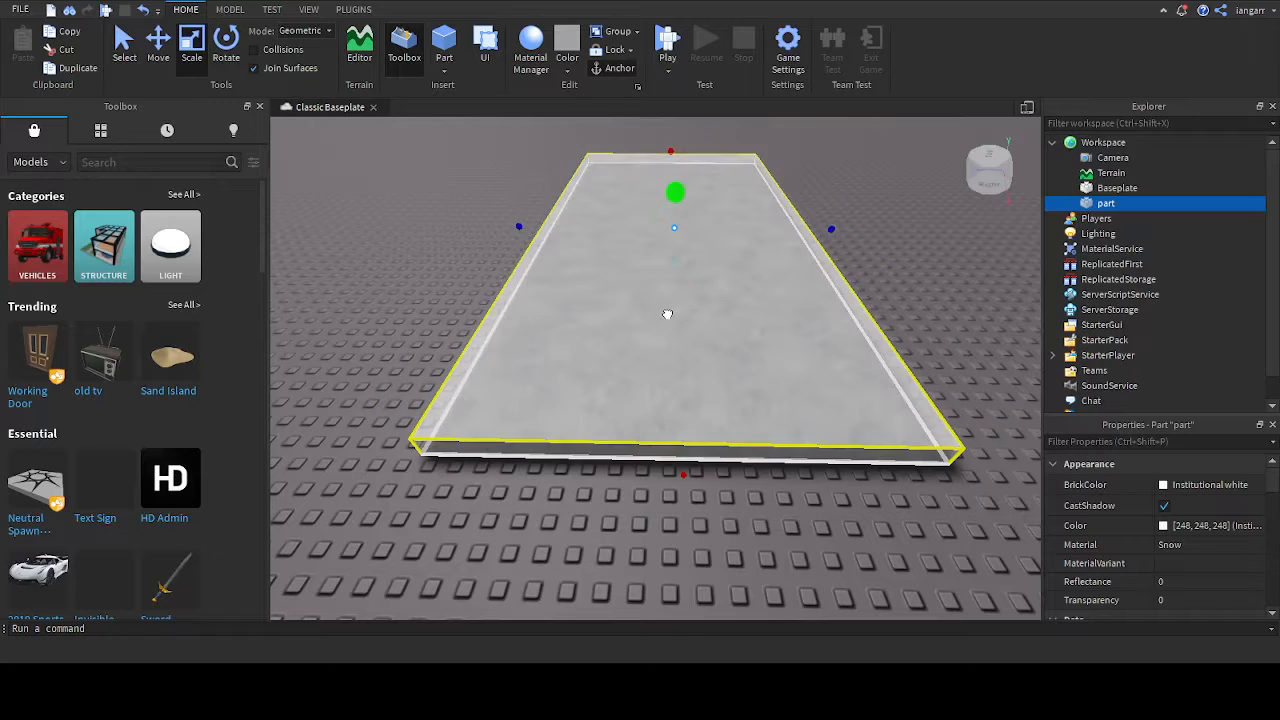
# Step: Narrow the large slab into a long thin bar and raise it into a tall wall with the Scale tool
pyautogui.moveTo(563, 234); pyautogui.dragTo(823, 215)
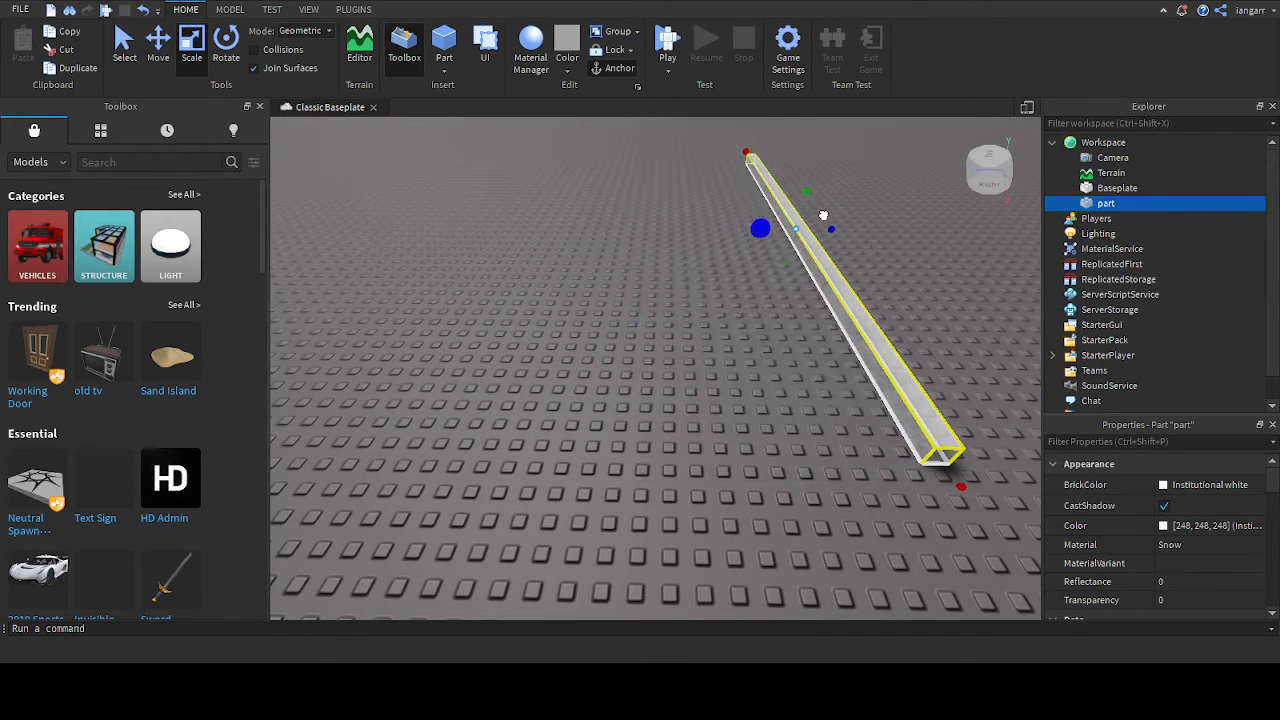
pyautogui.moveTo(946, 240); pyautogui.dragTo(848, 258, button='right')
pyautogui.moveTo(760, 316); pyautogui.dragTo(623, 312)
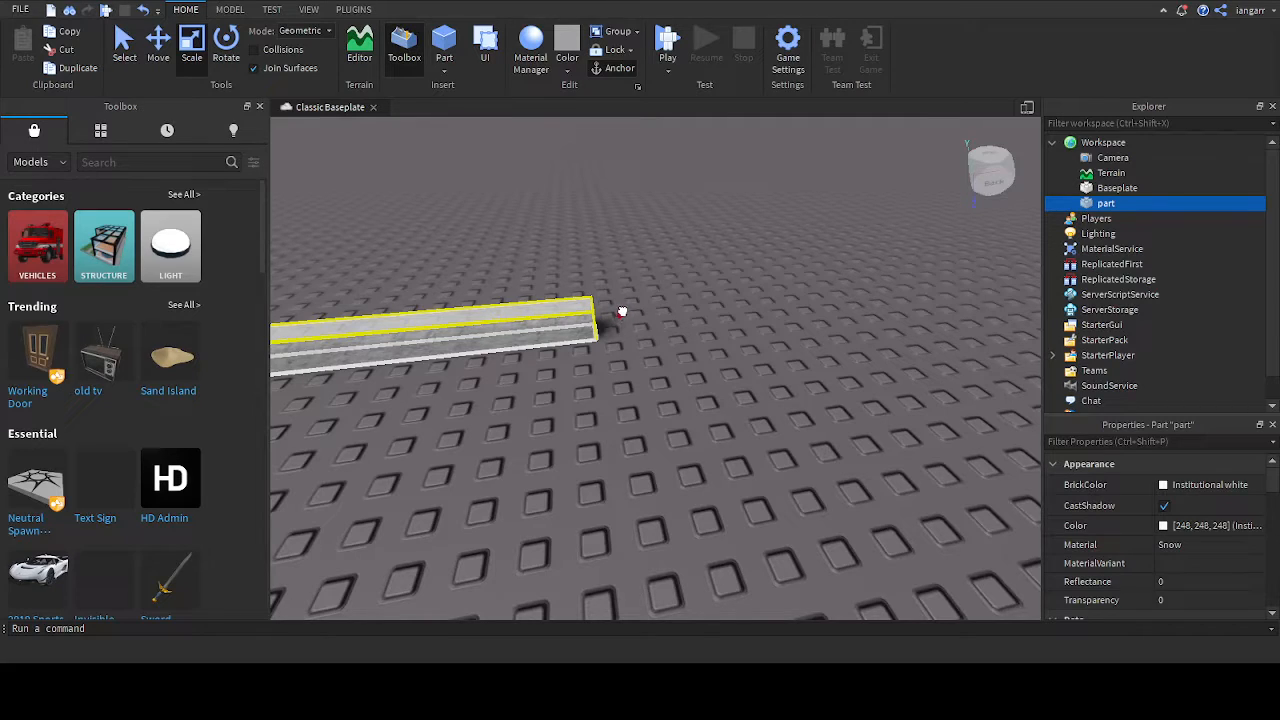
pyautogui.moveTo(622, 312); pyautogui.dragTo(535, 329, button='right')
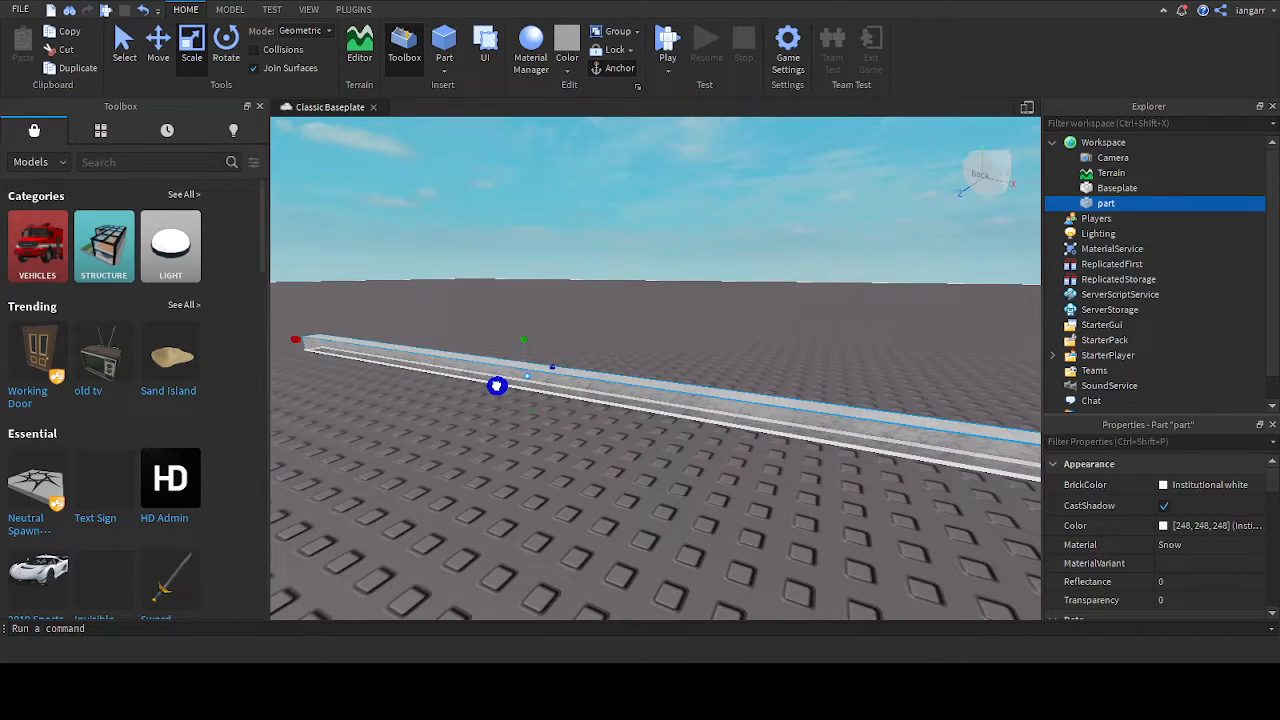
pyautogui.moveTo(495, 384); pyautogui.dragTo(523, 214)
pyautogui.moveTo(491, 331); pyautogui.dragTo(366, 353)
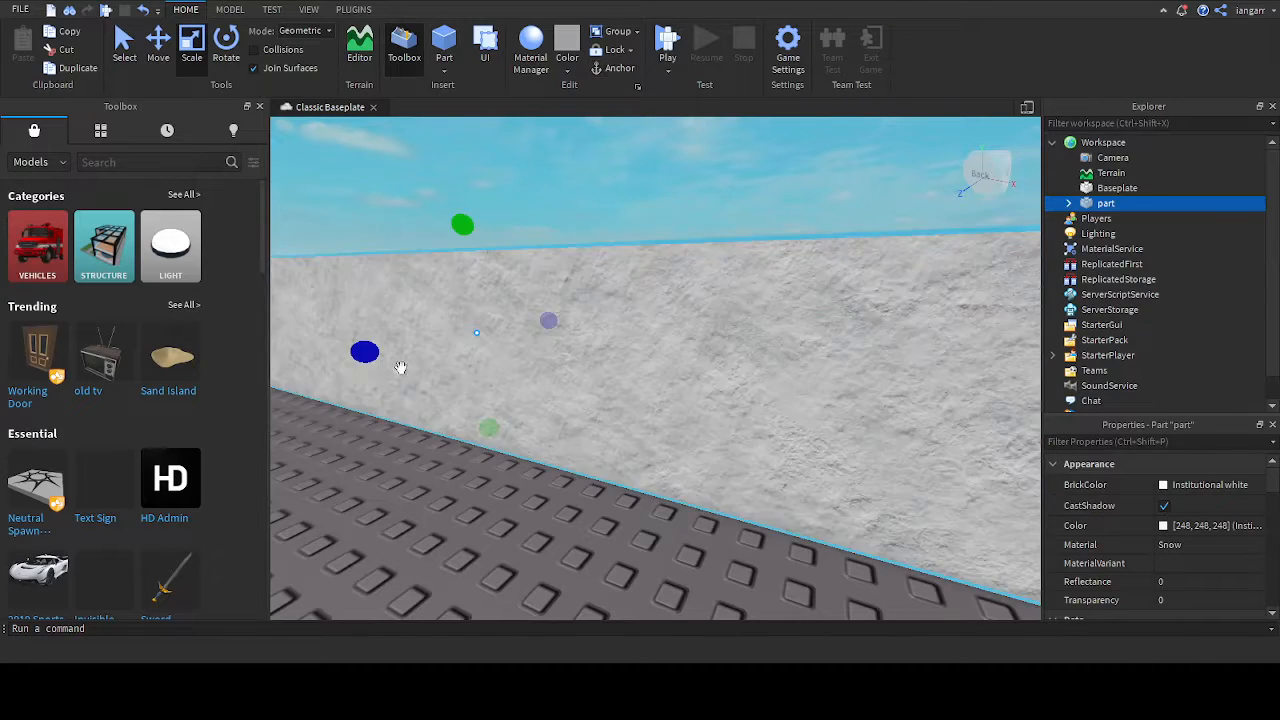
# Step: Lower the wall's height and shorten its length with the Scale tool, and deselect the part
pyautogui.moveTo(400, 366); pyautogui.dragTo(693, 319, button='right')
pyautogui.moveTo(607, 230); pyautogui.dragTo(610, 289)
pyautogui.moveTo(627, 306); pyautogui.dragTo(725, 332, button='right')
pyautogui.scroll(-3, 725, 336)
pyautogui.moveTo(733, 362); pyautogui.dragTo(522, 359)
pyautogui.moveTo(608, 342); pyautogui.dragTo(659, 398, button='right')
pyautogui.scroll(3, 660, 336)
pyautogui.click(671, 327)
pyautogui.scroll(2, 671, 323)
pyautogui.scroll(-4, 666, 394)
pyautogui.press('d')
pyautogui.moveTo(603, 278); pyautogui.dragTo(678, 271, button='right')
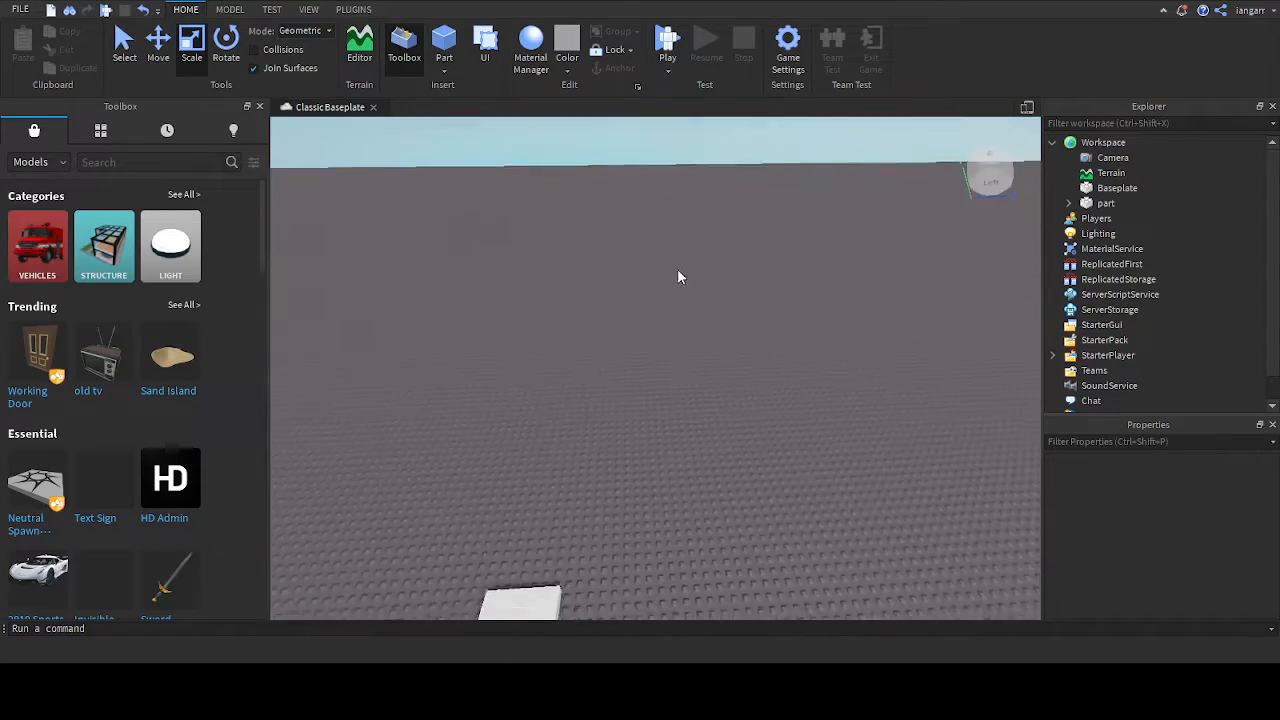
# Step: Search the Toolbox models for "spawn point" and look through the results
pyautogui.scroll(-2, 600, 260)
pyautogui.scroll(2, 631, 180)
pyautogui.moveTo(631, 180); pyautogui.dragTo(631, 180, button='right')
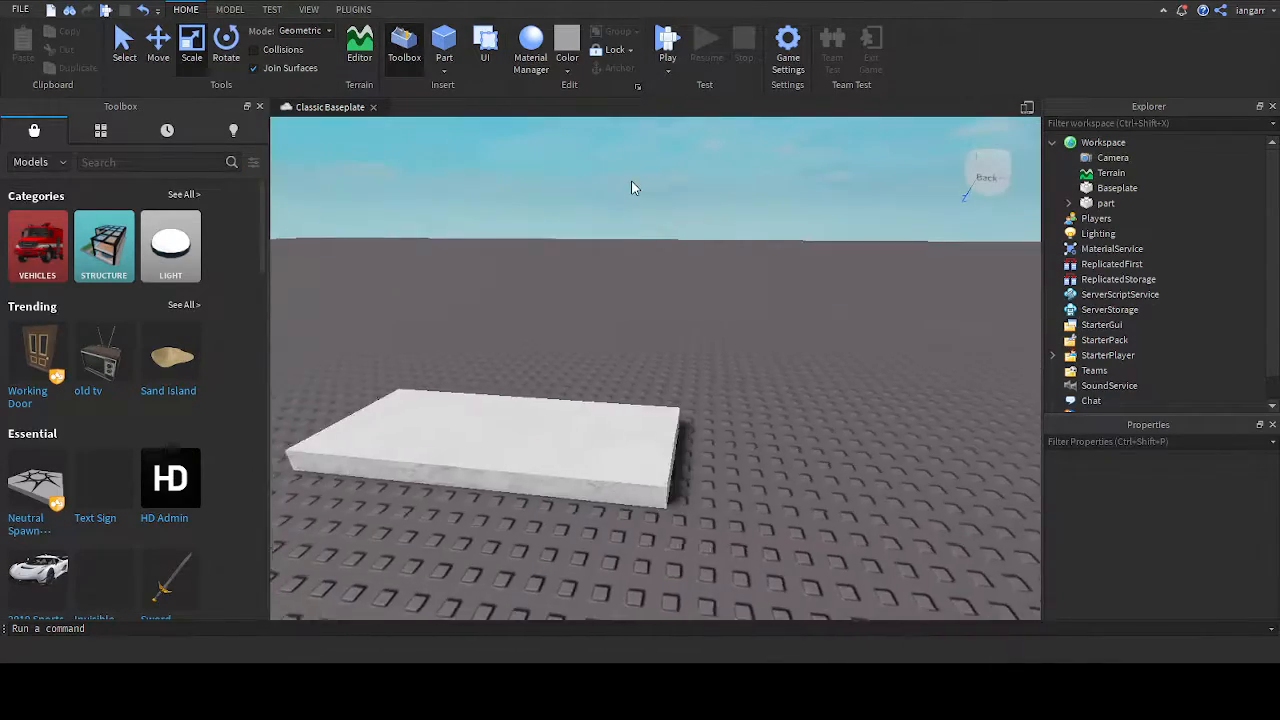
pyautogui.scroll(-3, 631, 180)
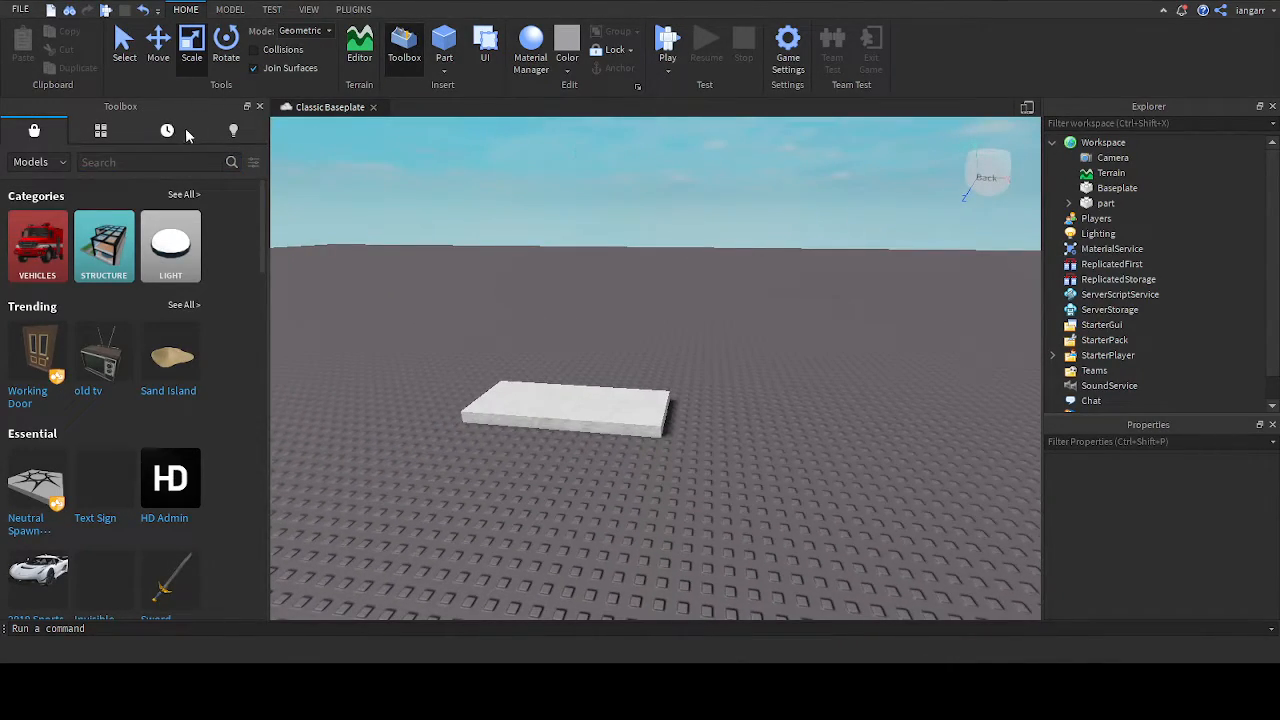
pyautogui.click(155, 161)
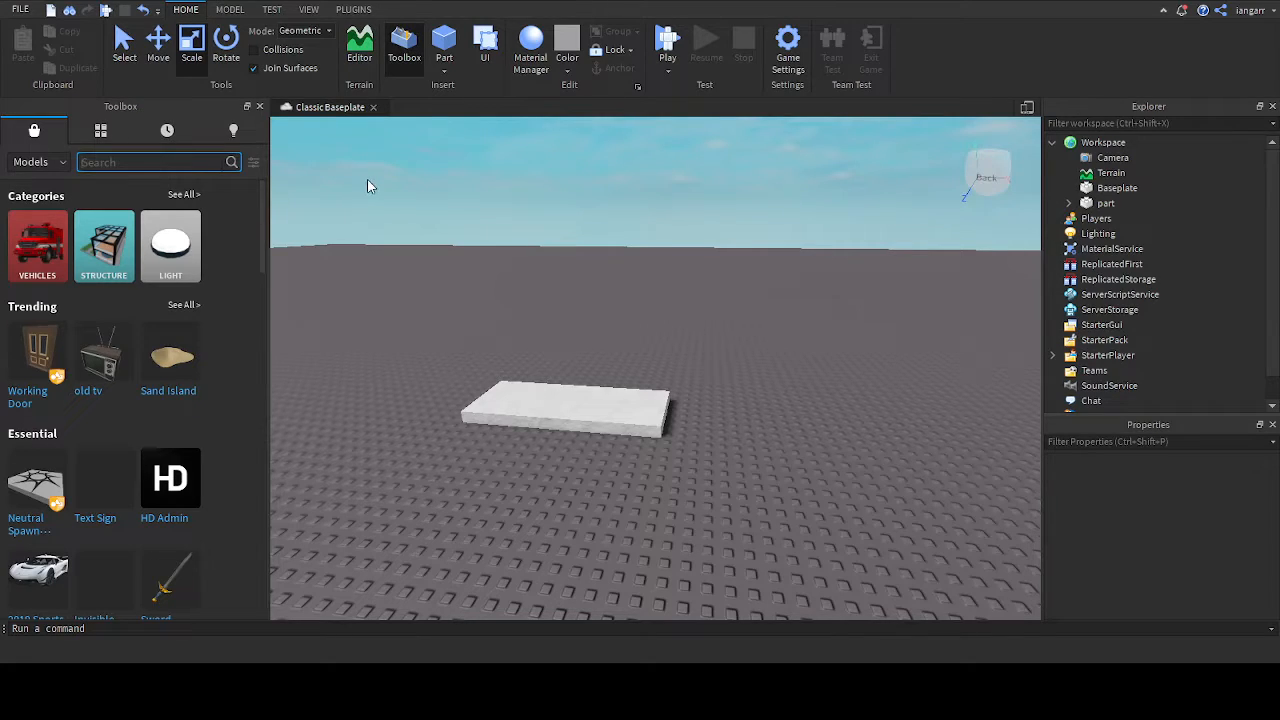
pyautogui.write('spawn')
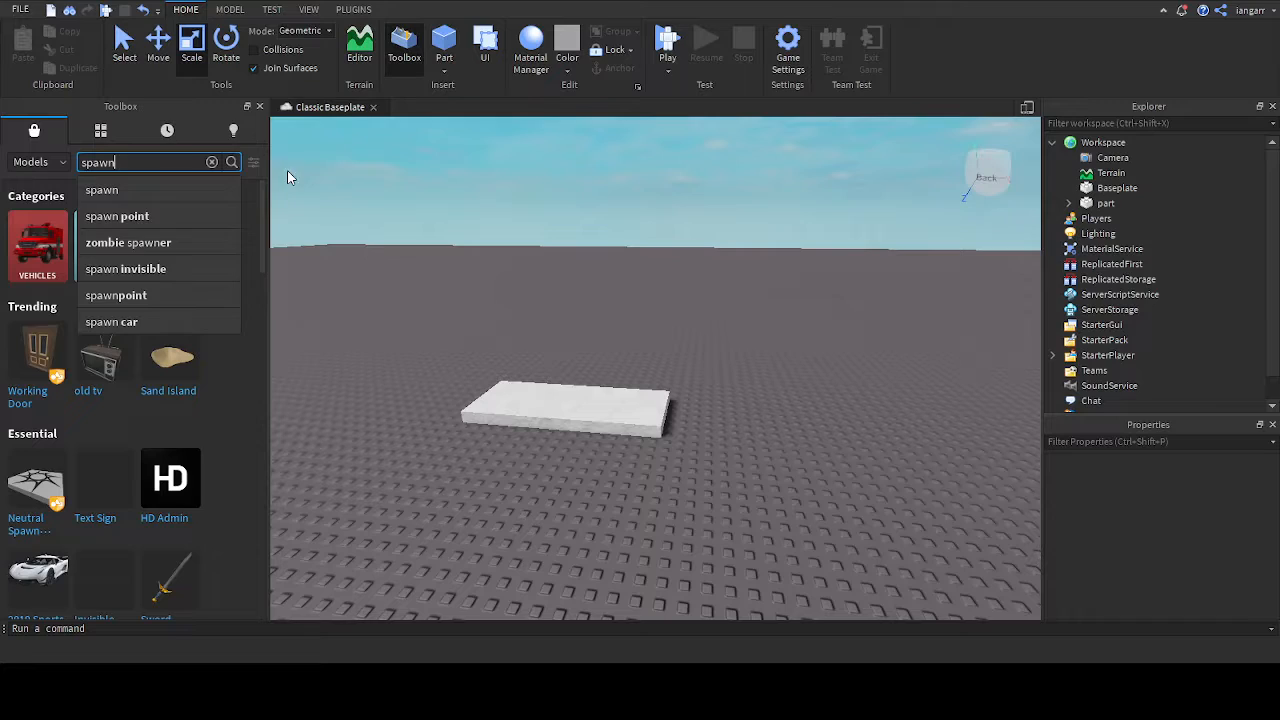
pyautogui.click(169, 215)
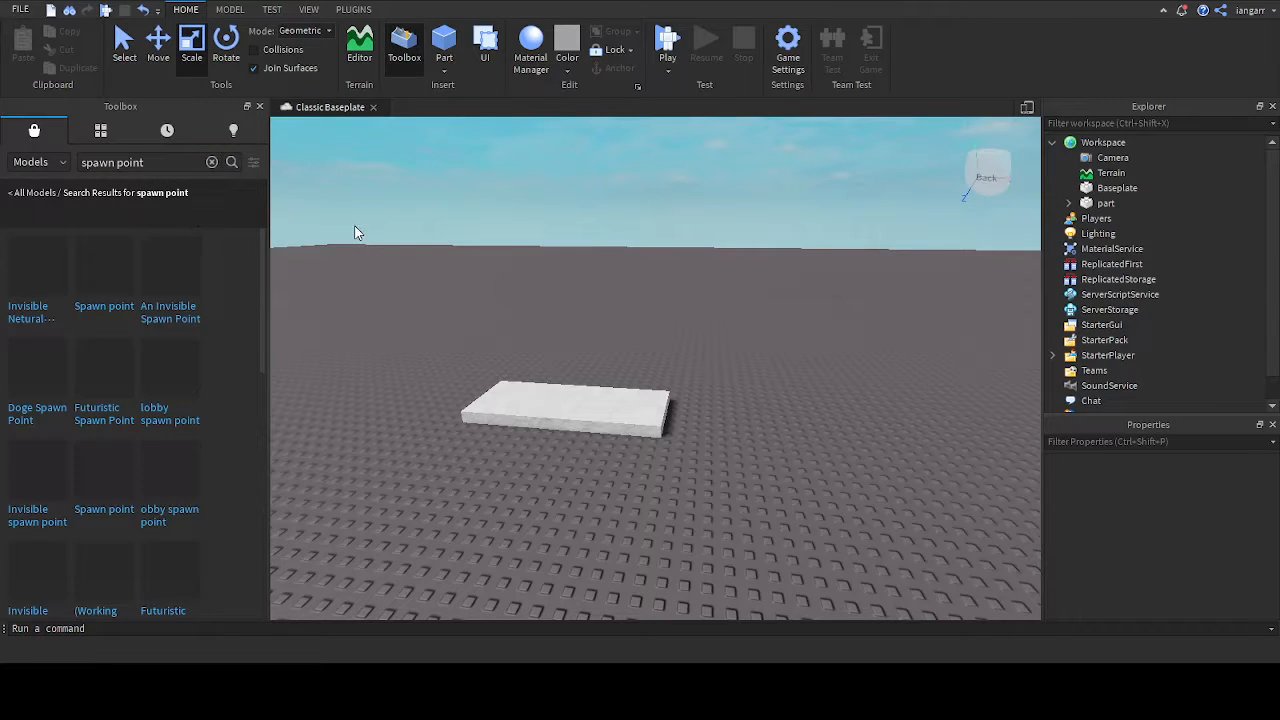
pyautogui.moveTo(519, 247); pyautogui.dragTo(520, 245, button='right')
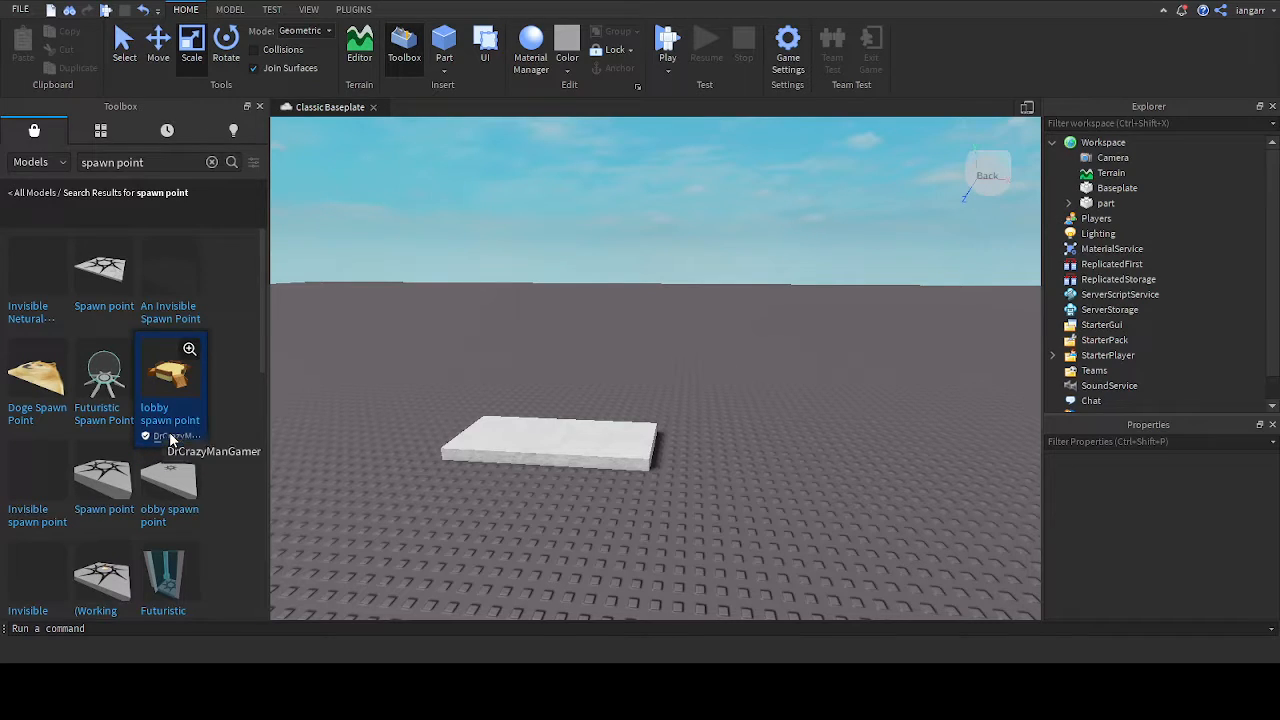
pyautogui.scroll(-2, 150, 470)
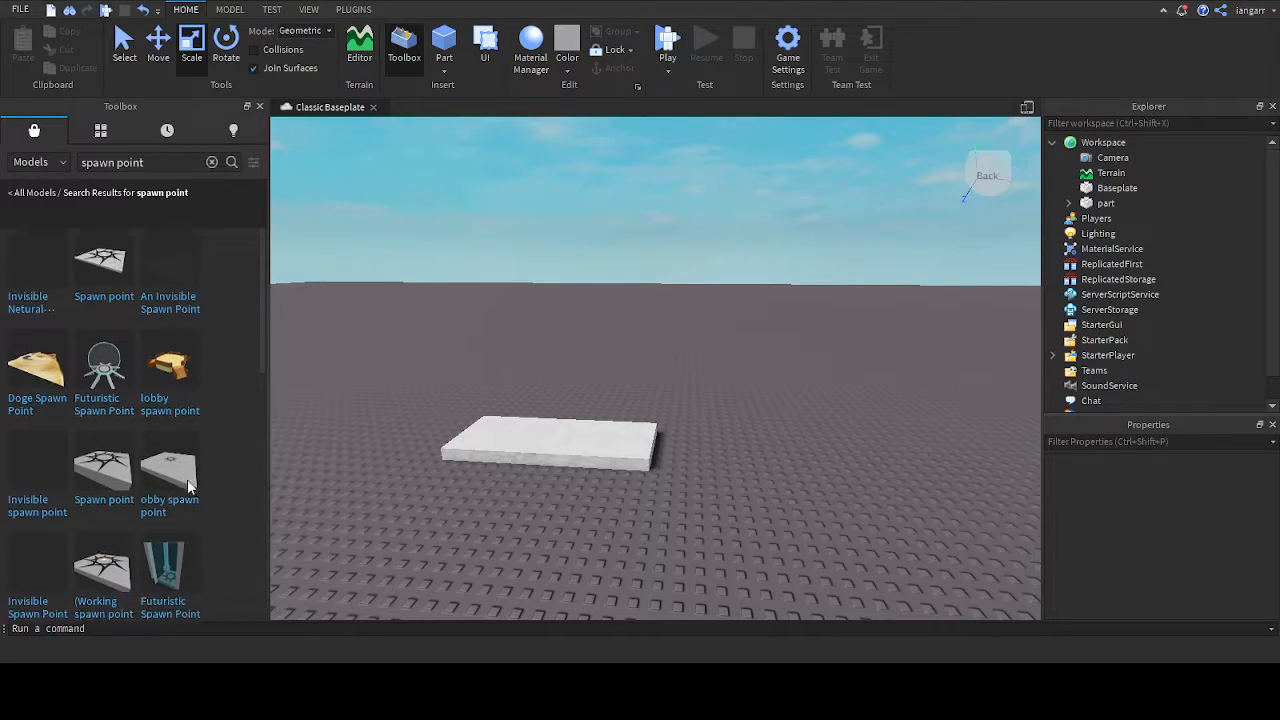
pyautogui.scroll(2, 100, 400)
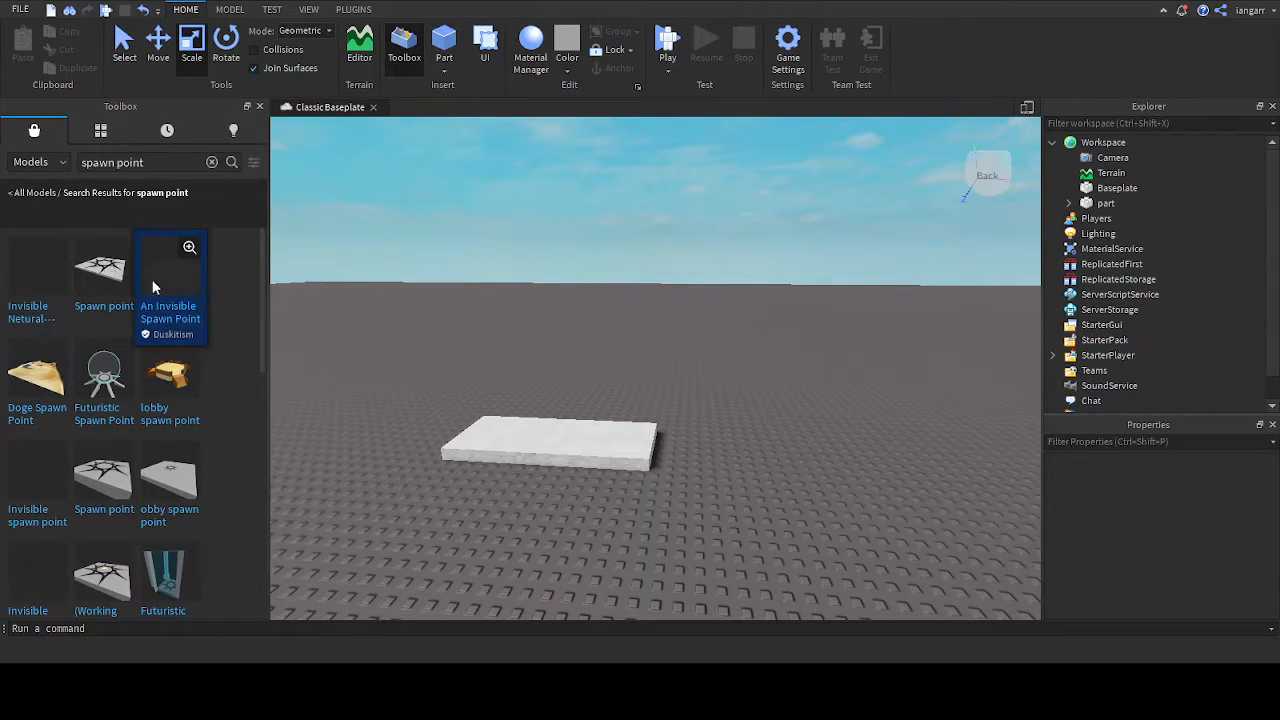
# Step: Insert the Spawn point model from the first row of results and delete it from the workspace
pyautogui.click(92, 276)
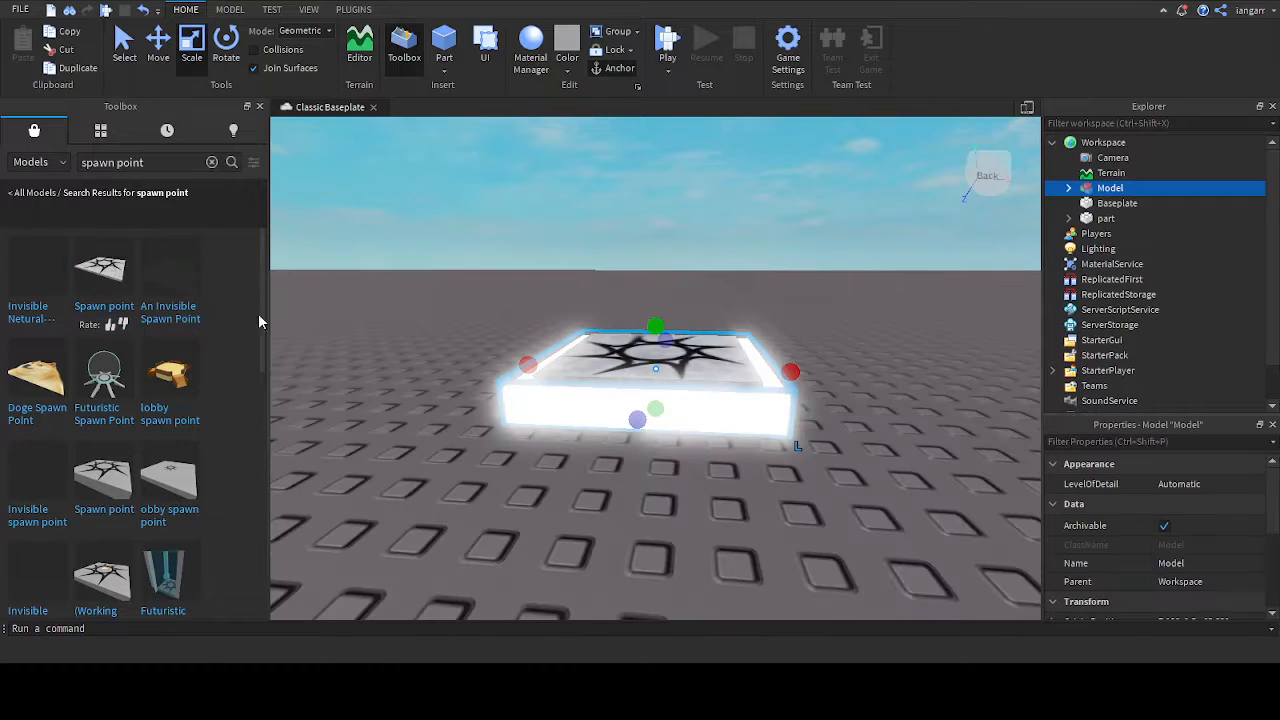
pyautogui.moveTo(736, 305); pyautogui.dragTo(736, 305, button='right')
pyautogui.scroll(-1, 736, 305)
pyautogui.scroll(2, 736, 305)
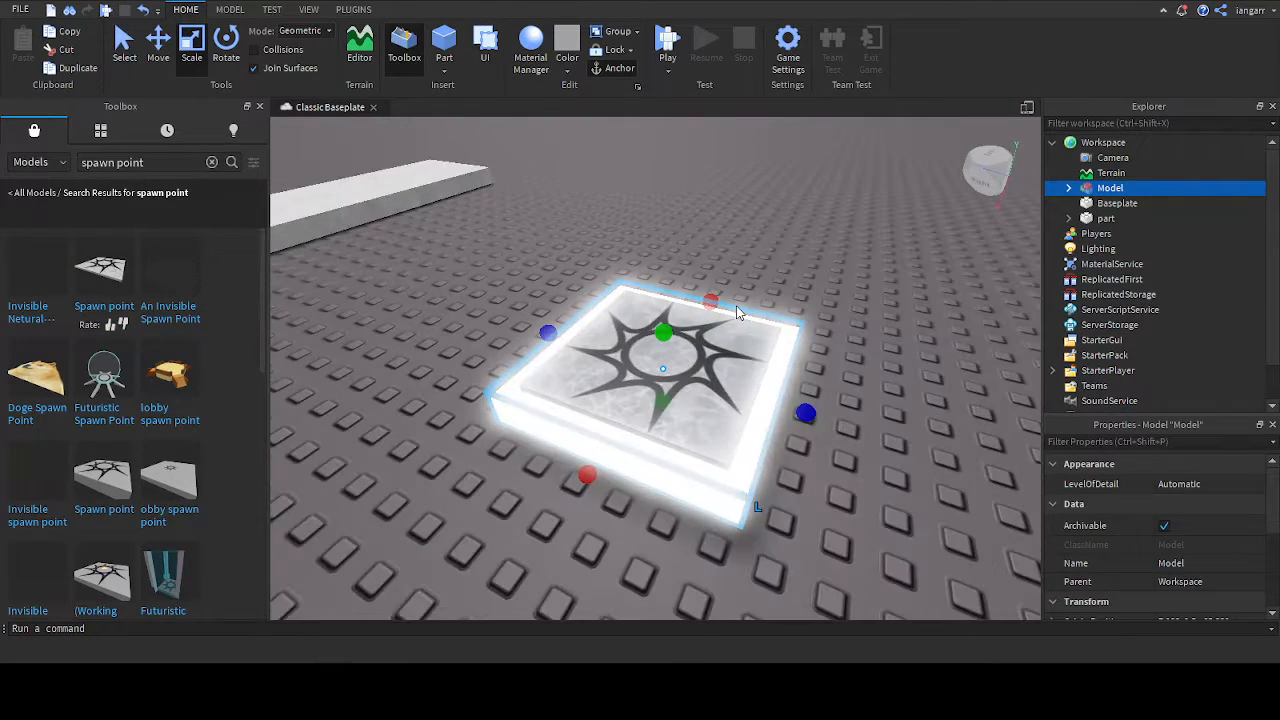
pyautogui.scroll(-2, 736, 305)
pyautogui.press('Delete')
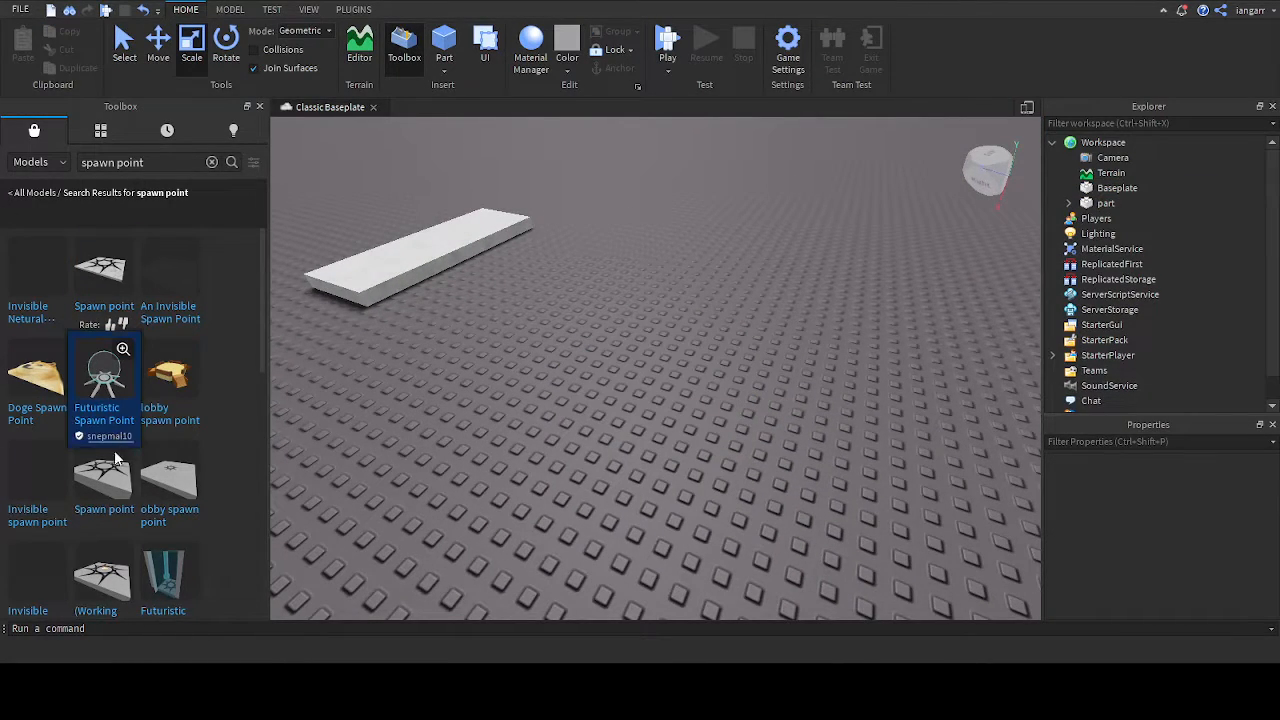
# Step: Insert the Spawn point model with scripts from the third row of the search results
pyautogui.click(96, 485)
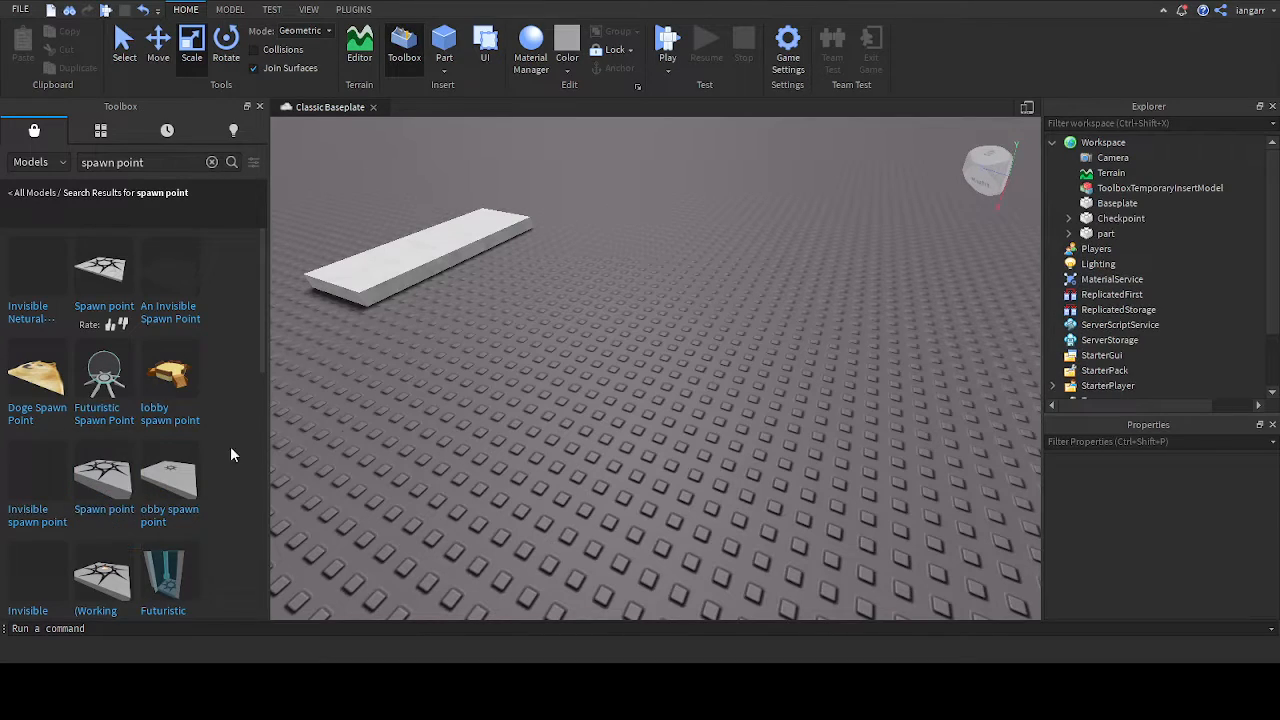
pyautogui.press('f')
pyautogui.moveTo(800, 364); pyautogui.dragTo(713, 307, button='right')
pyautogui.scroll(-3, 757, 346)
pyautogui.scroll(3, 713, 307)
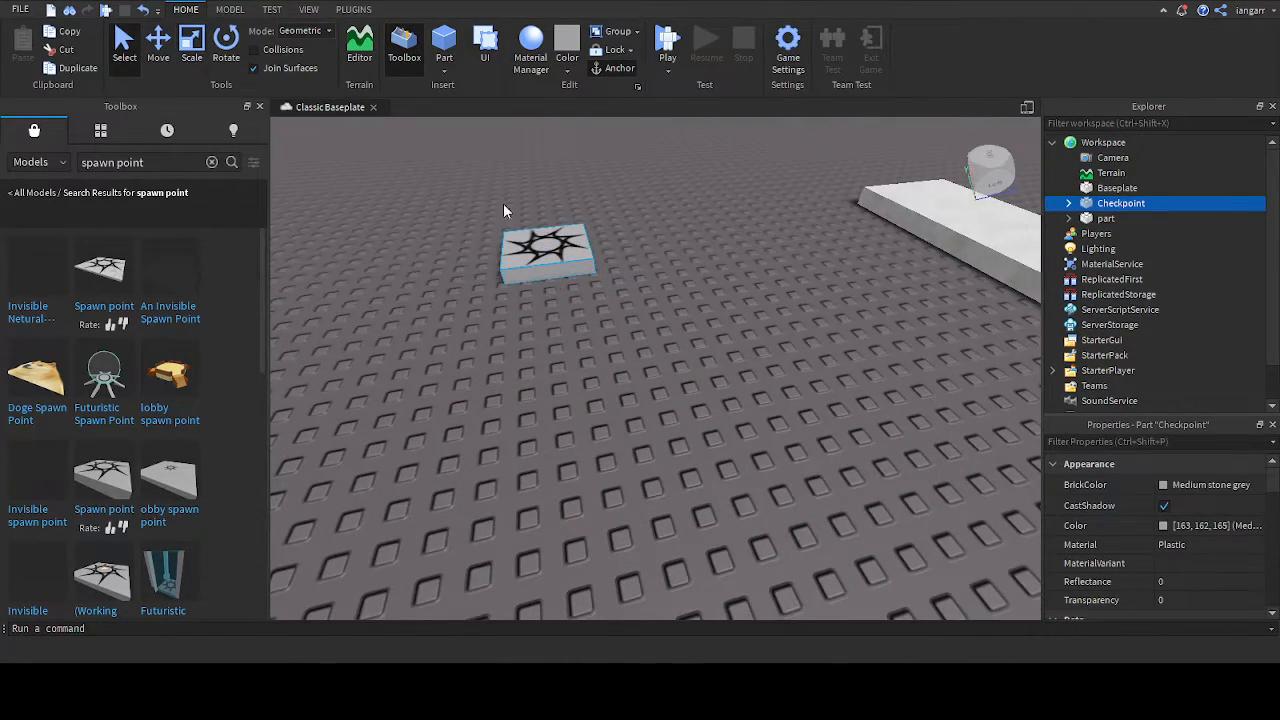
# Step: Move the inserted spawn point from the baseplate onto one end of the white slab
pyautogui.moveTo(530, 254); pyautogui.dragTo(655, 341)
pyautogui.scroll(2, 680, 330)
pyautogui.scroll(-3, 660, 388)
pyautogui.moveTo(730, 401); pyautogui.dragTo(655, 341, button='right')
pyautogui.moveTo(655, 341); pyautogui.dragTo(581, 343)
pyautogui.moveTo(550, 327); pyautogui.dragTo(703, 329, button='right')
pyautogui.scroll(3, 703, 329)
pyautogui.moveTo(591, 350); pyautogui.dragTo(449, 381)
pyautogui.moveTo(449, 380); pyautogui.dragTo(637, 350, button='right')
pyautogui.scroll(-3, 637, 360)
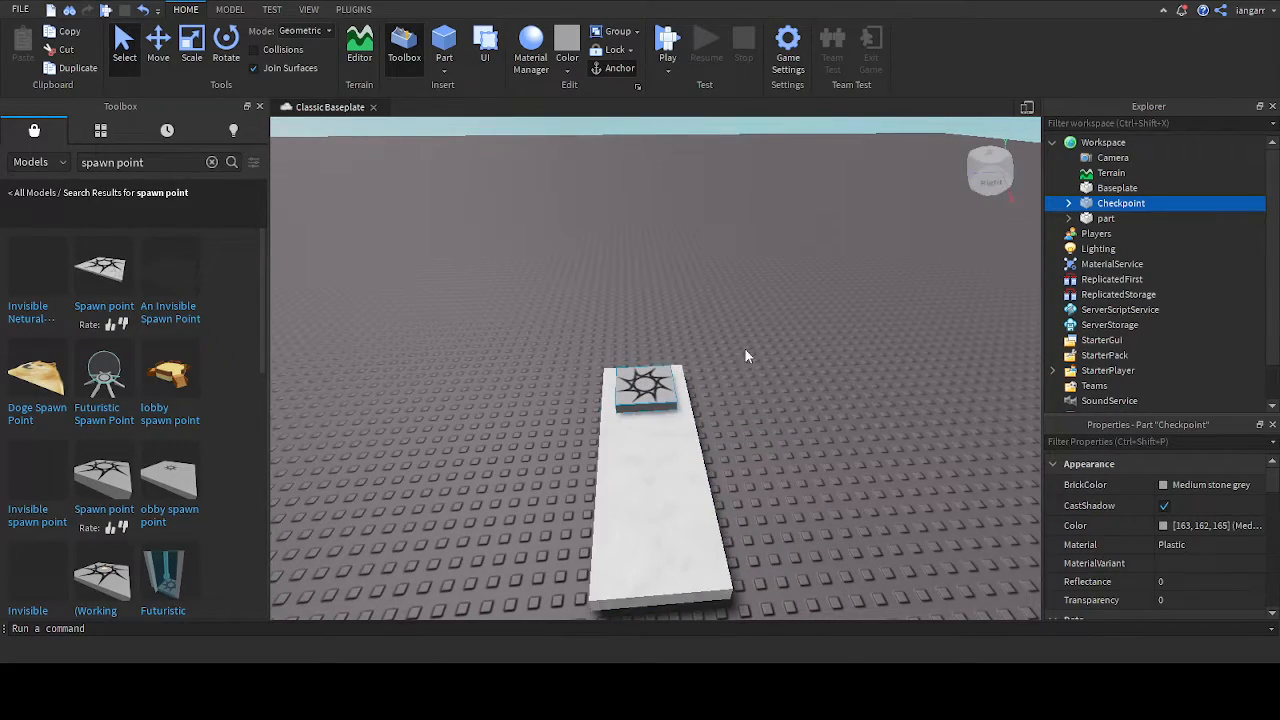
# Step: Place a second spawn point on the opposite end of the white slab
pyautogui.scroll(-3, 745, 349)
pyautogui.moveTo(821, 268); pyautogui.dragTo(821, 268, button='right')
pyautogui.press('d')
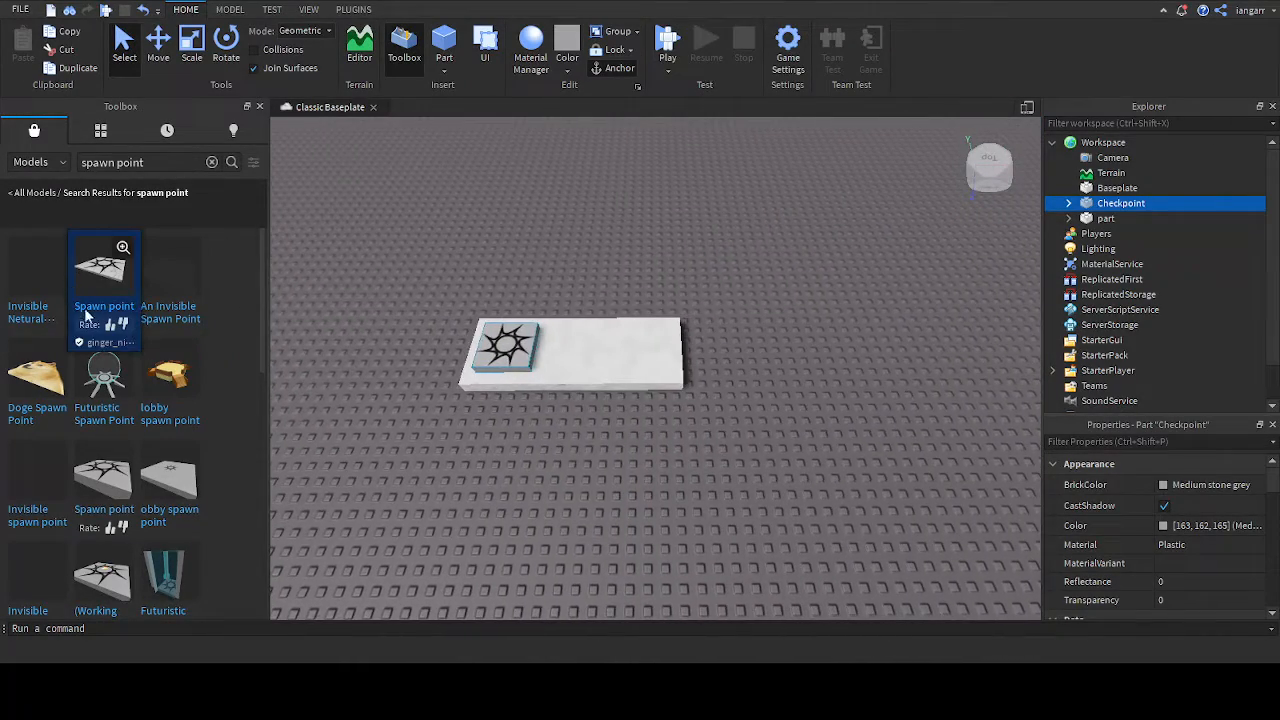
pyautogui.moveTo(172, 486); pyautogui.dragTo(609, 332)
pyautogui.scroll(3, 651, 376)
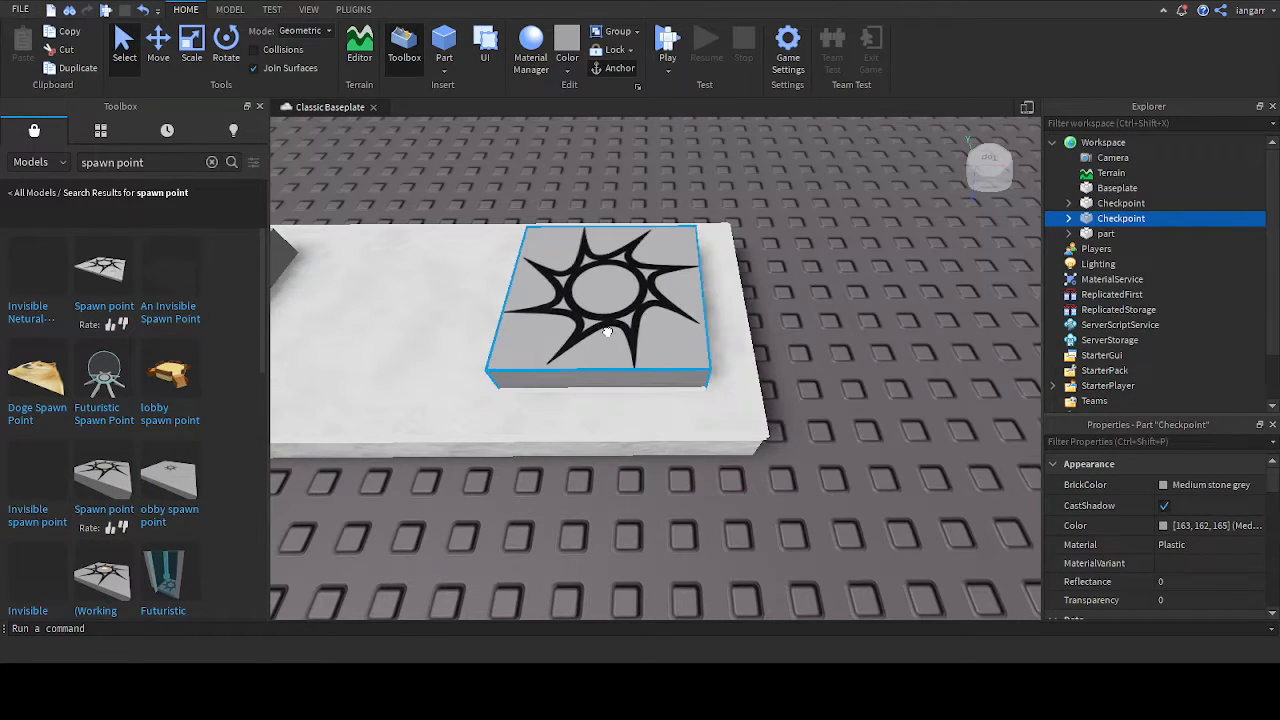
pyautogui.scroll(-3, 683, 340)
pyautogui.scroll(-3, 687, 340)
pyautogui.moveTo(732, 338); pyautogui.dragTo(732, 336, button='right')
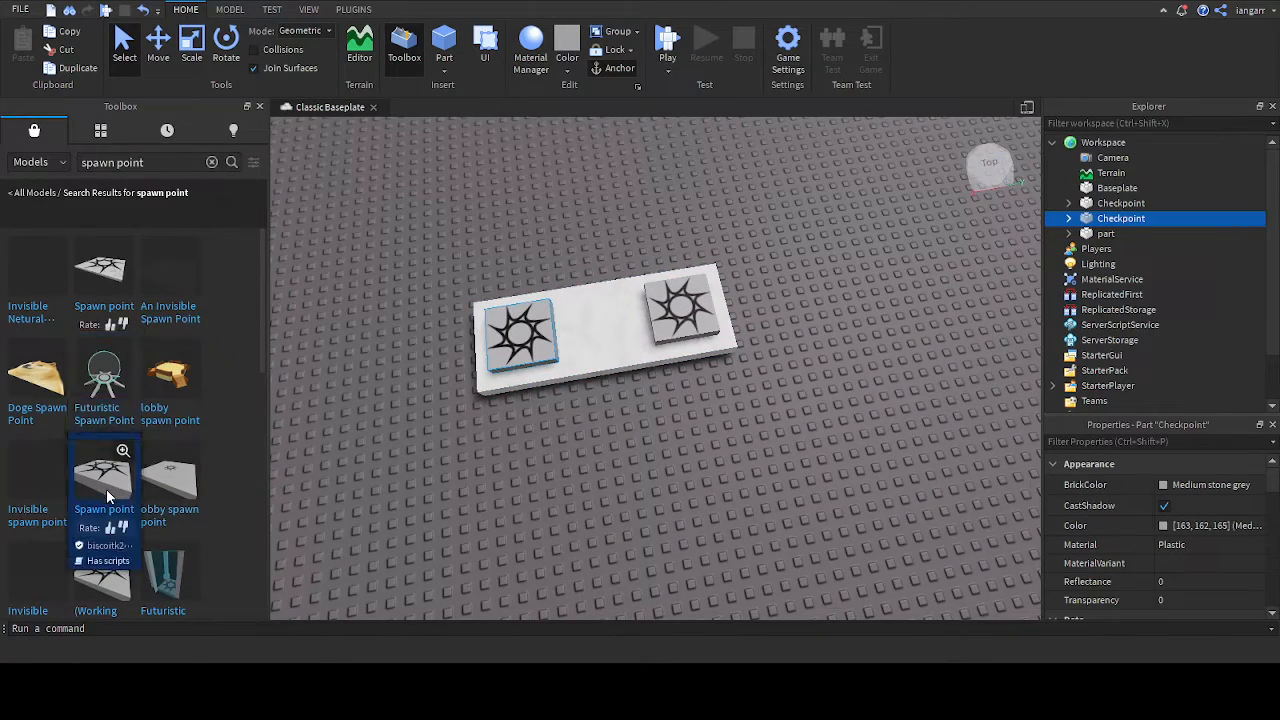
# Step: Insert a third Spawn point, place it on the slab between the other two, and deselect it
pyautogui.click(108, 496)
pyautogui.moveTo(697, 364); pyautogui.dragTo(543, 268)
pyautogui.scroll(-5, 812, 306)
pyautogui.moveTo(812, 306)
pyautogui.mouseDown(button='right')
pyautogui.moveTo(795, 282)
pyautogui.moveTo(794, 312)
pyautogui.mouseUp(button='right')
pyautogui.click(795, 283)
pyautogui.scroll(3, 795, 286)
pyautogui.press('a')
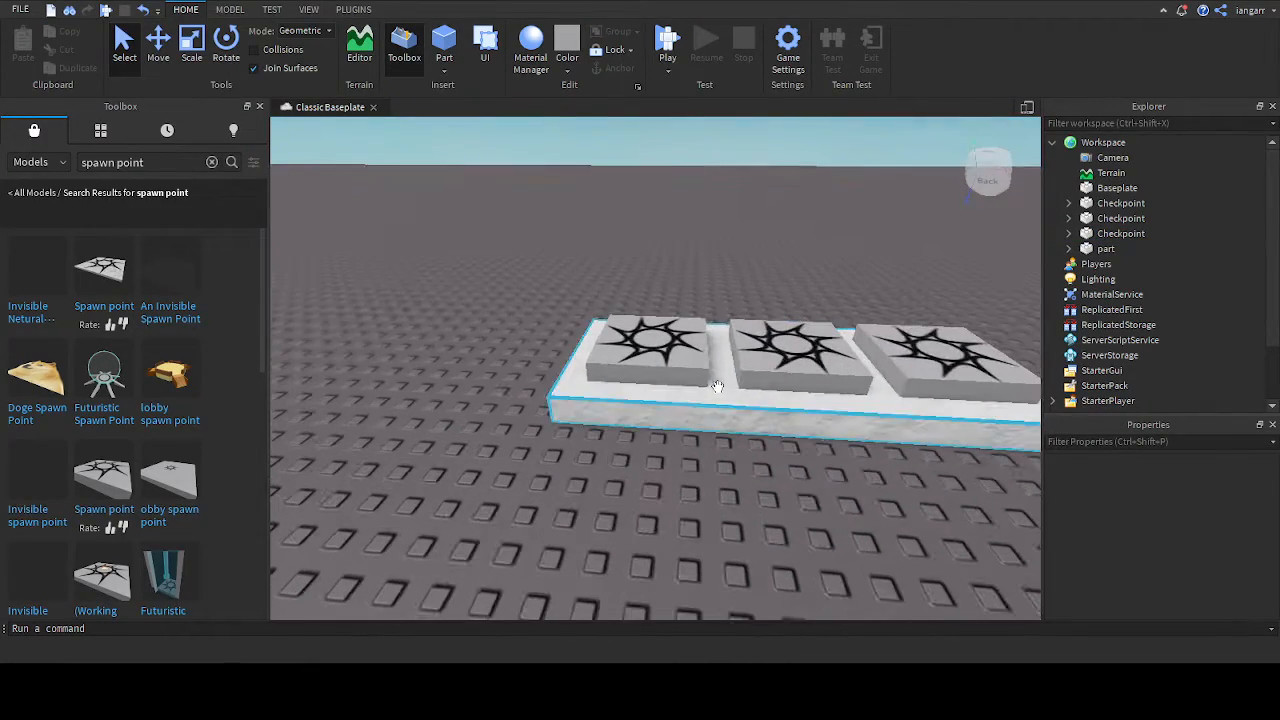
pyautogui.press('d')
pyautogui.scroll(-4, 780, 330)
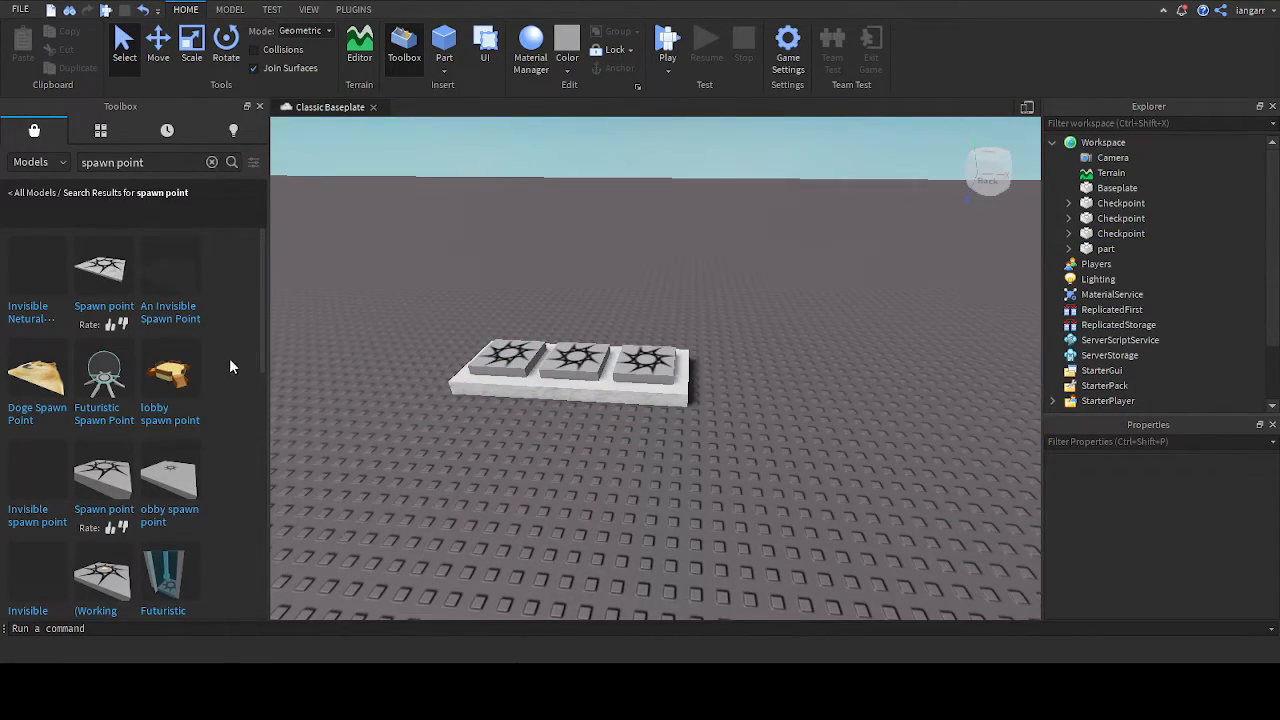
pyautogui.scroll(-5, 229, 358)
pyautogui.scroll(4, 33, 478)
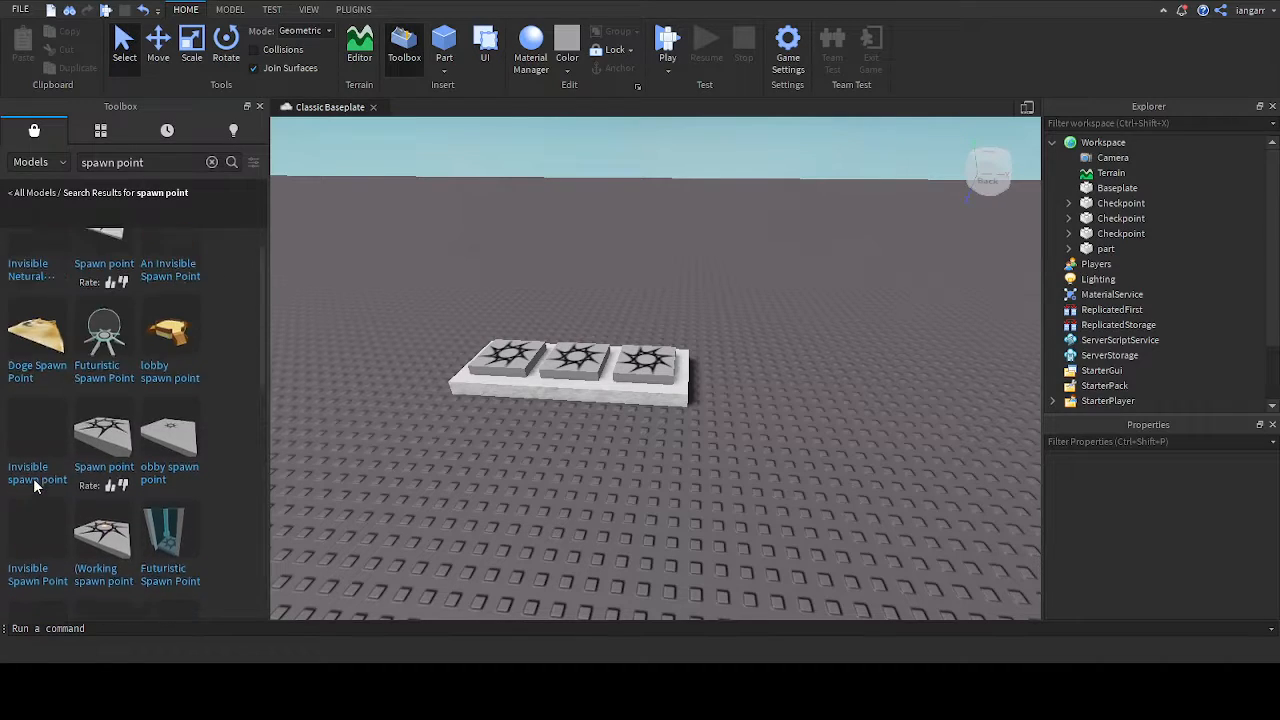
pyautogui.scroll(1, 33, 478)
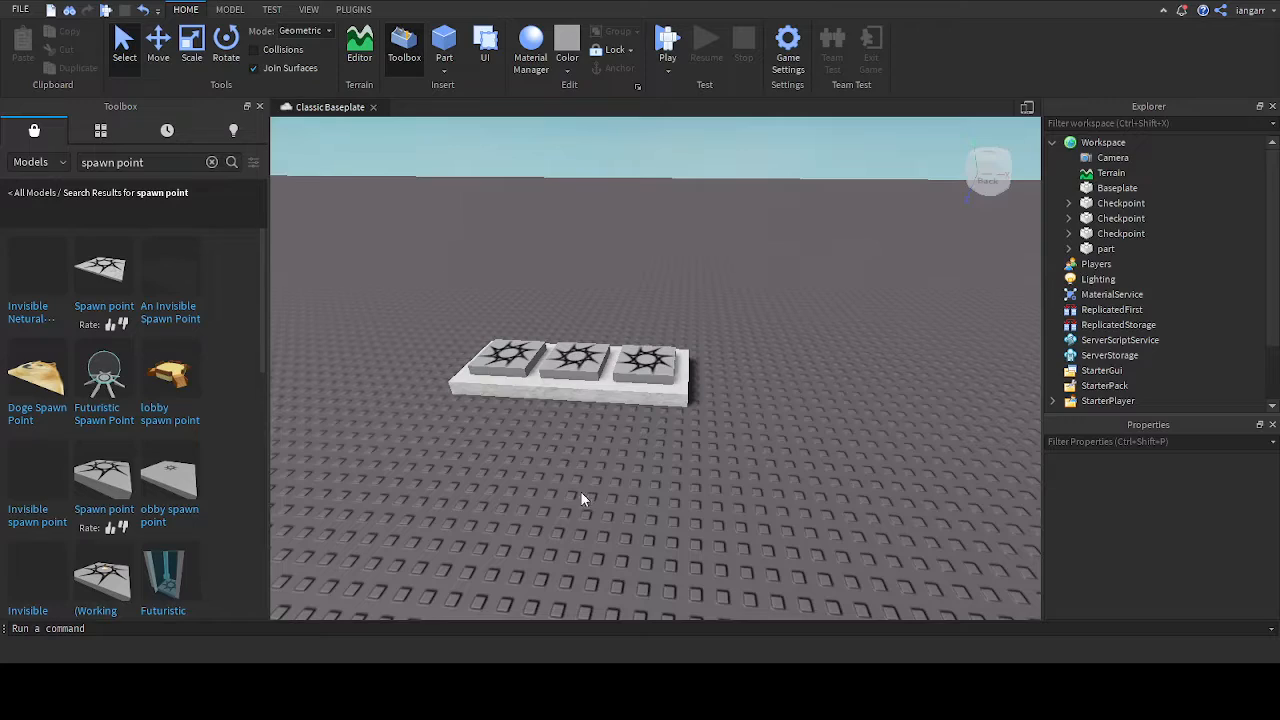
pyautogui.moveTo(581, 492); pyautogui.dragTo(523, 496, button='right')
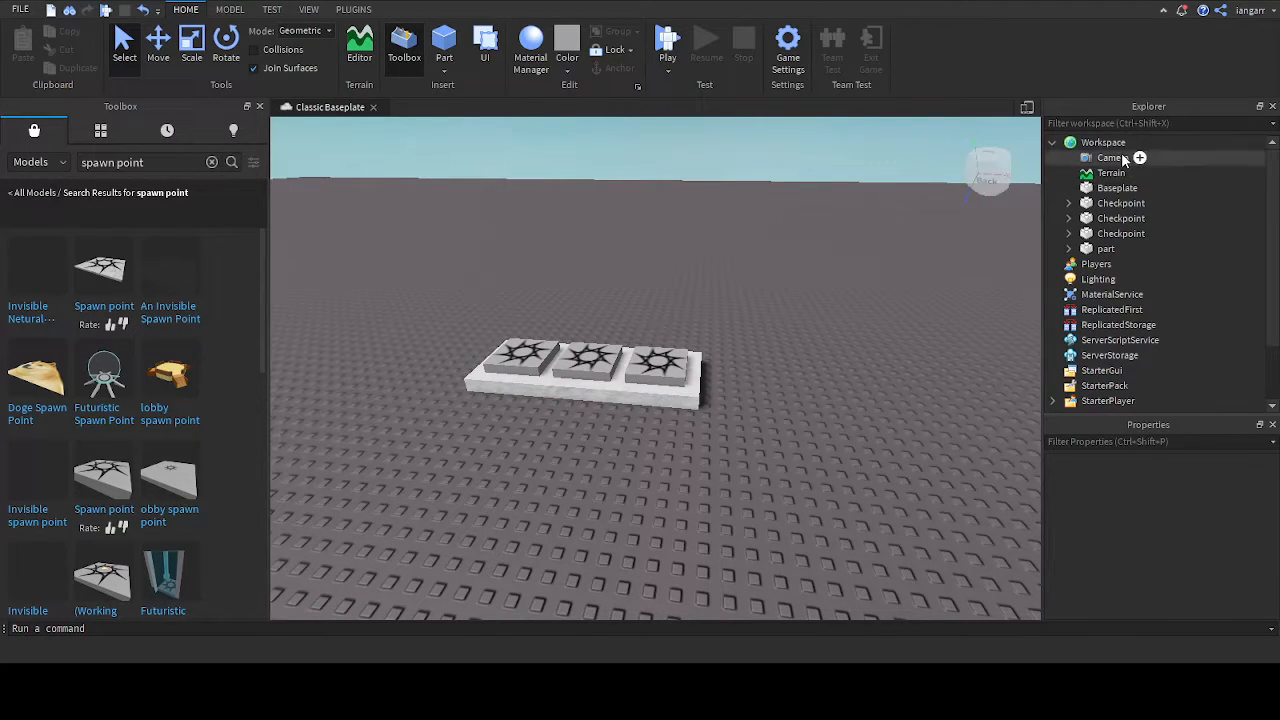
pyautogui.moveTo(904, 197); pyautogui.dragTo(831, 203, button='right')
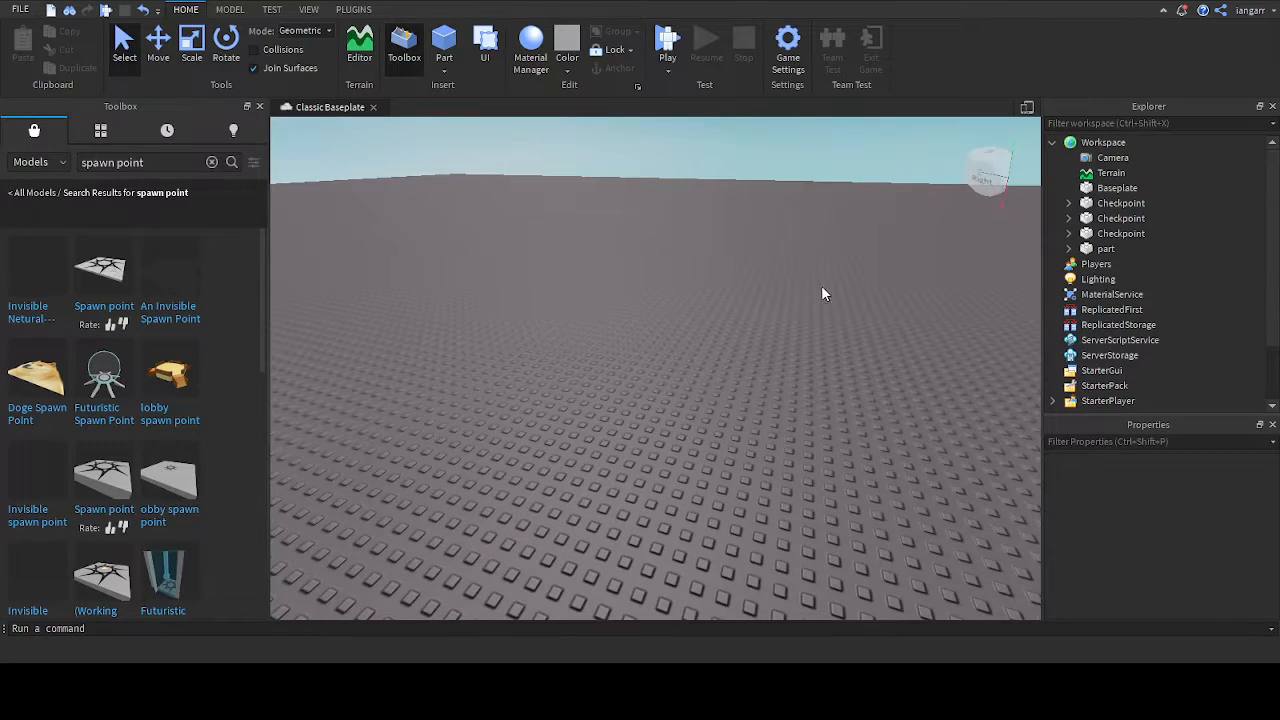
pyautogui.moveTo(822, 287); pyautogui.dragTo(785, 330, button='right')
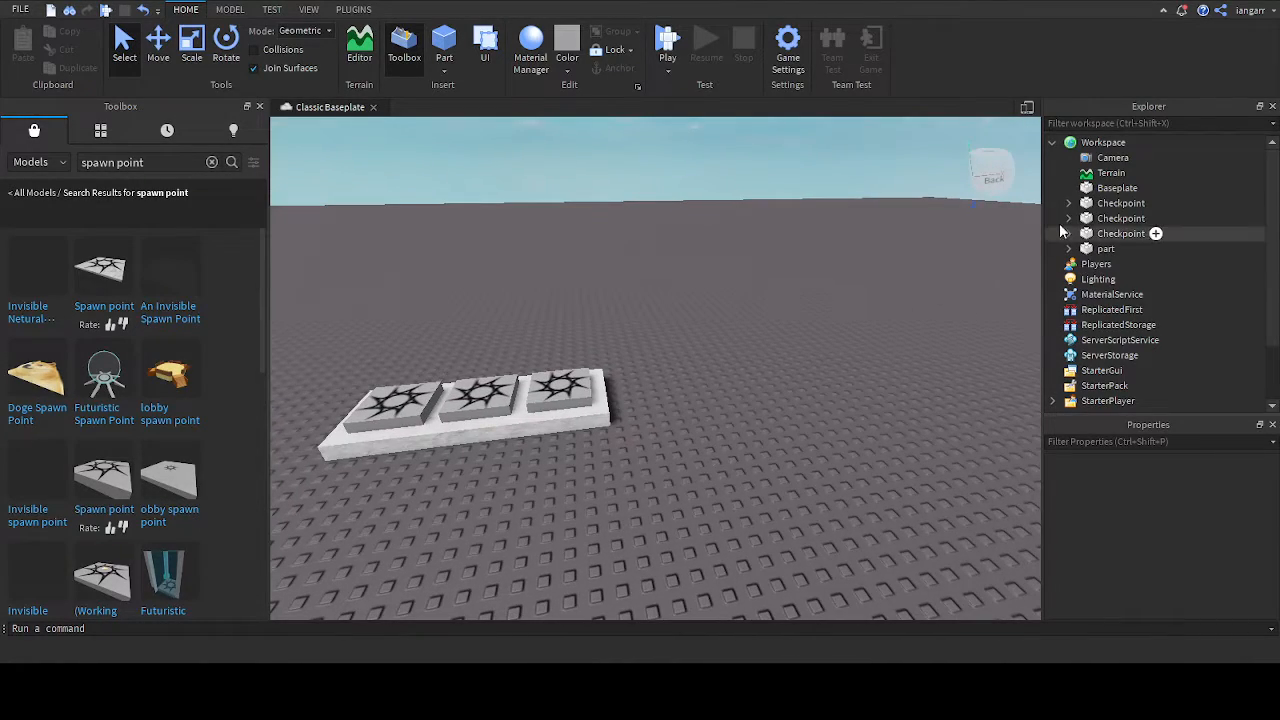
# Step: Set the Baseplate's BrickColor to Hot pink
pyautogui.click(1103, 193)
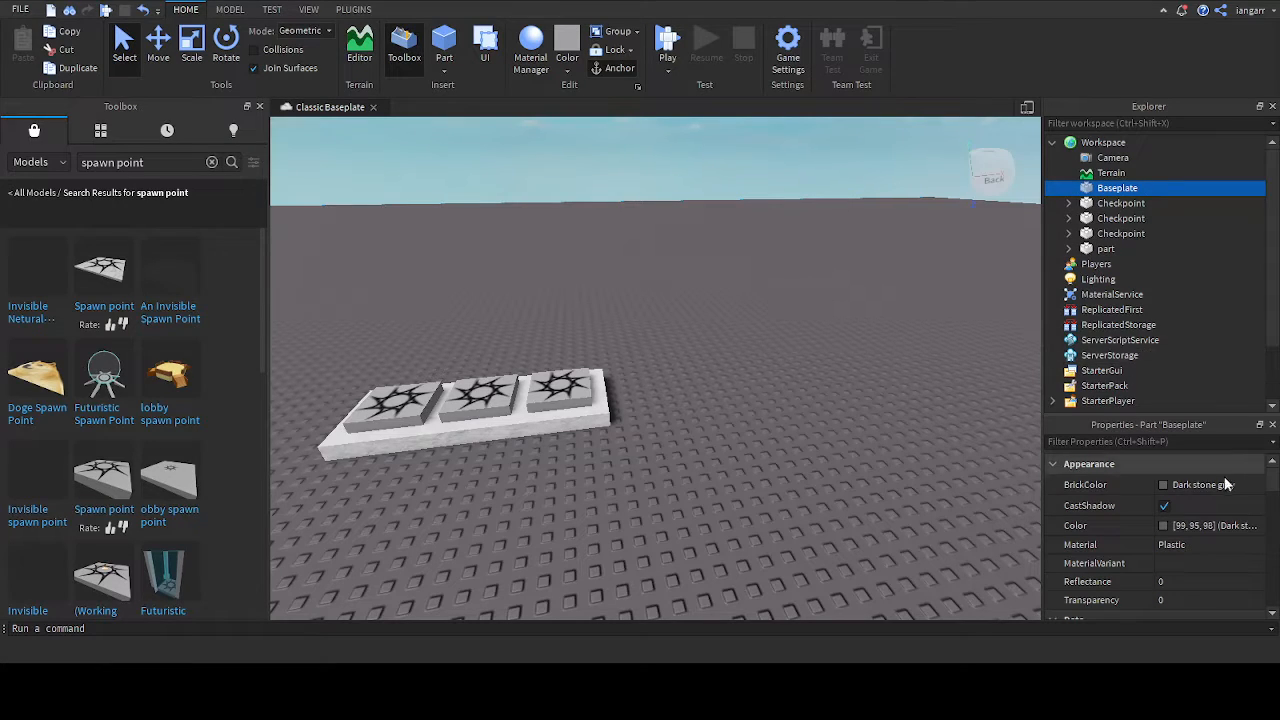
pyautogui.click(1169, 488)
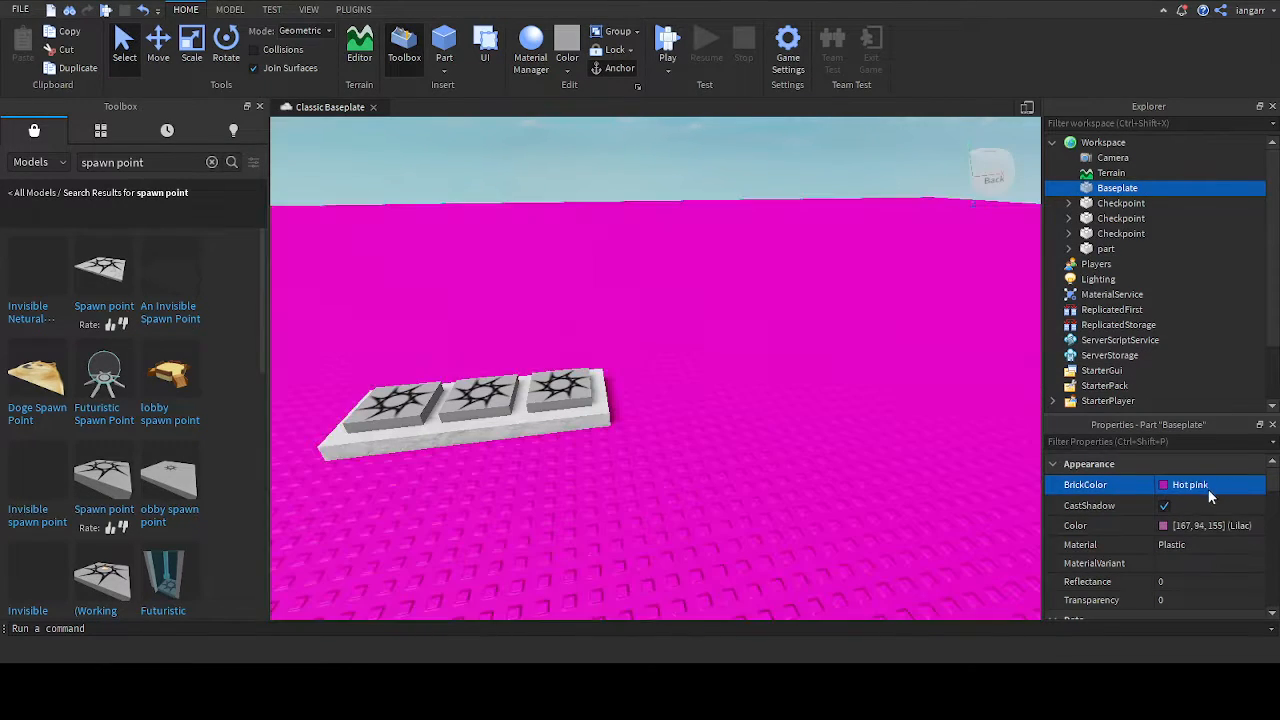
pyautogui.click(1212, 496)
pyautogui.moveTo(904, 424); pyautogui.dragTo(904, 424, button='right')
# Step: Set the Baseplate's material to Limestone
pyautogui.click(1170, 552)
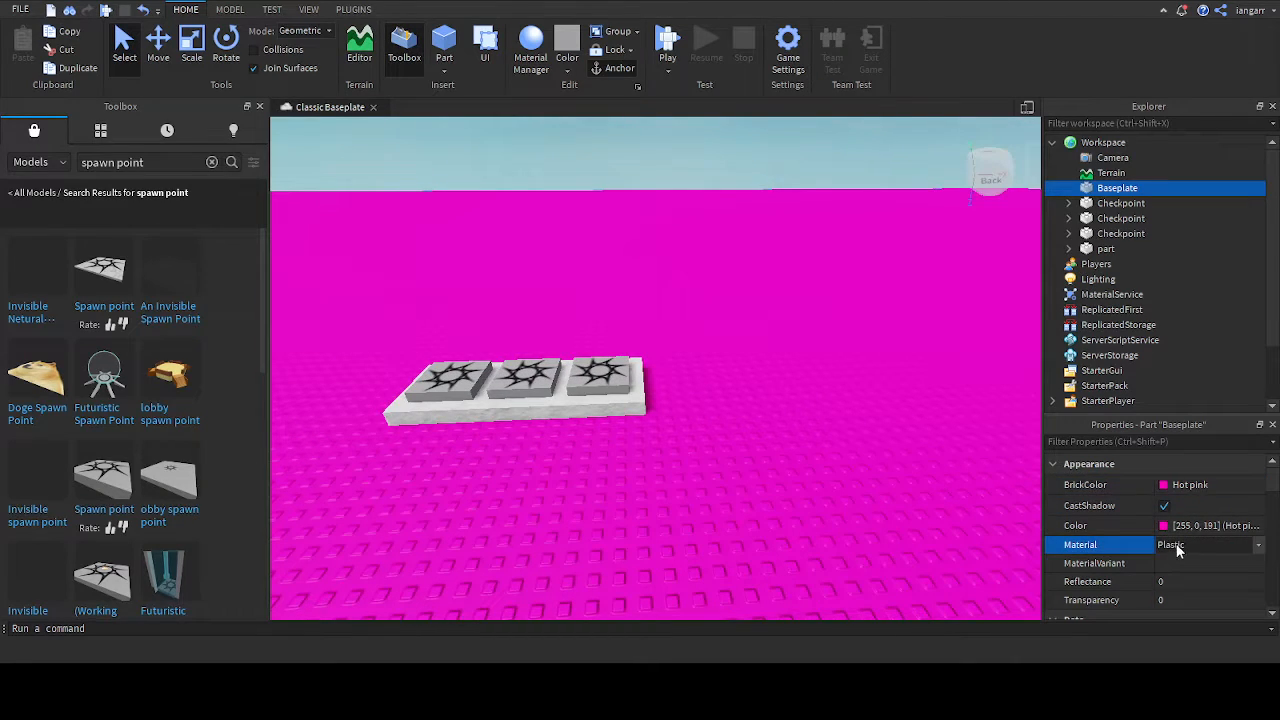
pyautogui.click(1177, 547)
pyautogui.click(1191, 581)
pyautogui.moveTo(911, 527); pyautogui.dragTo(910, 526, button='right')
# Step: Set the Baseplate's BrickColor to Dark orange
pyautogui.click(1184, 485)
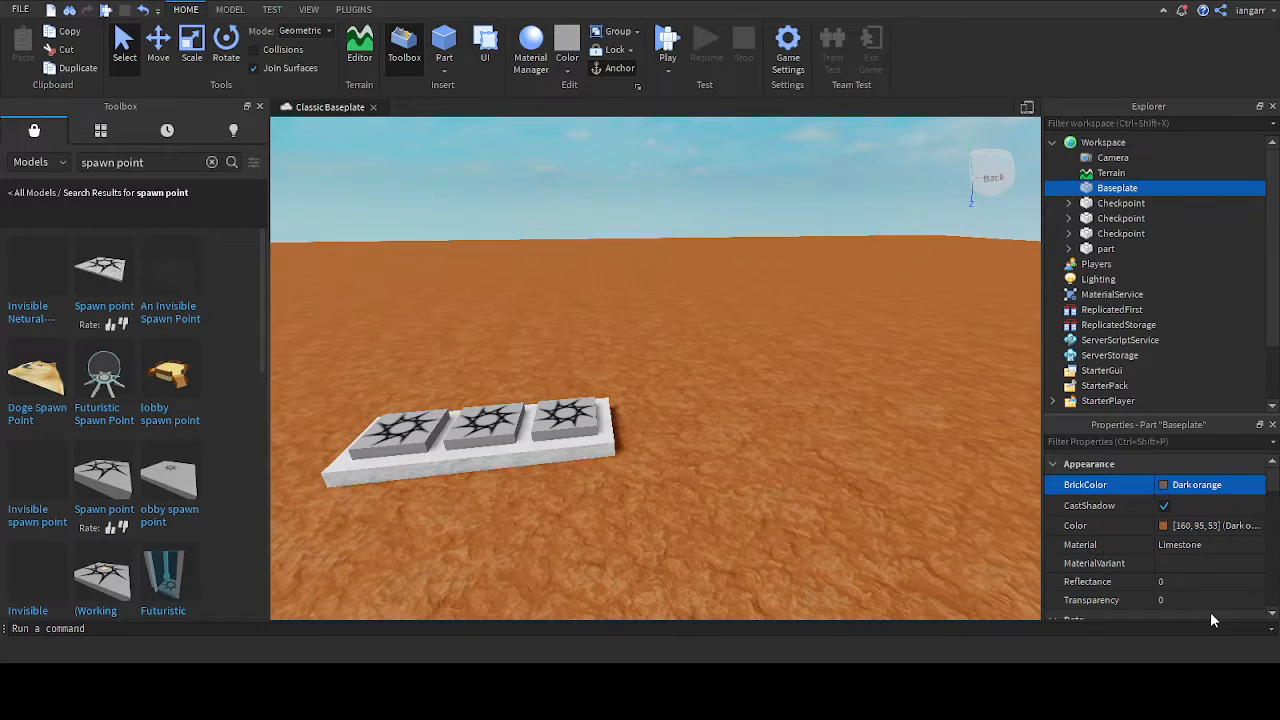
pyautogui.click(1210, 612)
pyautogui.moveTo(786, 483); pyautogui.dragTo(794, 491, button='right')
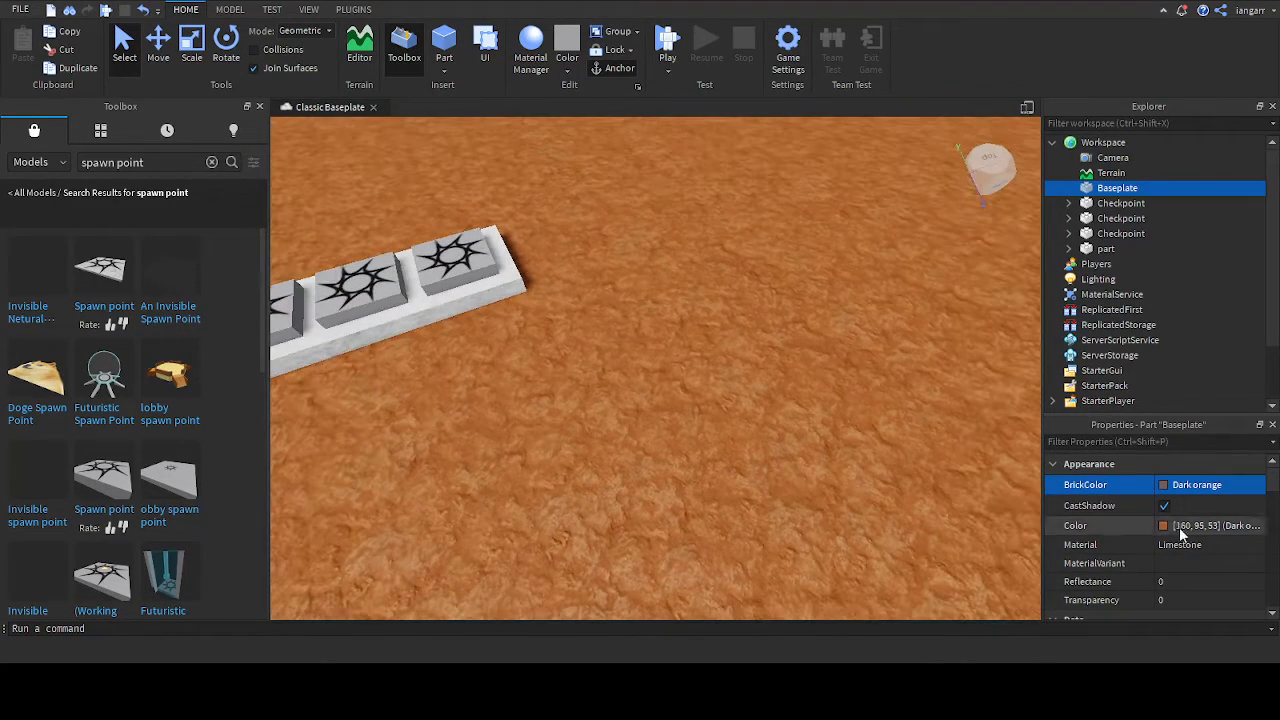
# Step: Set the Baseplate's material to Ice
pyautogui.click(1183, 545)
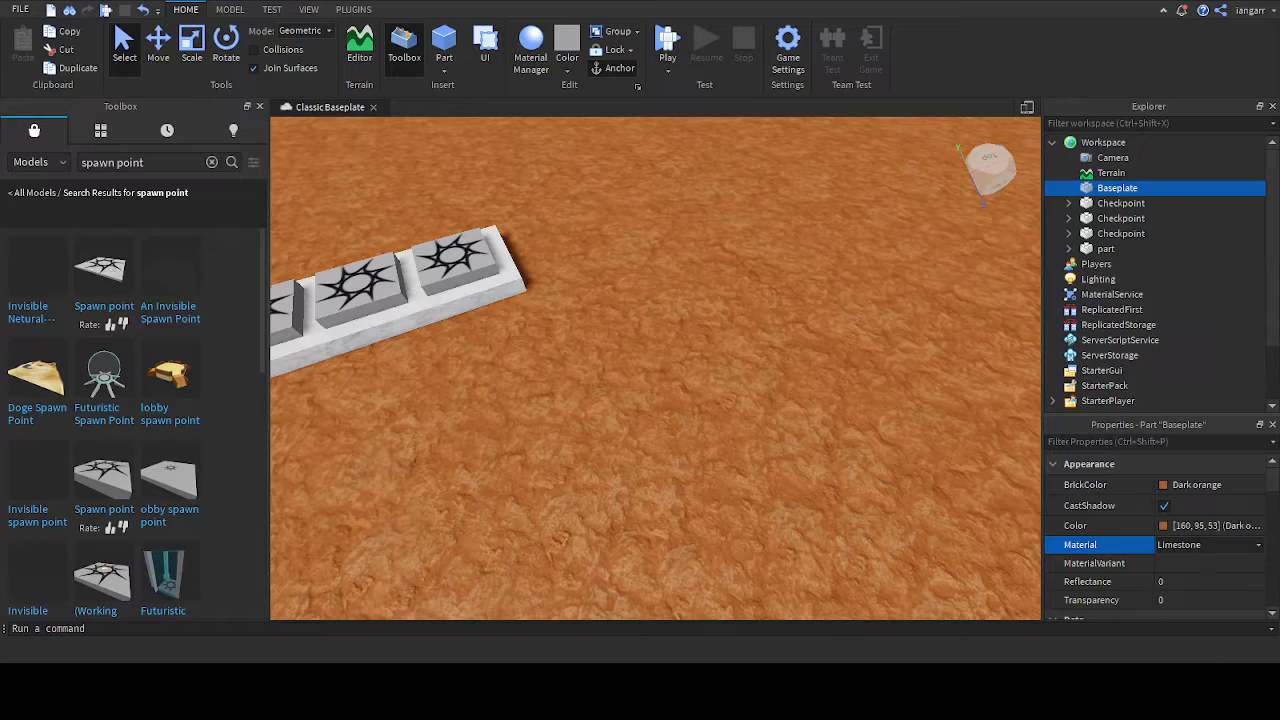
pyautogui.click(1199, 646)
pyautogui.moveTo(692, 468); pyautogui.dragTo(692, 468, button='right')
# Step: Set the Baseplate's material to Fabric and deselect it
pyautogui.click(1195, 542)
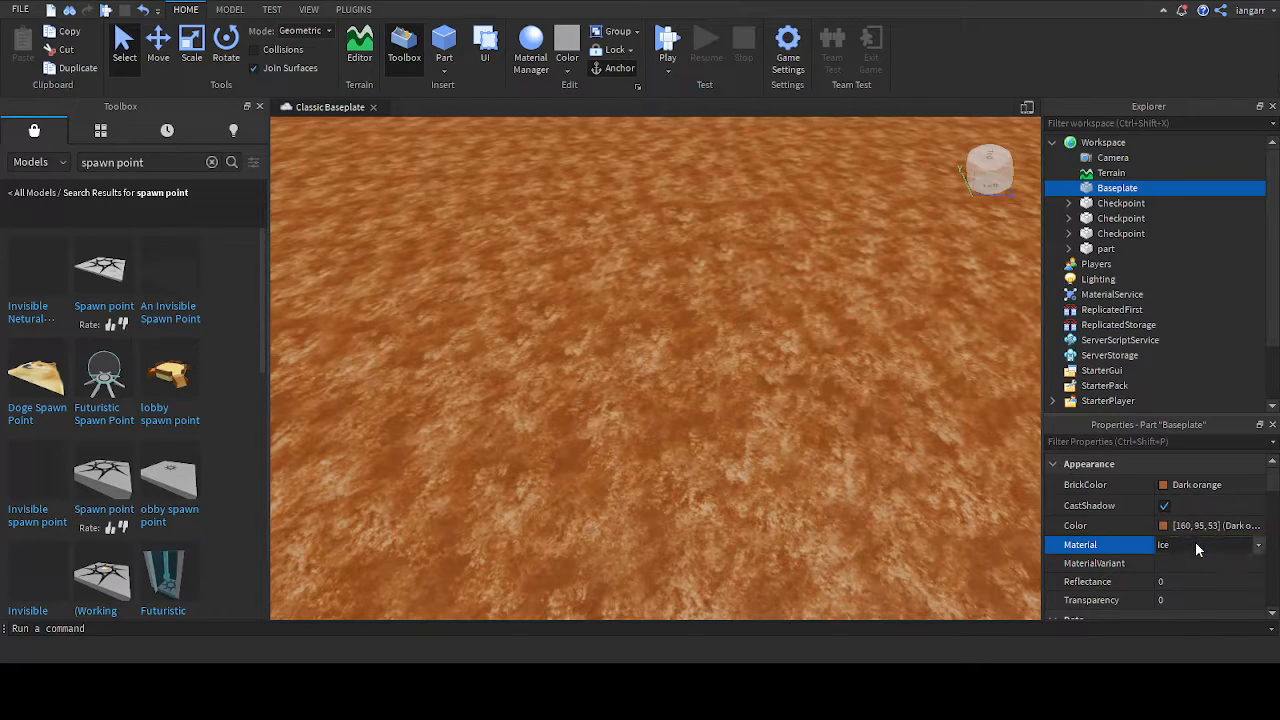
pyautogui.click(1191, 569)
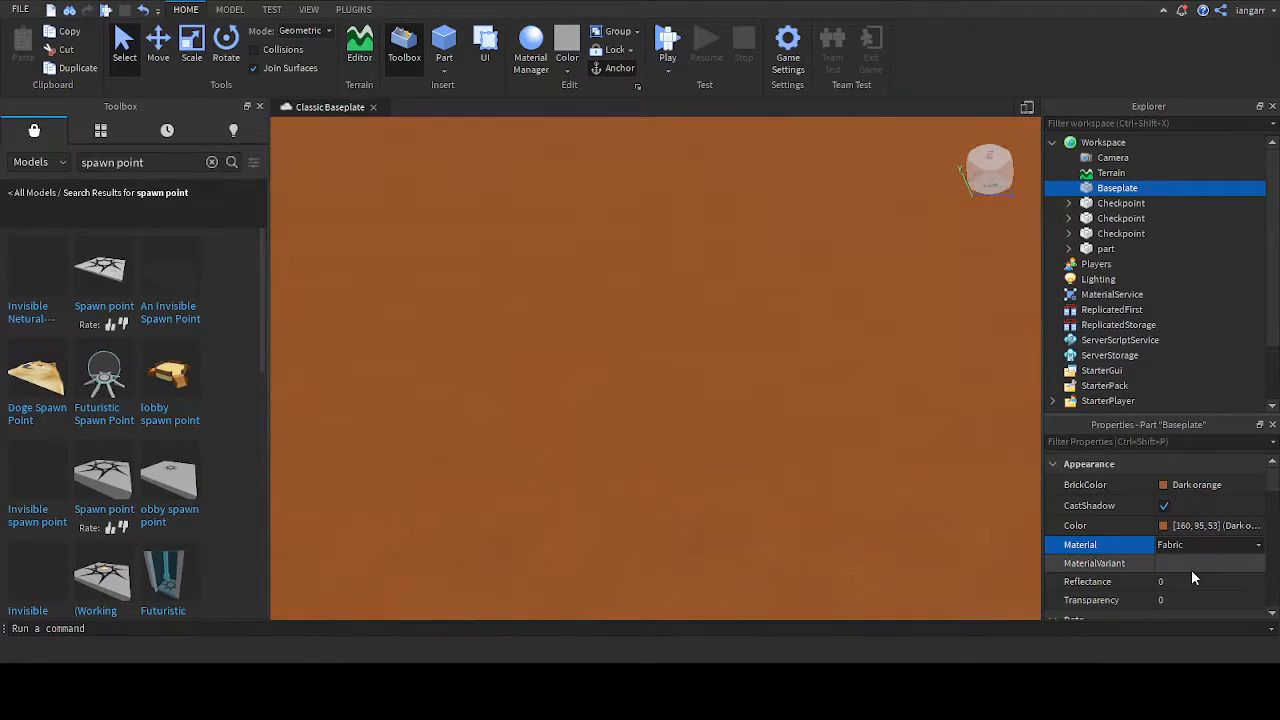
pyautogui.moveTo(540, 465); pyautogui.dragTo(541, 467, button='right')
pyautogui.press('d')
pyautogui.click(666, 265)
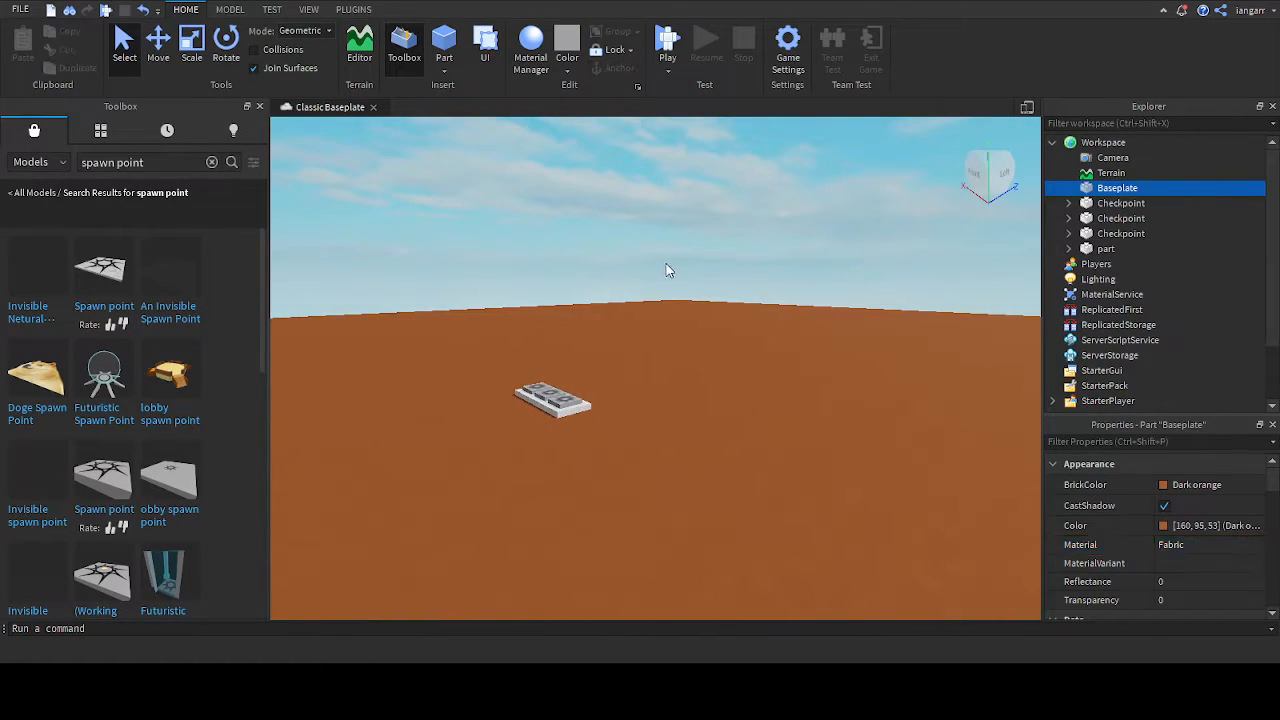
# Step: Fly around the scene to examine the baseplate and the slab with its three spawn points
pyautogui.moveTo(790, 345); pyautogui.dragTo(790, 345, button='right')
pyautogui.press('w')
pyautogui.press('d')
pyautogui.press('a')
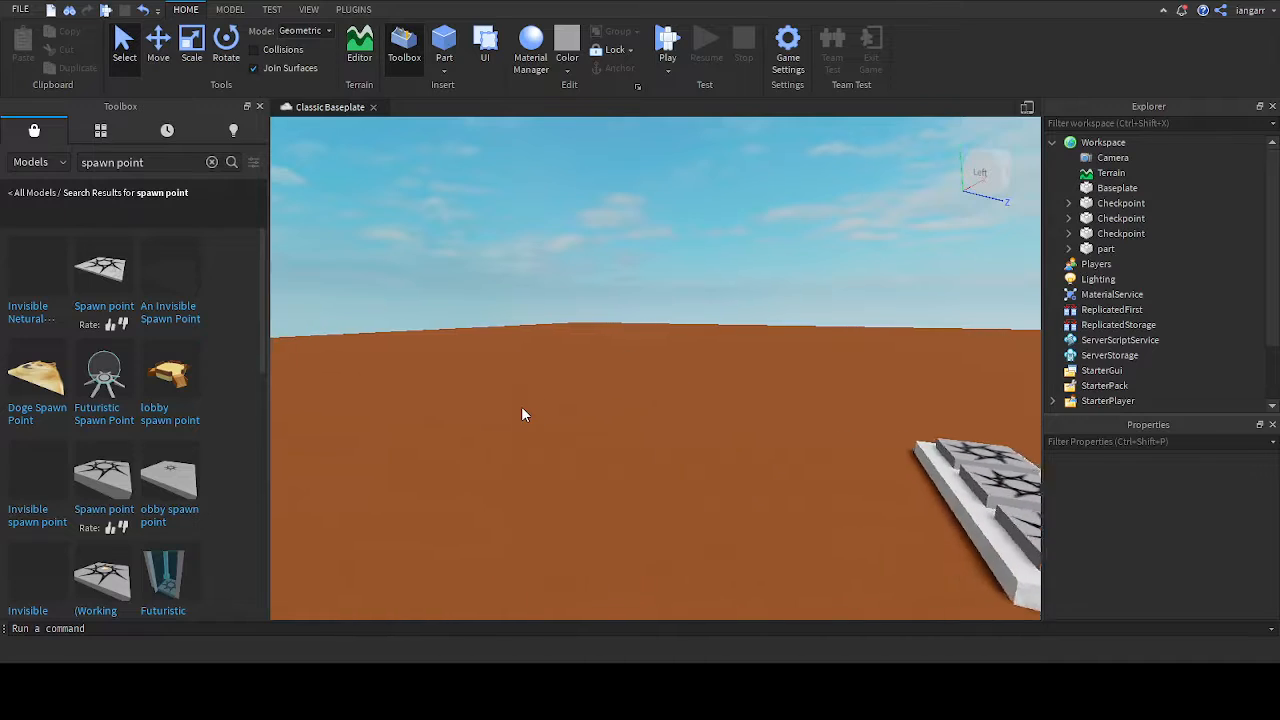
pyautogui.moveTo(636, 440); pyautogui.dragTo(642, 425, button='right')
pyautogui.press('s')
pyautogui.press('d')
pyautogui.press('w')
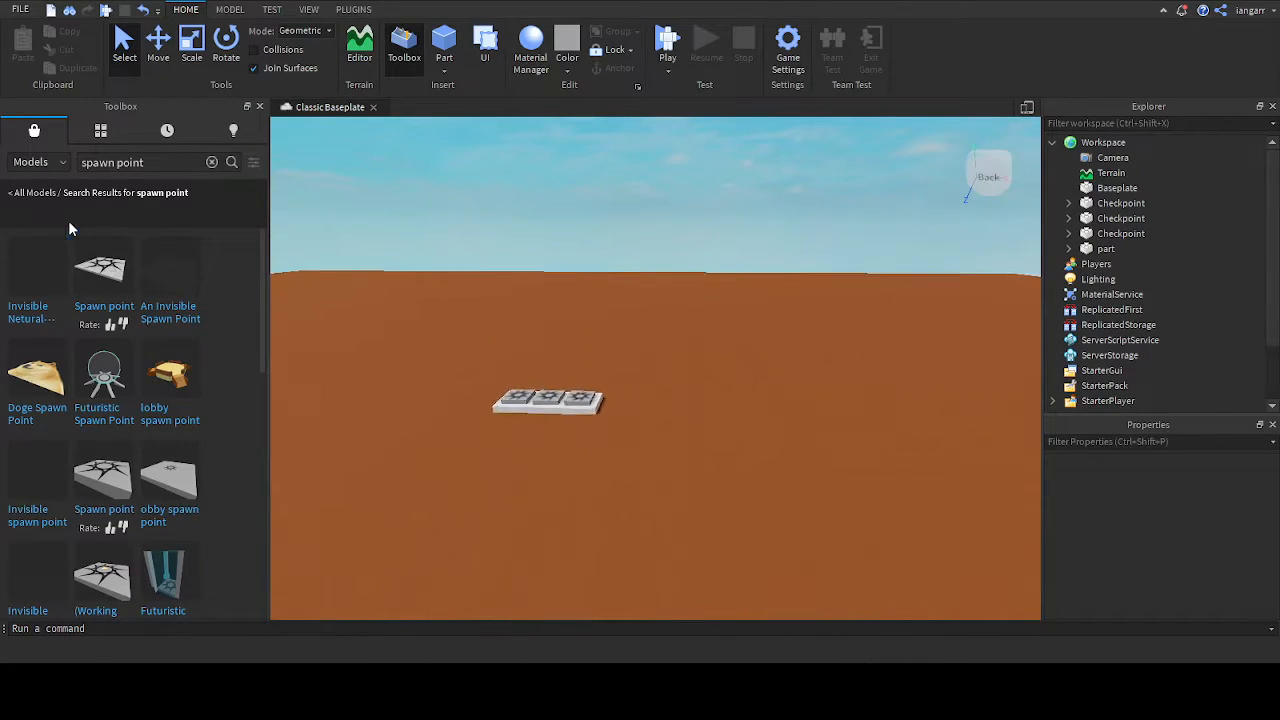
# Step: Set the Baseplate's BrickColor to Sea green, give it a grass material, and deselect it
pyautogui.click(1112, 189)
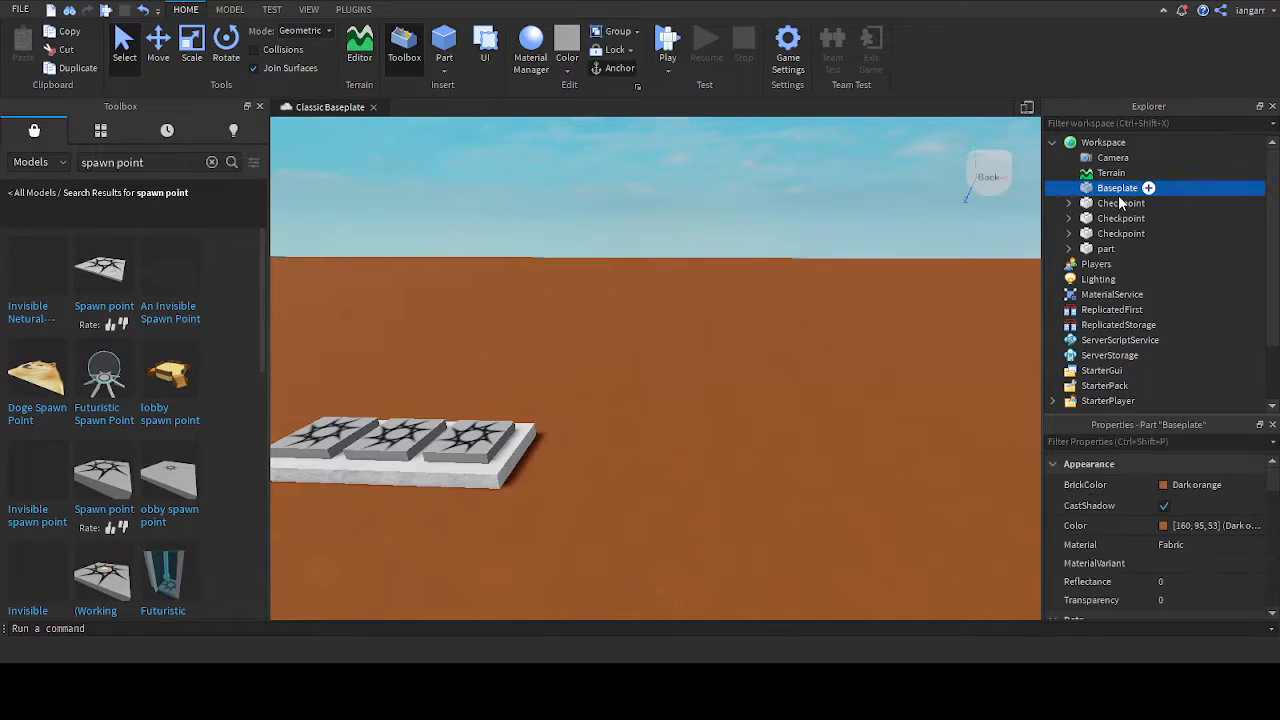
pyautogui.click(1182, 488)
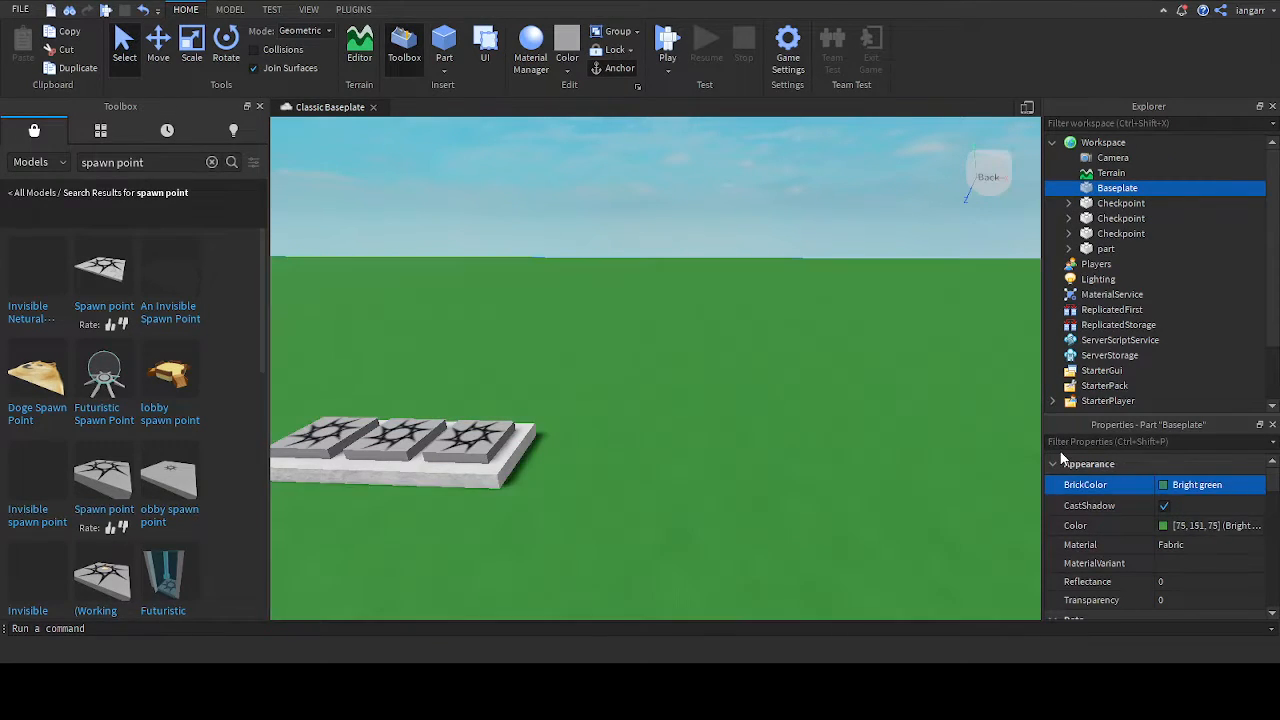
pyautogui.click(1192, 544)
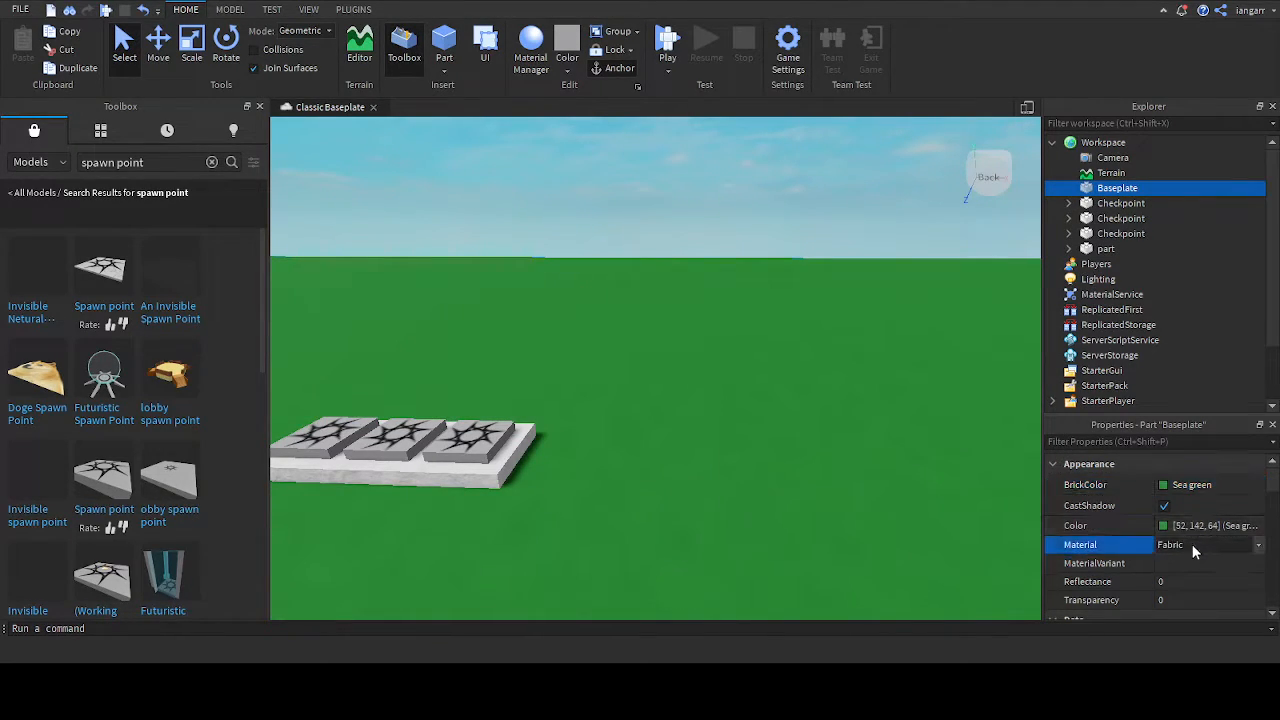
pyautogui.click(1189, 613)
pyautogui.moveTo(865, 494); pyautogui.dragTo(866, 480, button='right')
pyautogui.click(853, 293)
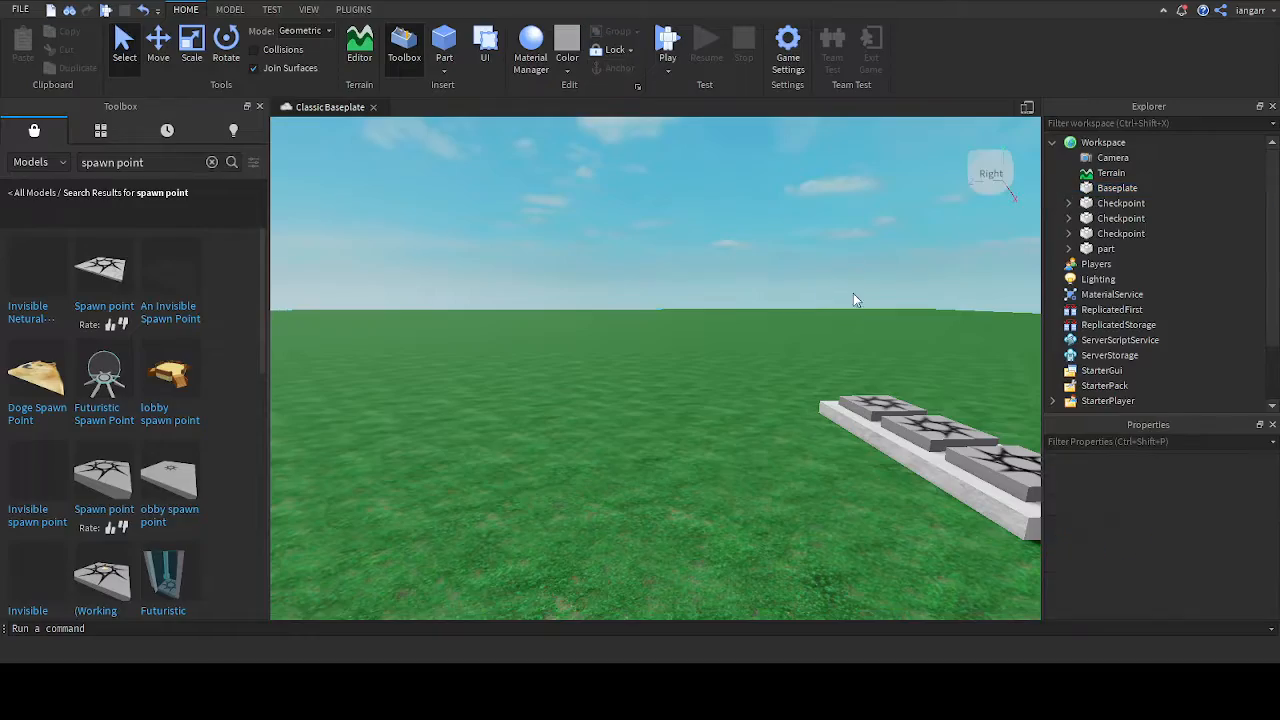
# Step: Examine the grass texture of the baseplate up close and from a distance around the spawn slab
pyautogui.moveTo(860, 350); pyautogui.dragTo(860, 350, button='right')
pyautogui.scroll(3, 860, 350)
pyautogui.scroll(-4, 861, 351)
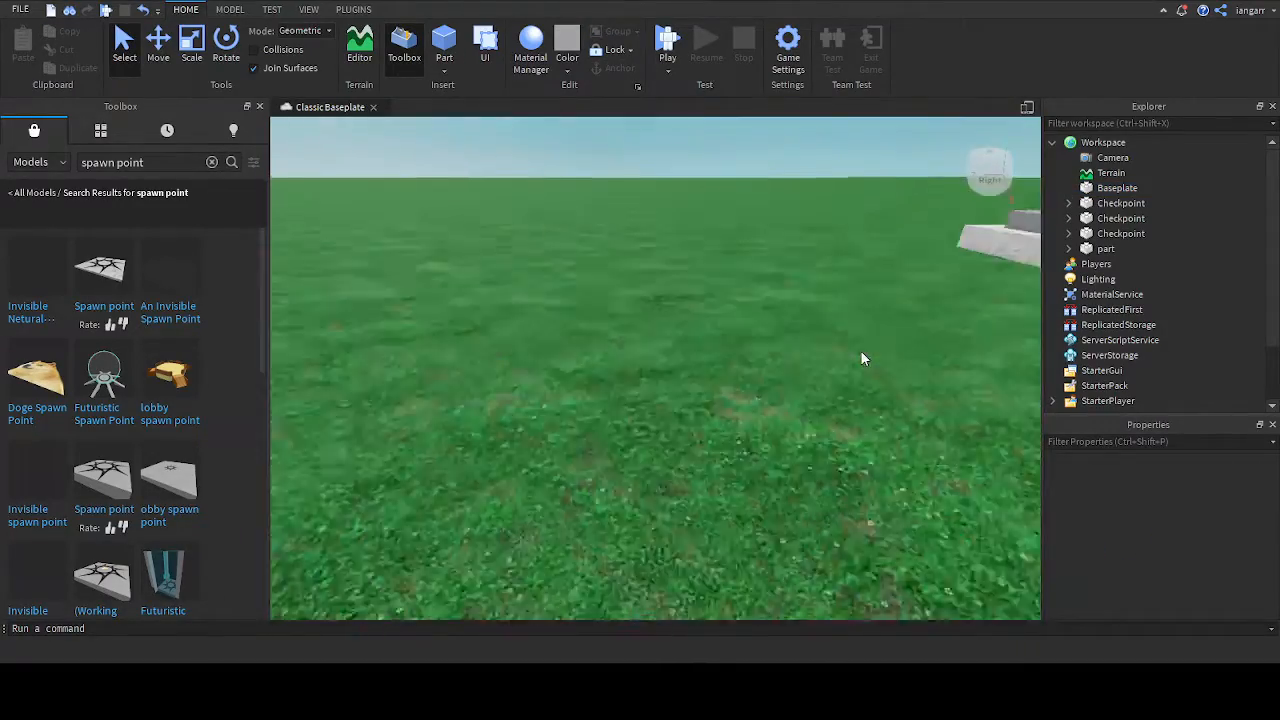
pyautogui.scroll(4, 860, 350)
pyautogui.scroll(-2, 861, 351)
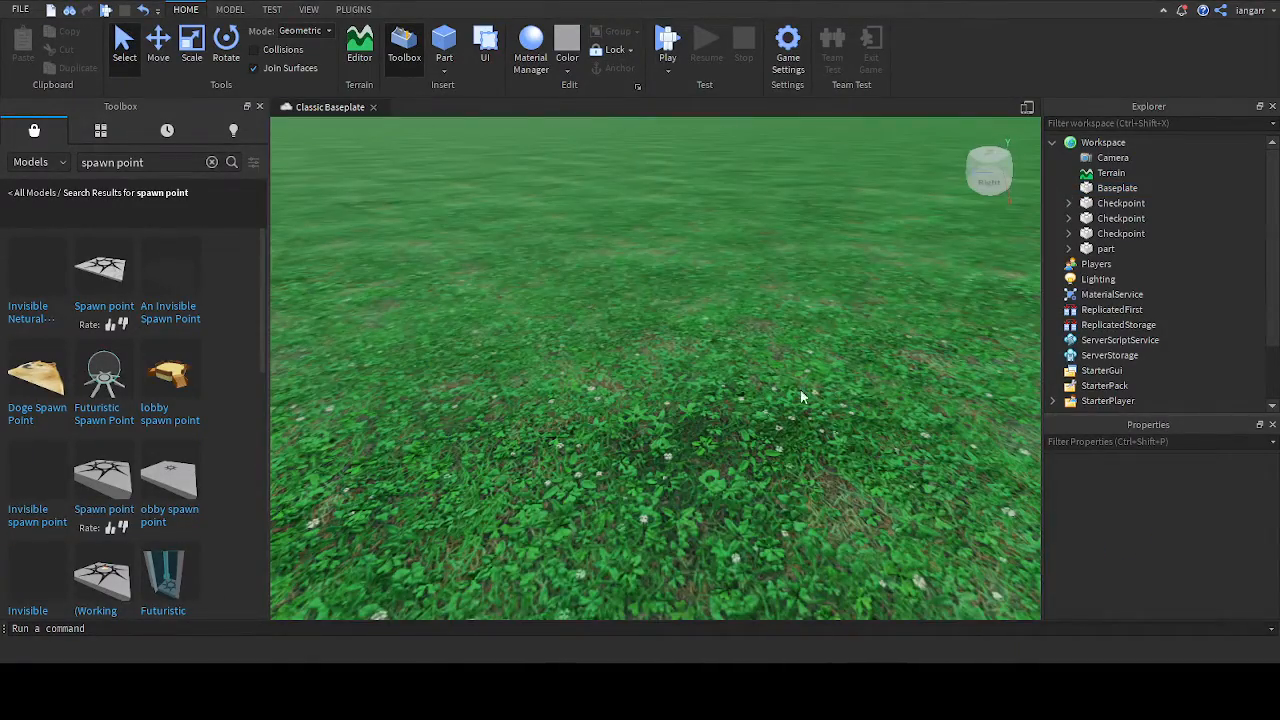
pyautogui.moveTo(932, 406)
pyautogui.mouseDown(button='right')
pyautogui.moveTo(945, 409)
pyautogui.moveTo(933, 408)
pyautogui.mouseUp(button='right')
pyautogui.scroll(-5, 933, 408)
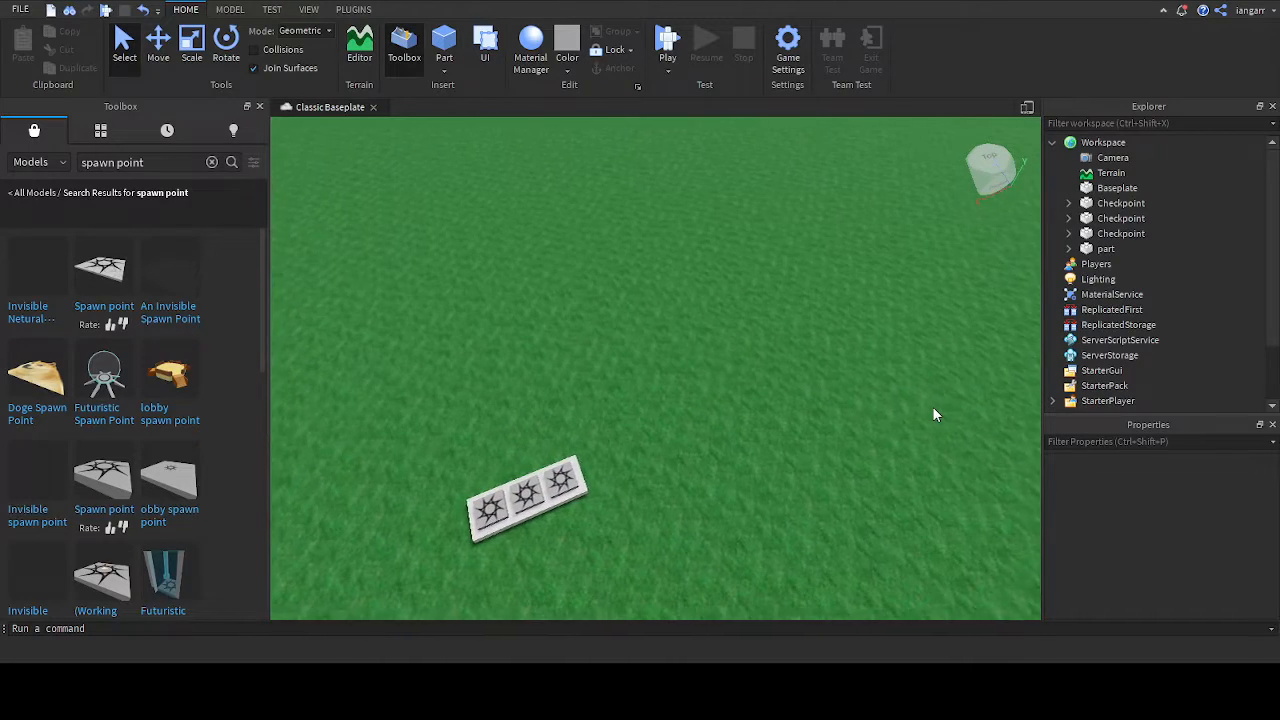
pyautogui.press('a')
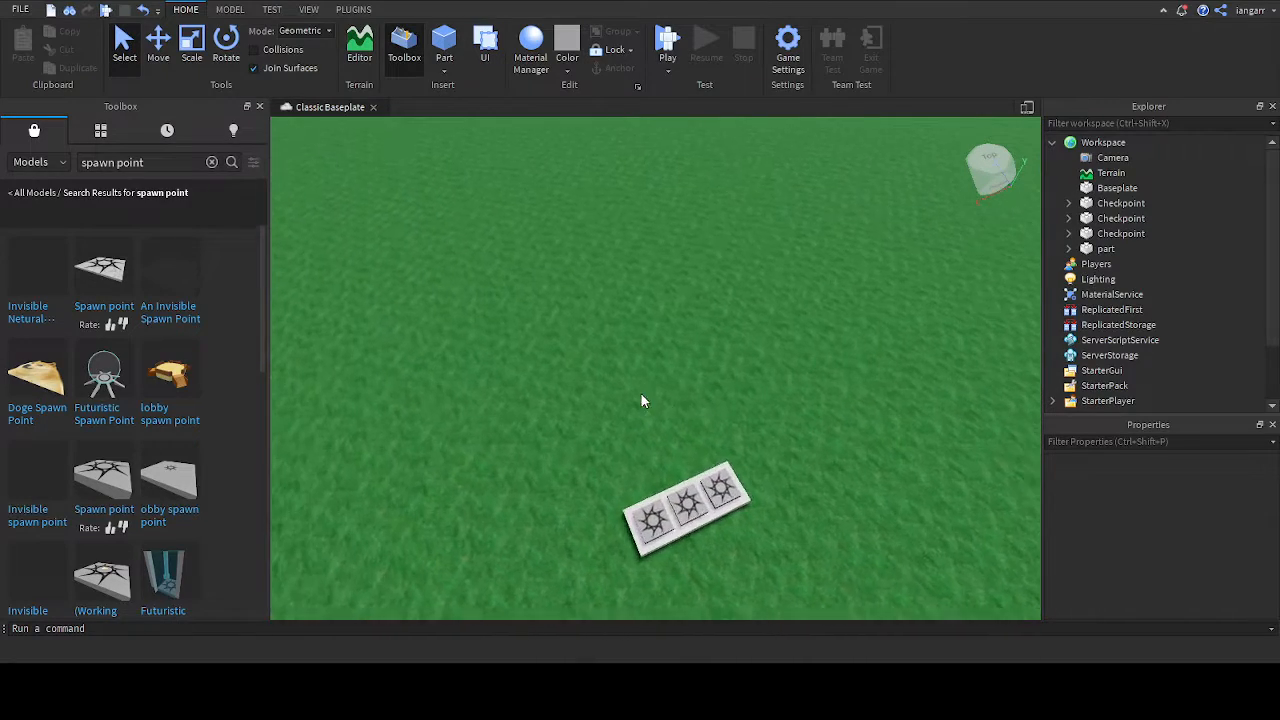
pyautogui.press('s')
pyautogui.moveTo(640, 392); pyautogui.dragTo(657, 374, button='right')
# Step: Search the Toolbox models for "trees" and insert the Pine Tree into the scene
pyautogui.click(190, 164)
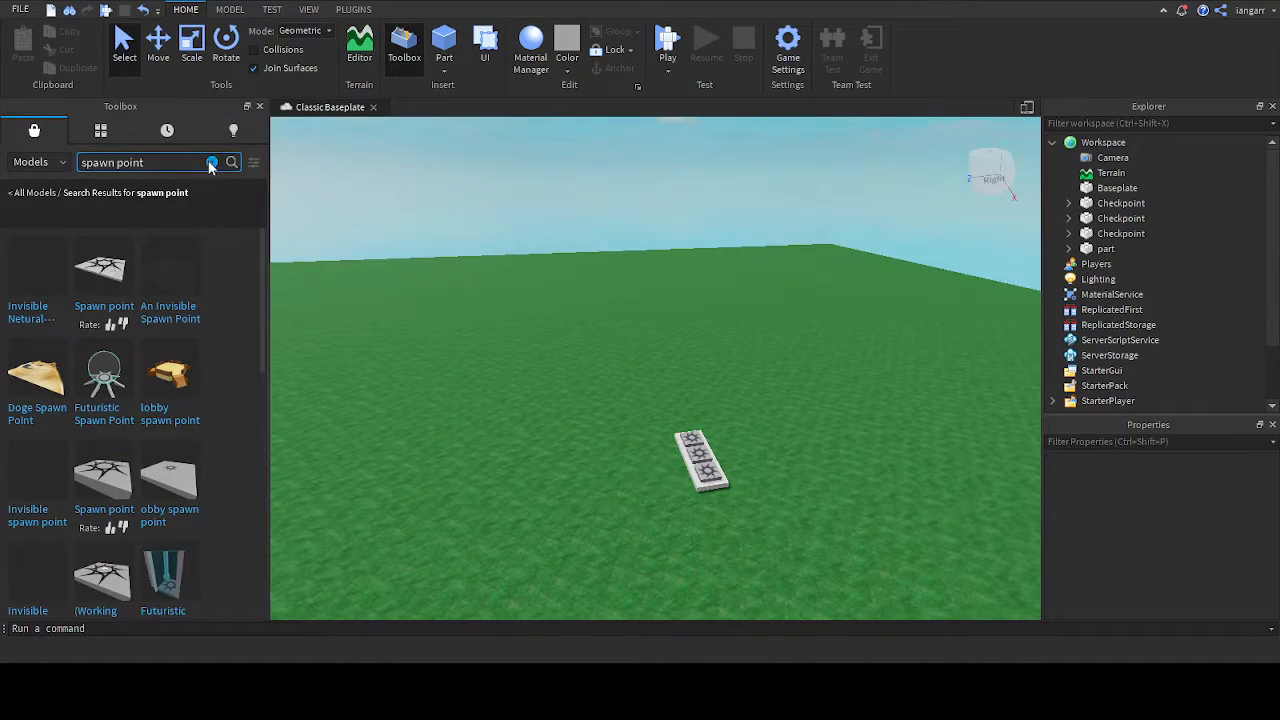
pyautogui.click(211, 163)
pyautogui.write('tre')
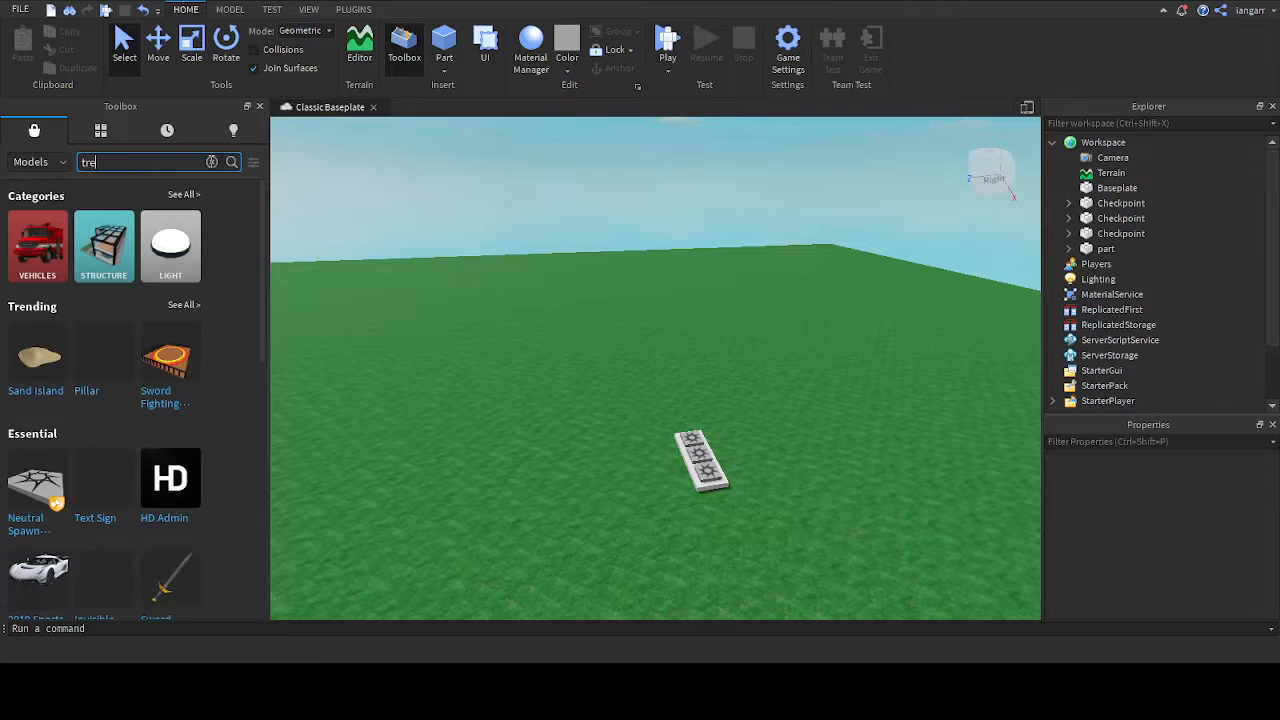
pyautogui.write('es')
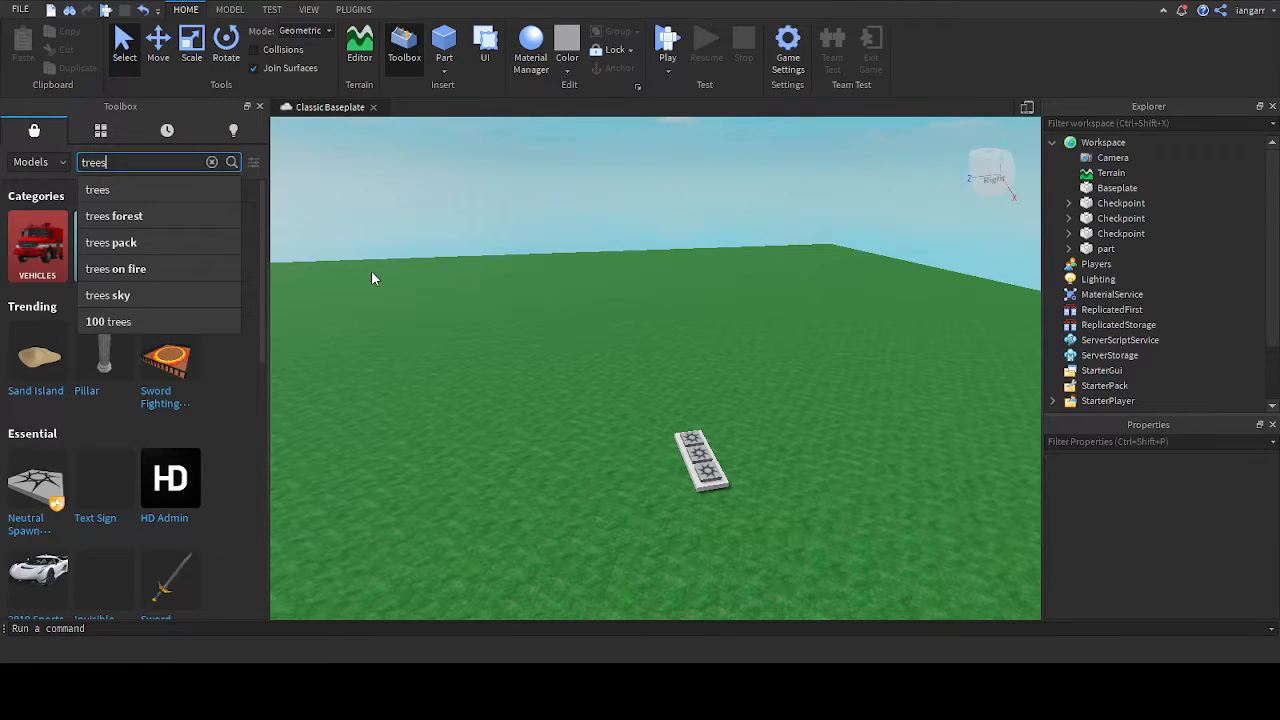
pyautogui.press('Return')
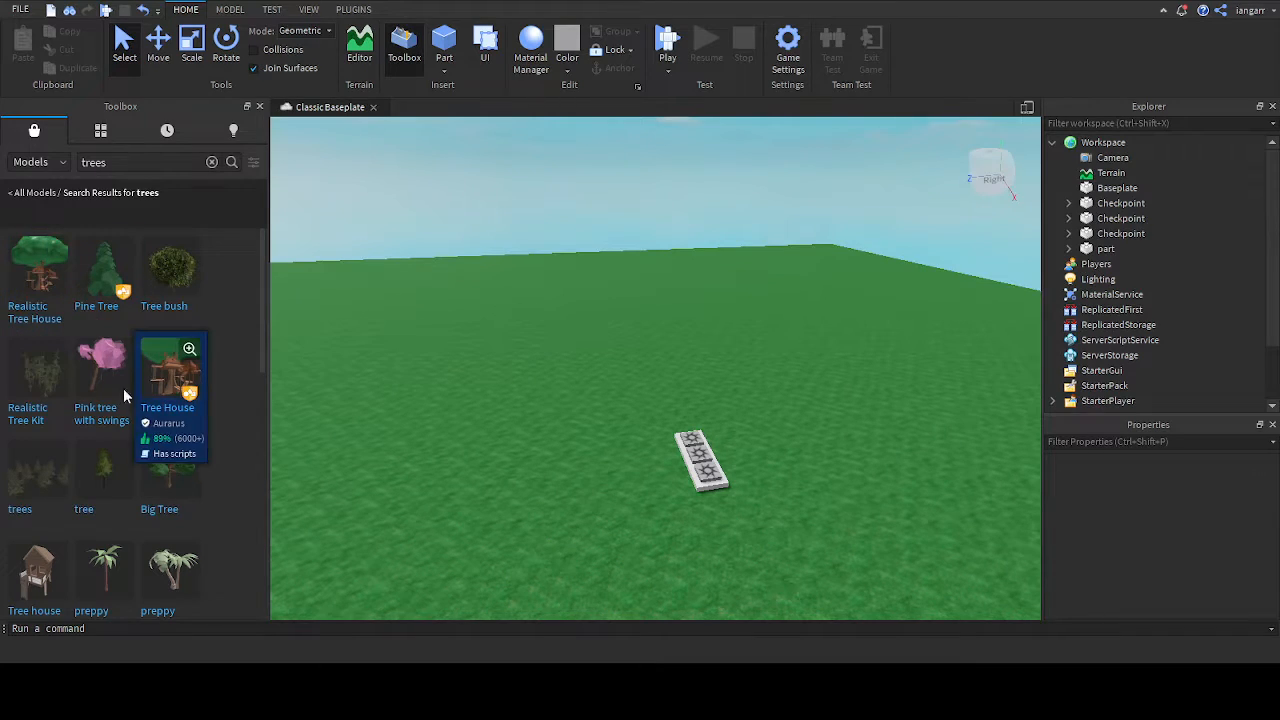
pyautogui.click(105, 283)
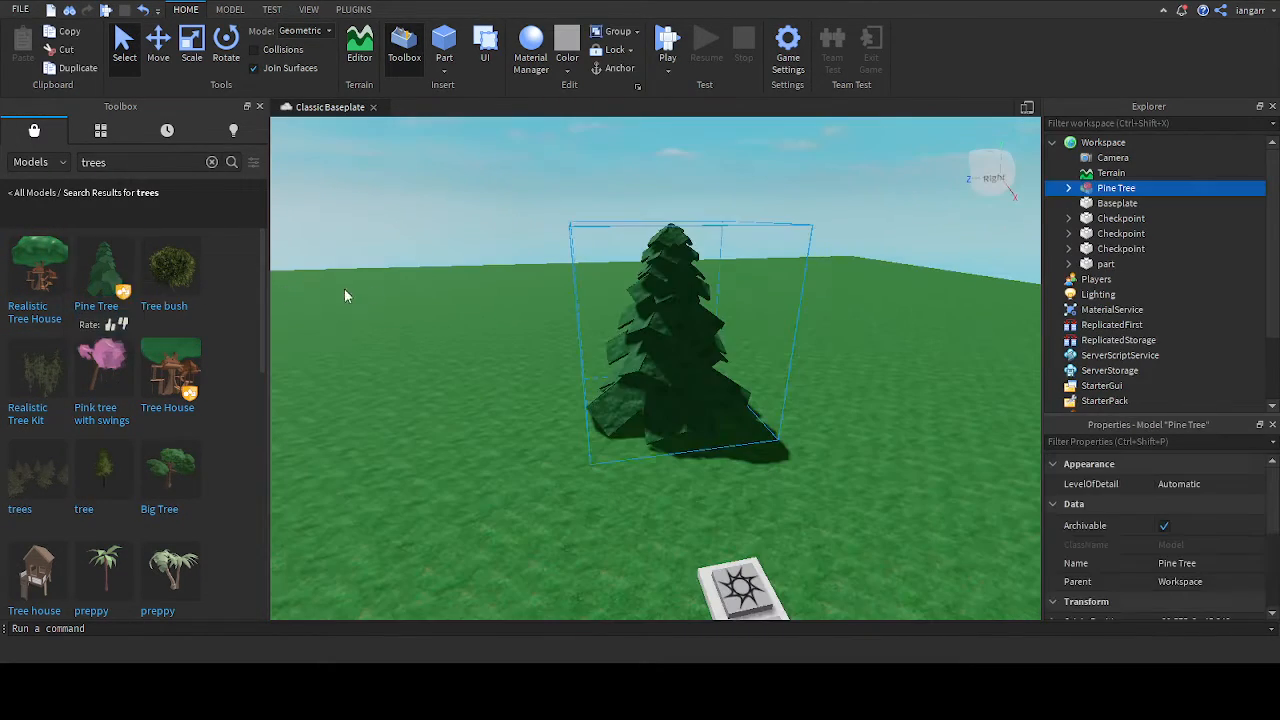
# Step: Examine the inserted Pine Tree from several distances and look through its model properties
pyautogui.moveTo(494, 294); pyautogui.dragTo(495, 296, button='right')
pyautogui.scroll(5, 494, 295)
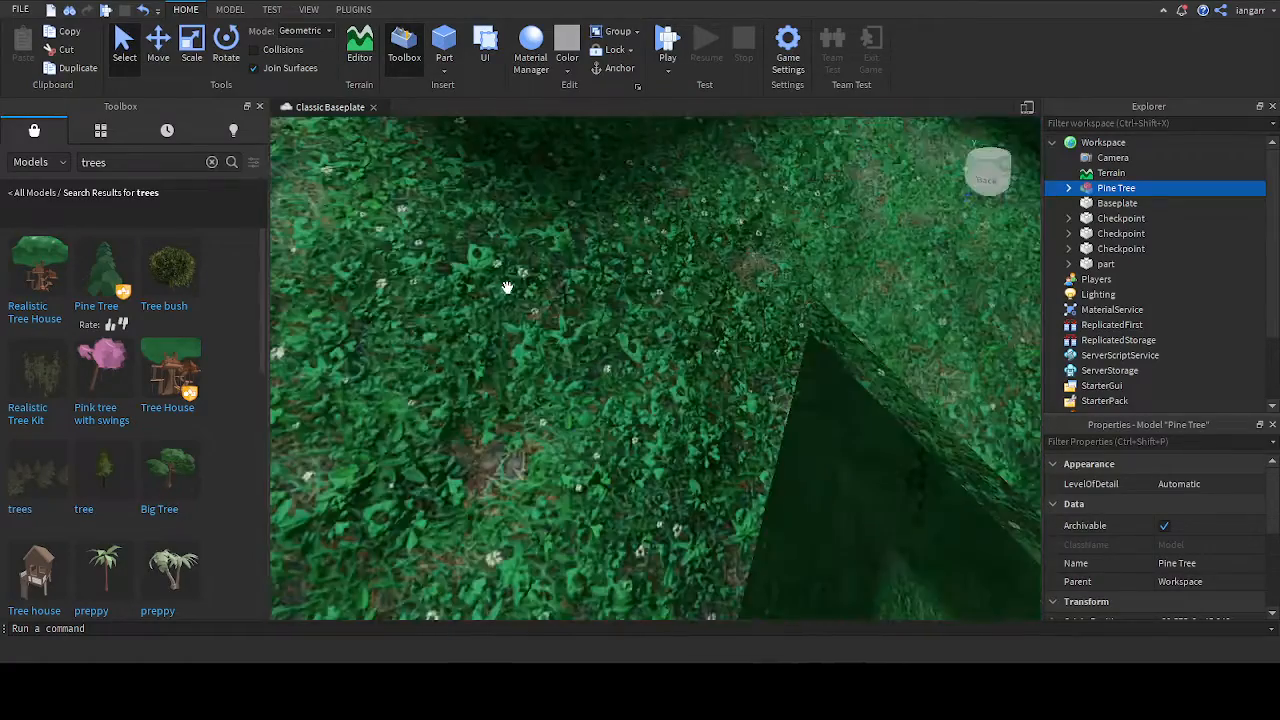
pyautogui.scroll(-10, 582, 315)
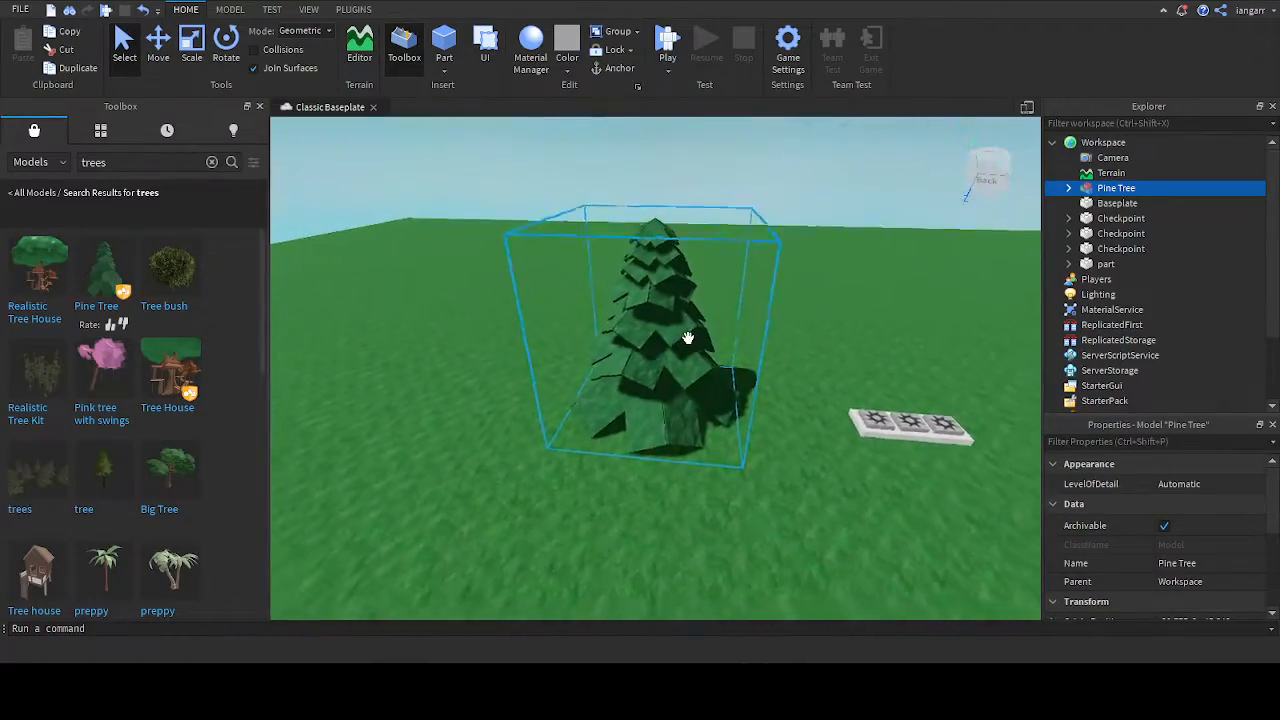
pyautogui.press('f')
pyautogui.scroll(-5, 1212, 539)
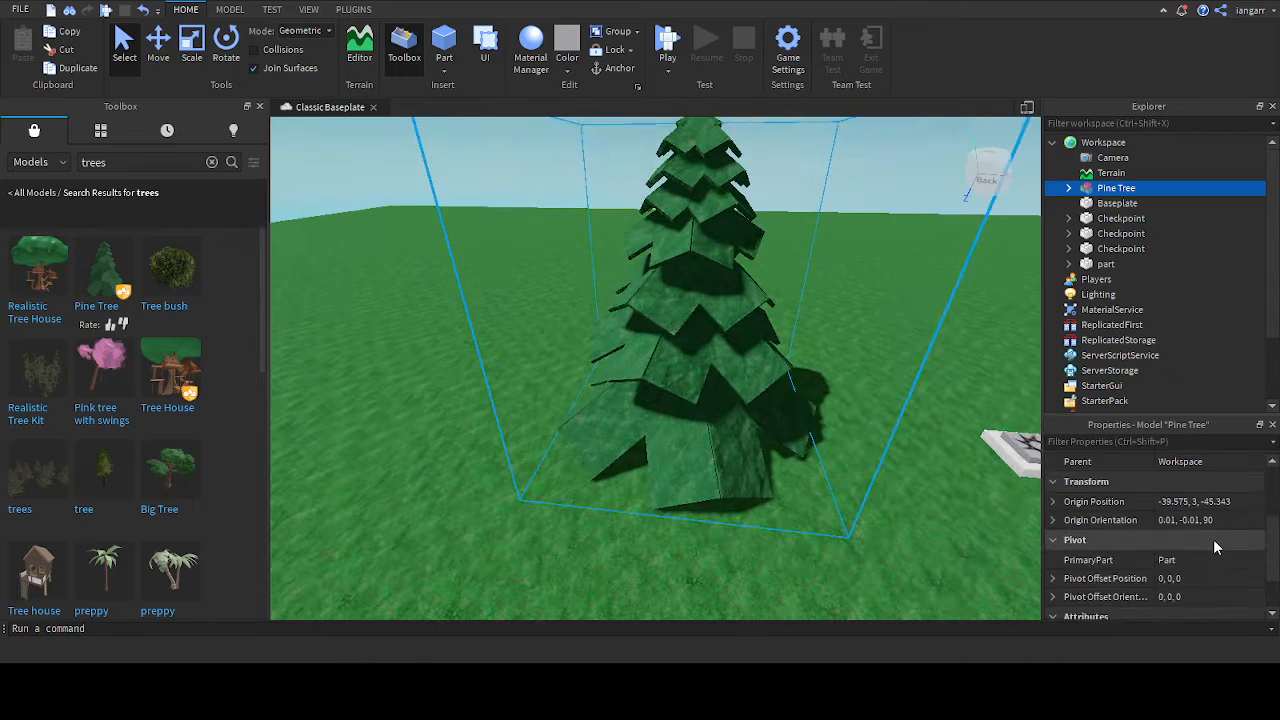
pyautogui.scroll(5, 1212, 539)
pyautogui.scroll(-5, 867, 469)
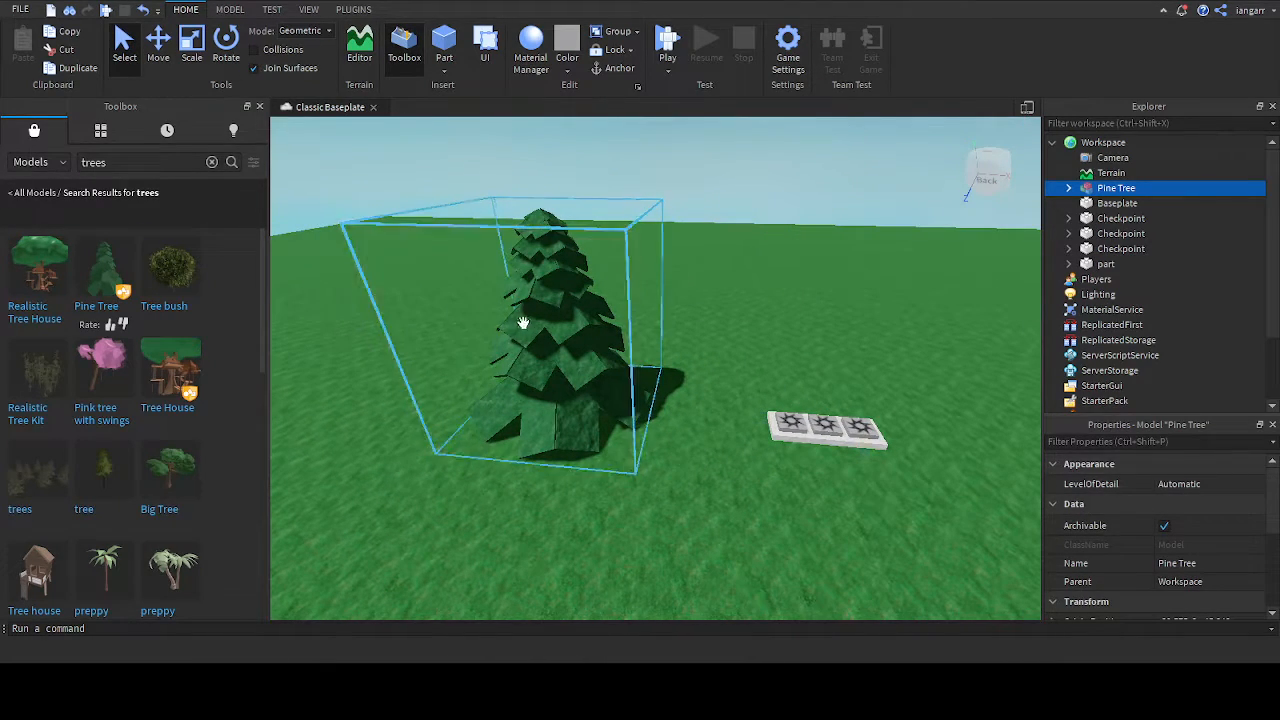
# Step: Reposition the Pine Tree on the baseplate near the spawn slab and deselect it
pyautogui.moveTo(523, 337); pyautogui.dragTo(614, 377)
pyautogui.press('s')
pyautogui.press('a')
pyautogui.click(700, 218)
pyautogui.press('w')
pyautogui.press('a')
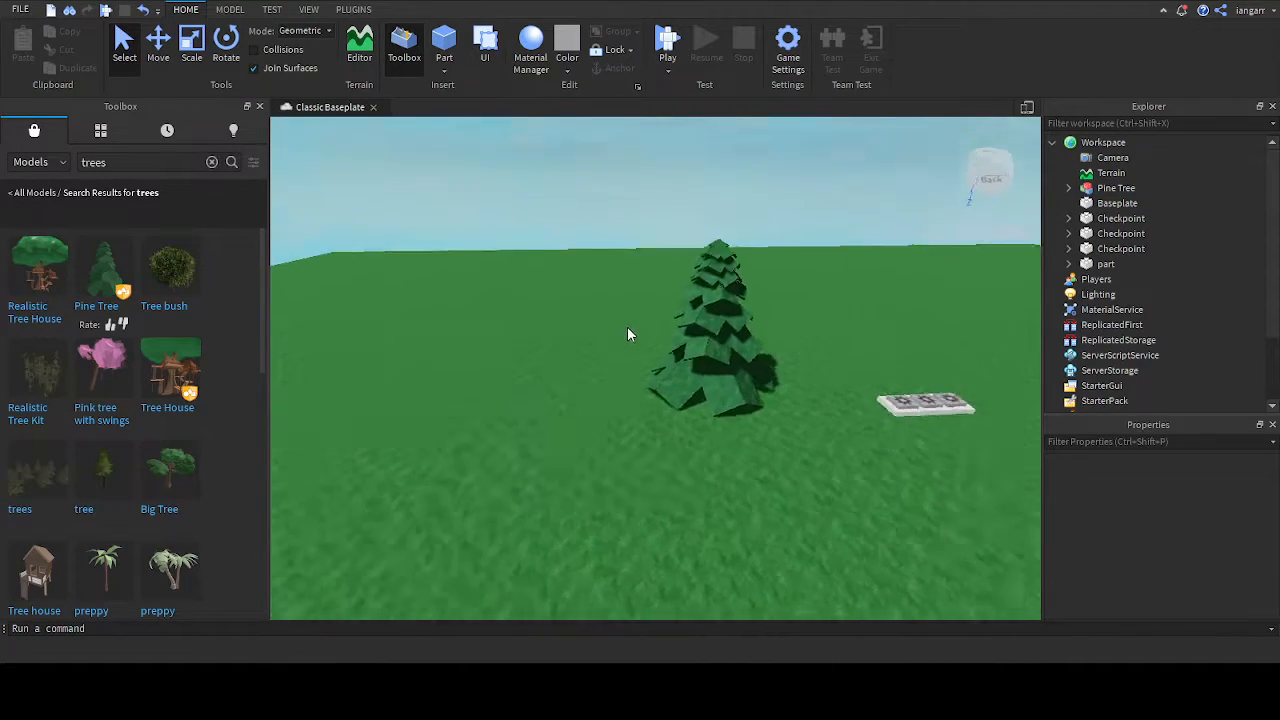
pyautogui.moveTo(627, 326); pyautogui.dragTo(624, 329, button='right')
pyautogui.press('s')
# Step: Clear the trees search from the Toolbox
pyautogui.click(211, 162)
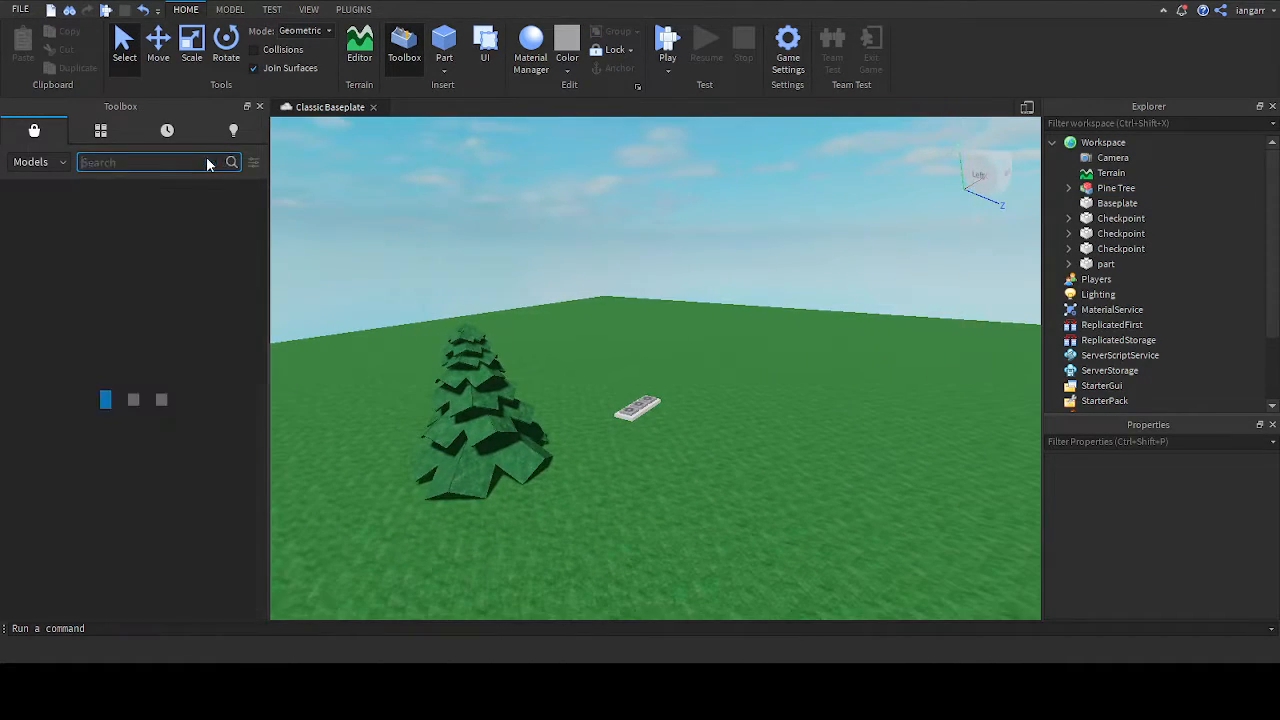
pyautogui.click(401, 186)
pyautogui.press('w')
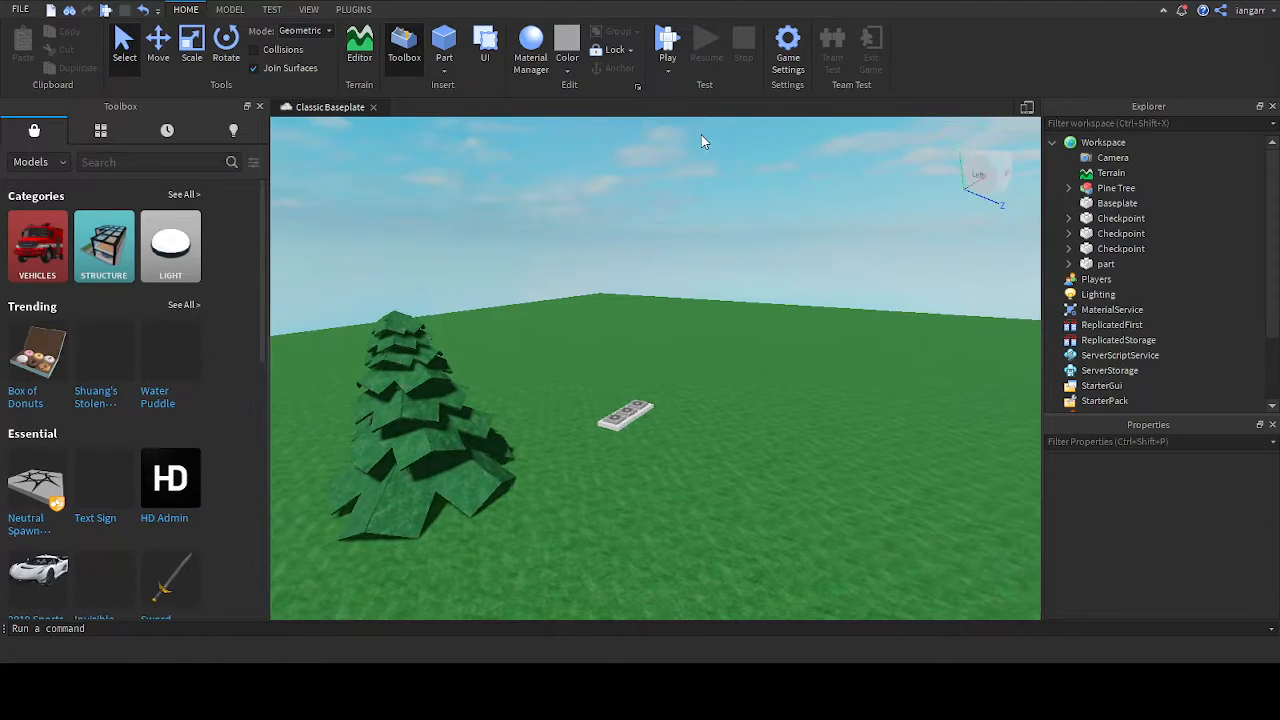
pyautogui.moveTo(701, 134); pyautogui.dragTo(701, 133, button='right')
pyautogui.press('w')
pyautogui.press('d')
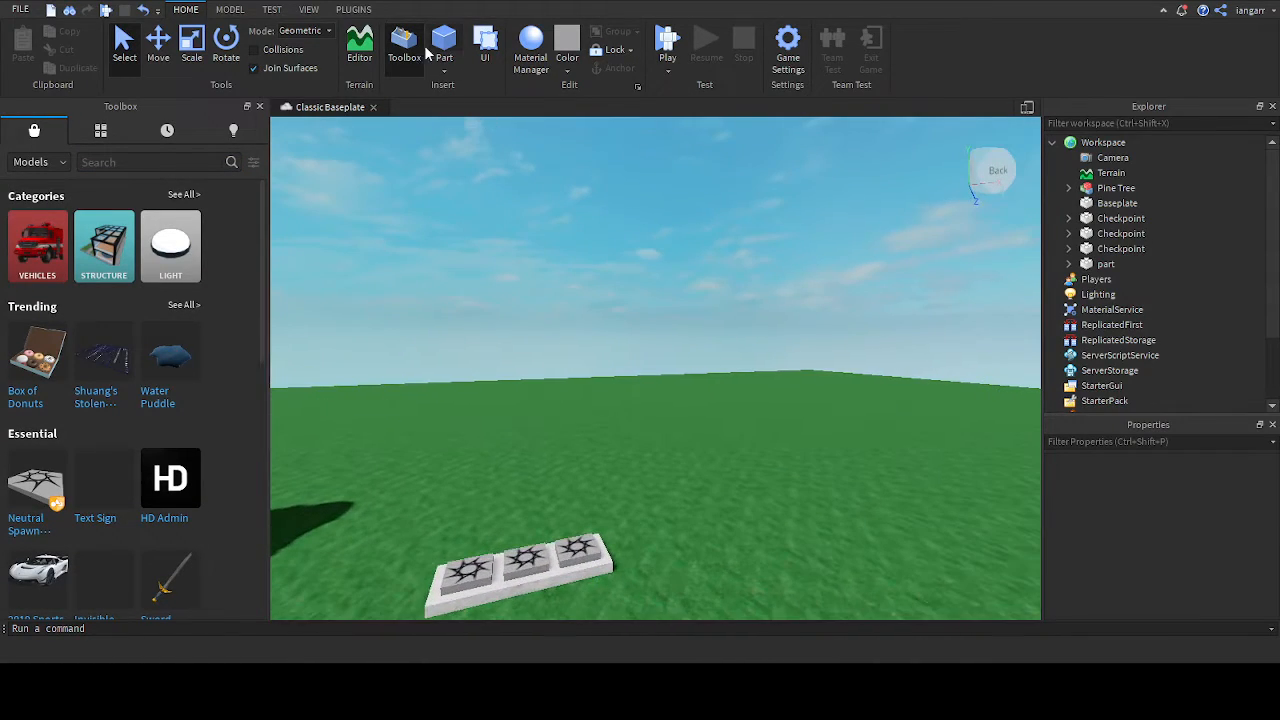
# Step: Insert a block part and place it on the grass beside the slab with the spawn points
pyautogui.click(444, 47)
pyautogui.moveTo(693, 284); pyautogui.dragTo(693, 285, button='right')
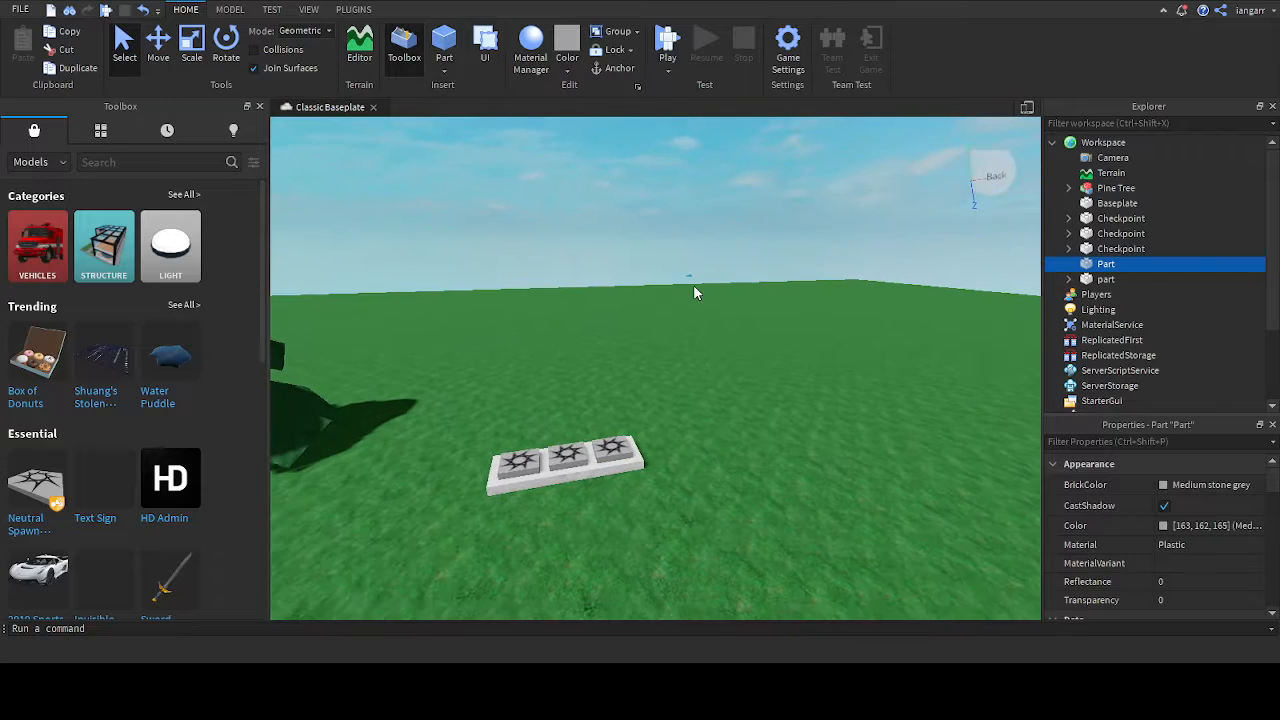
pyautogui.press('w')
pyautogui.press('d')
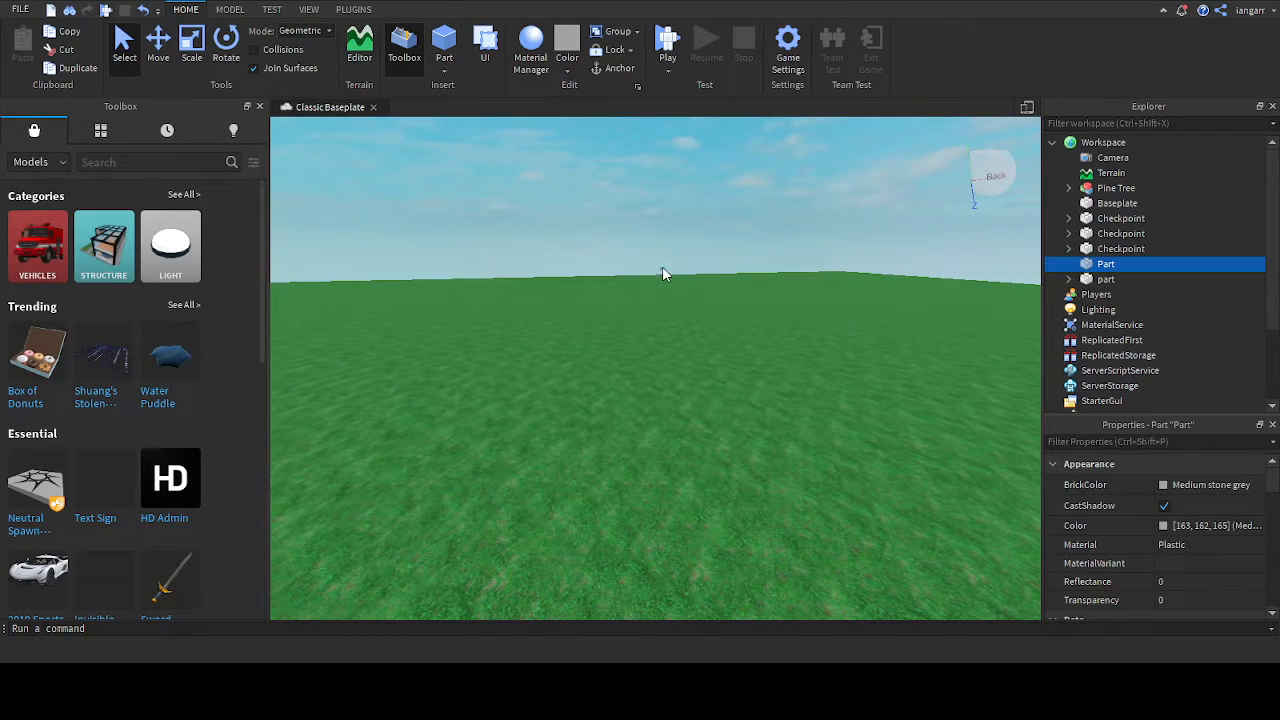
pyautogui.moveTo(655, 280); pyautogui.dragTo(578, 430)
pyautogui.moveTo(584, 410); pyautogui.dragTo(578, 430, button='right')
pyautogui.moveTo(578, 430); pyautogui.dragTo(577, 426)
pyautogui.moveTo(578, 430); pyautogui.dragTo(672, 318, button='right')
pyautogui.press('w')
pyautogui.press('s')
pyautogui.moveTo(672, 325); pyautogui.dragTo(650, 362)
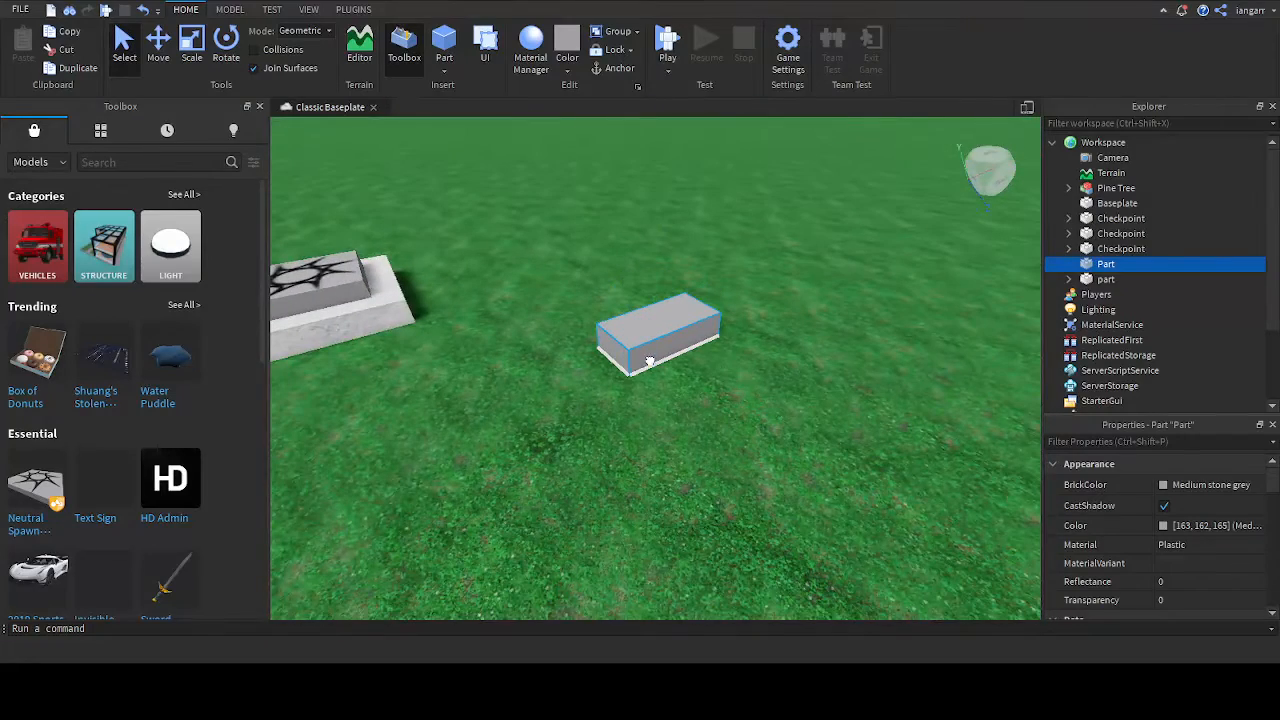
pyautogui.moveTo(697, 344); pyautogui.dragTo(698, 349, button='right')
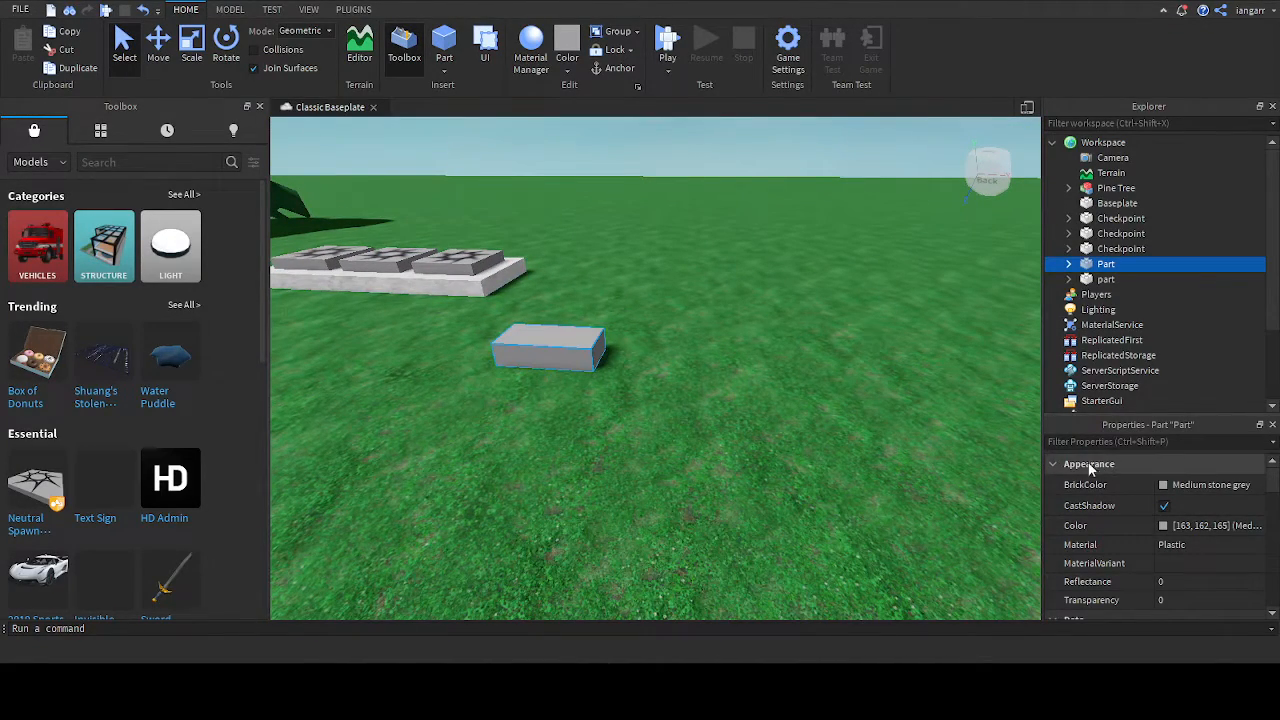
# Step: Scale the new block part down along its length into a small cube and deselect it
pyautogui.click(157, 50)
pyautogui.click(194, 38)
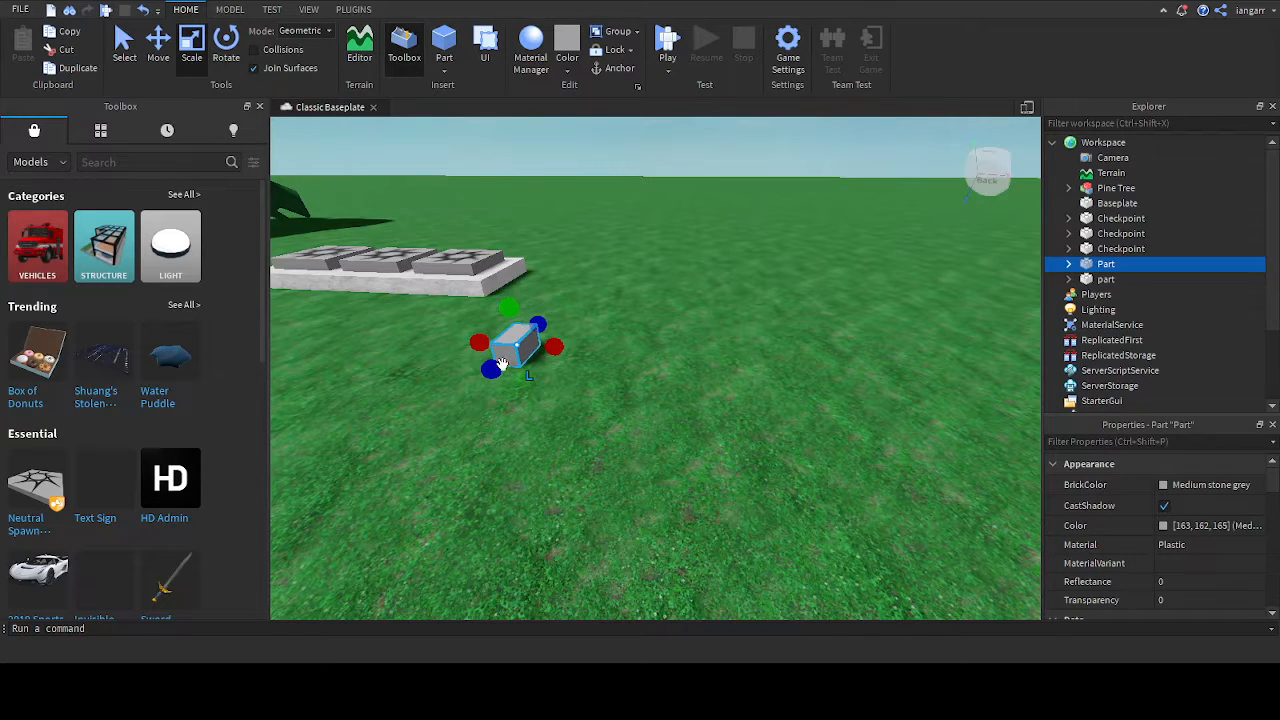
pyautogui.moveTo(502, 357); pyautogui.dragTo(506, 354)
pyautogui.moveTo(612, 302); pyautogui.dragTo(612, 302, button='right')
pyautogui.click(726, 205)
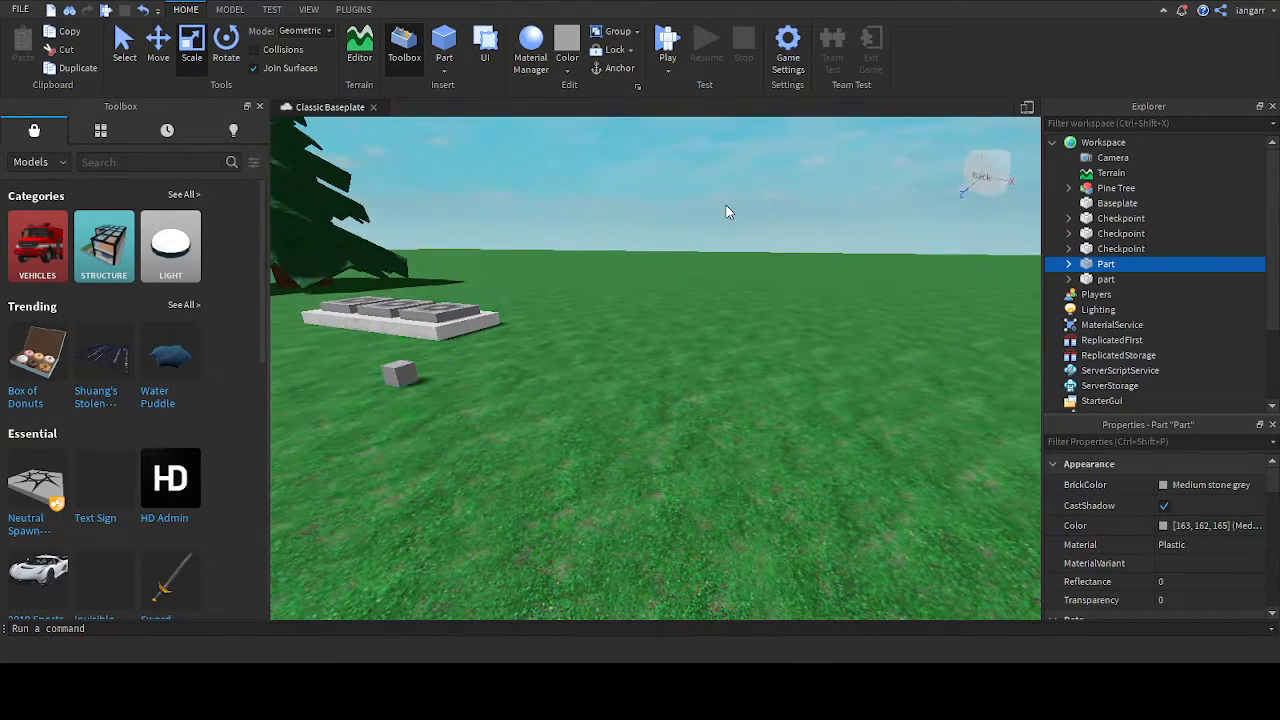
# Step: Duplicate the small cube part
pyautogui.moveTo(584, 260); pyautogui.dragTo(585, 261, button='right')
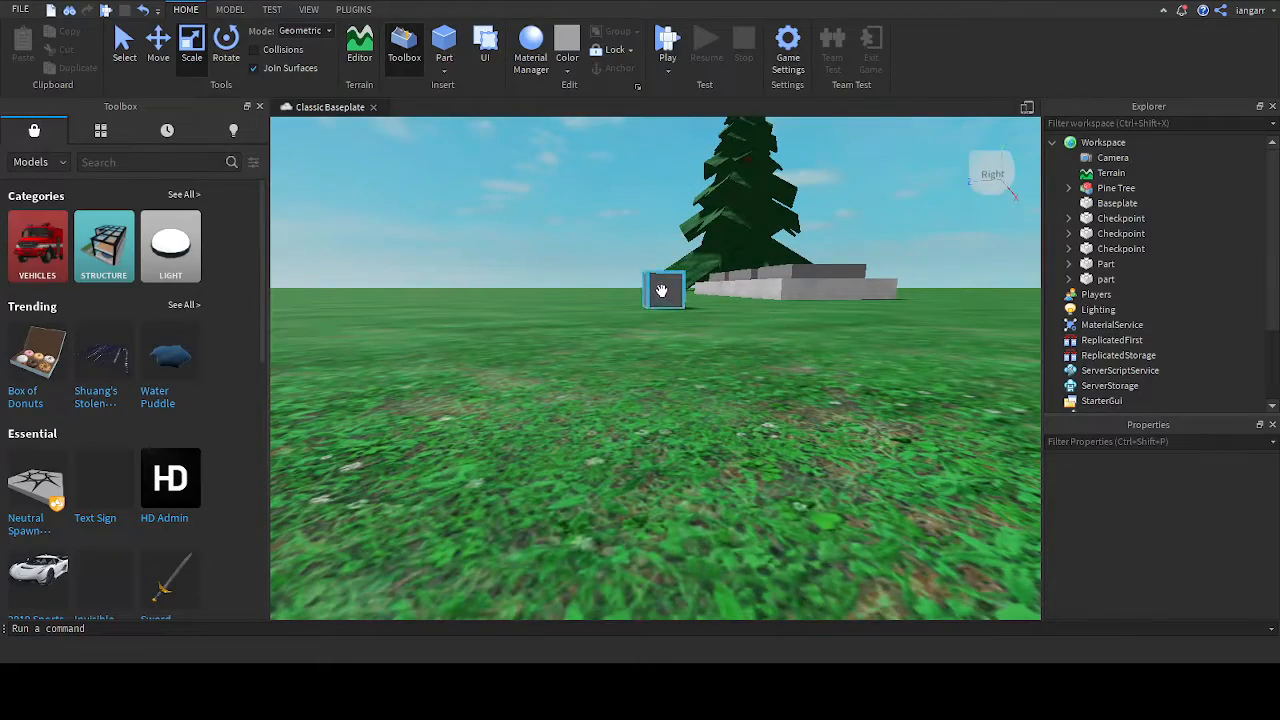
pyautogui.press('w')
pyautogui.moveTo(702, 288); pyautogui.dragTo(702, 292, button='right')
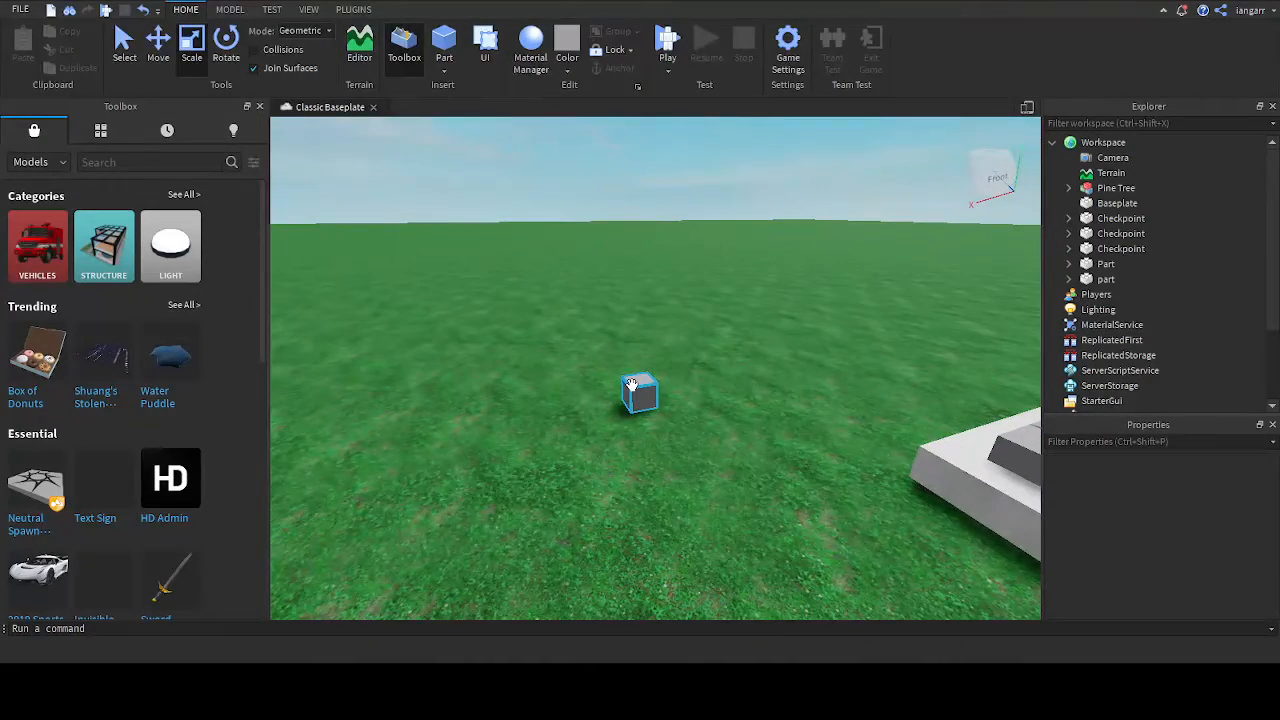
pyautogui.click(631, 384)
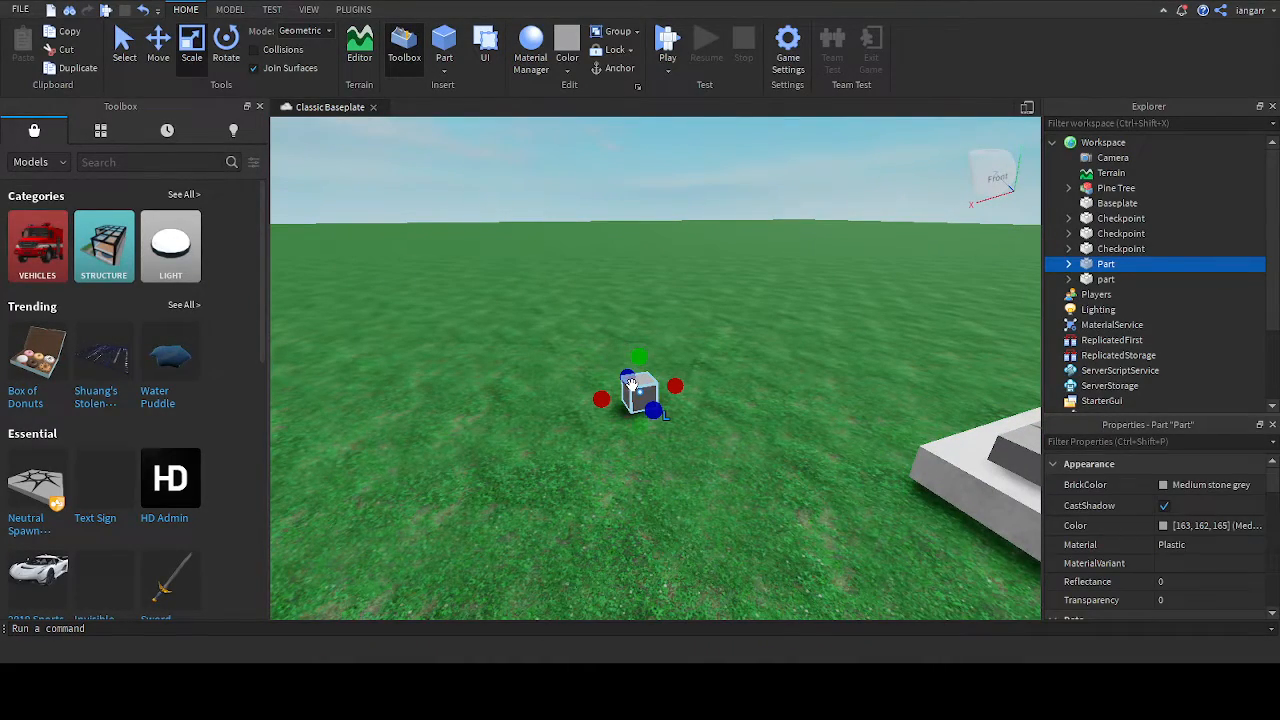
pyautogui.hotkey('ctrl', 'd')
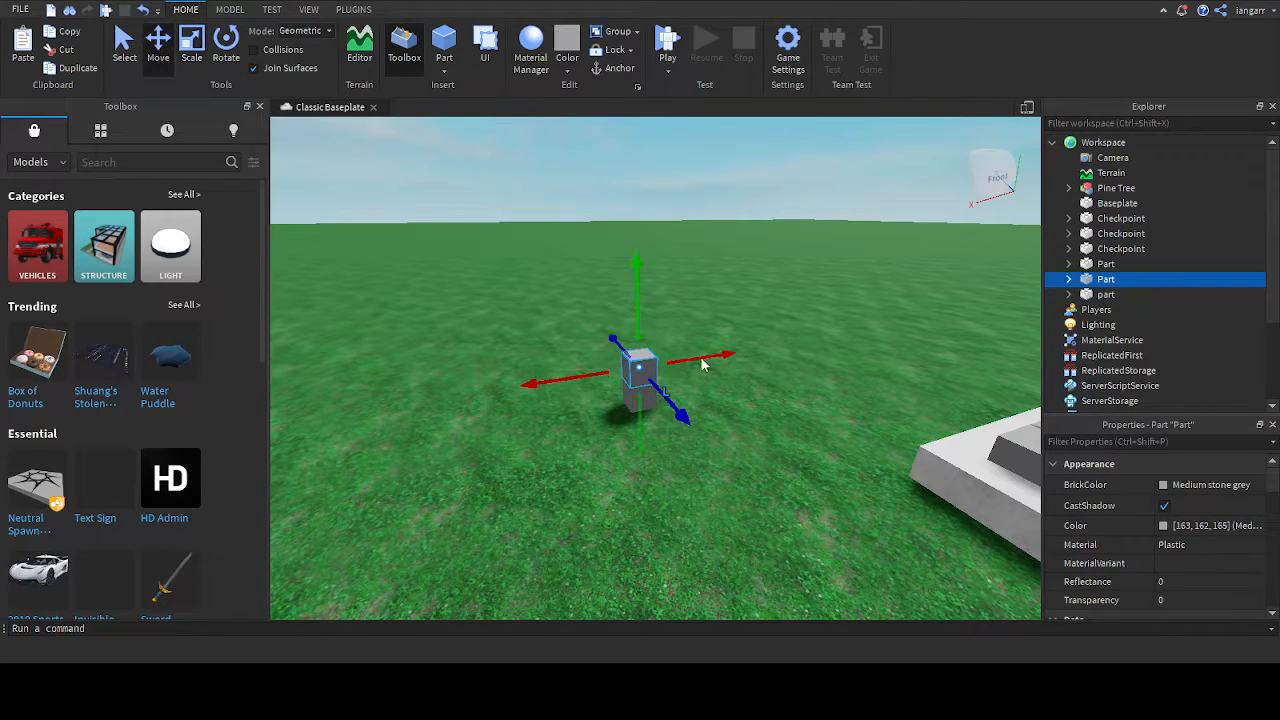
# Step: Move the duplicate cube down onto the grass beside the original with a small gap, and deselect it
pyautogui.moveTo(588, 374); pyautogui.dragTo(440, 408)
pyautogui.moveTo(506, 453); pyautogui.dragTo(501, 490)
pyautogui.moveTo(503, 494); pyautogui.dragTo(582, 395, button='right')
pyautogui.moveTo(563, 385); pyautogui.dragTo(521, 390)
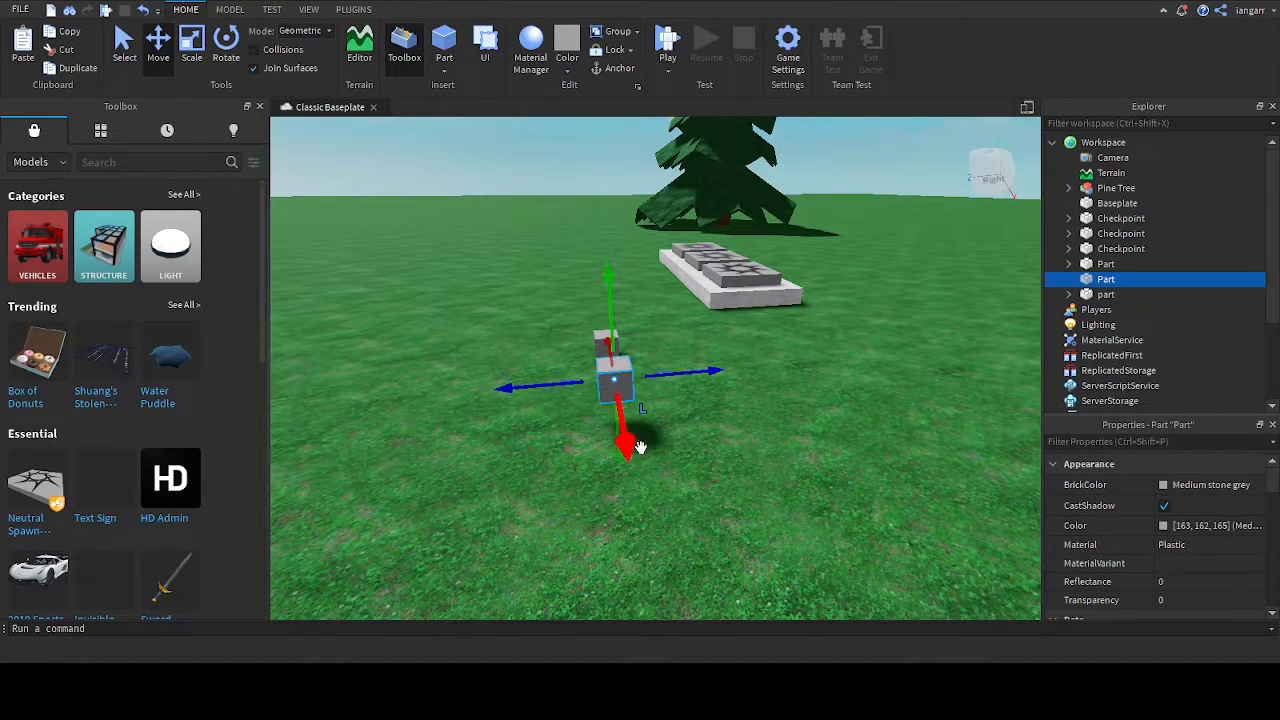
pyautogui.moveTo(608, 456); pyautogui.dragTo(726, 432, button='right')
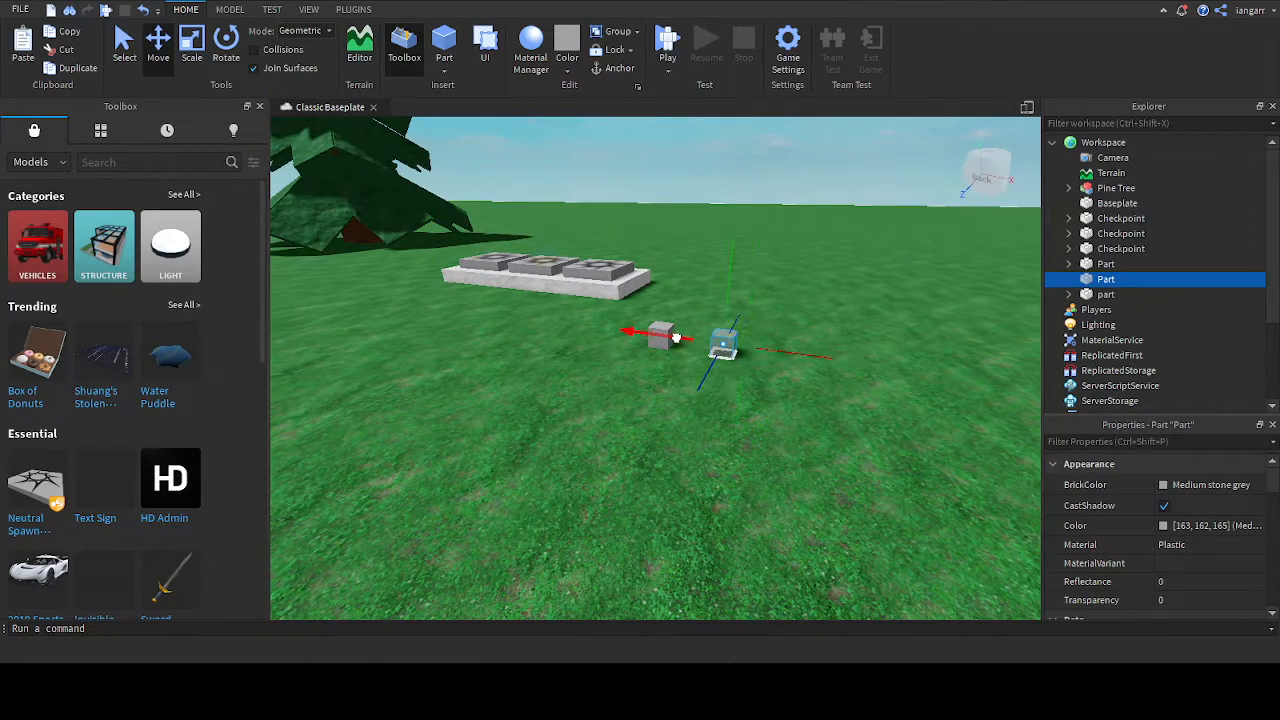
pyautogui.moveTo(675, 338); pyautogui.dragTo(696, 256, button='right')
pyautogui.click(663, 429)
pyautogui.moveTo(663, 429); pyautogui.dragTo(640, 414, button='right')
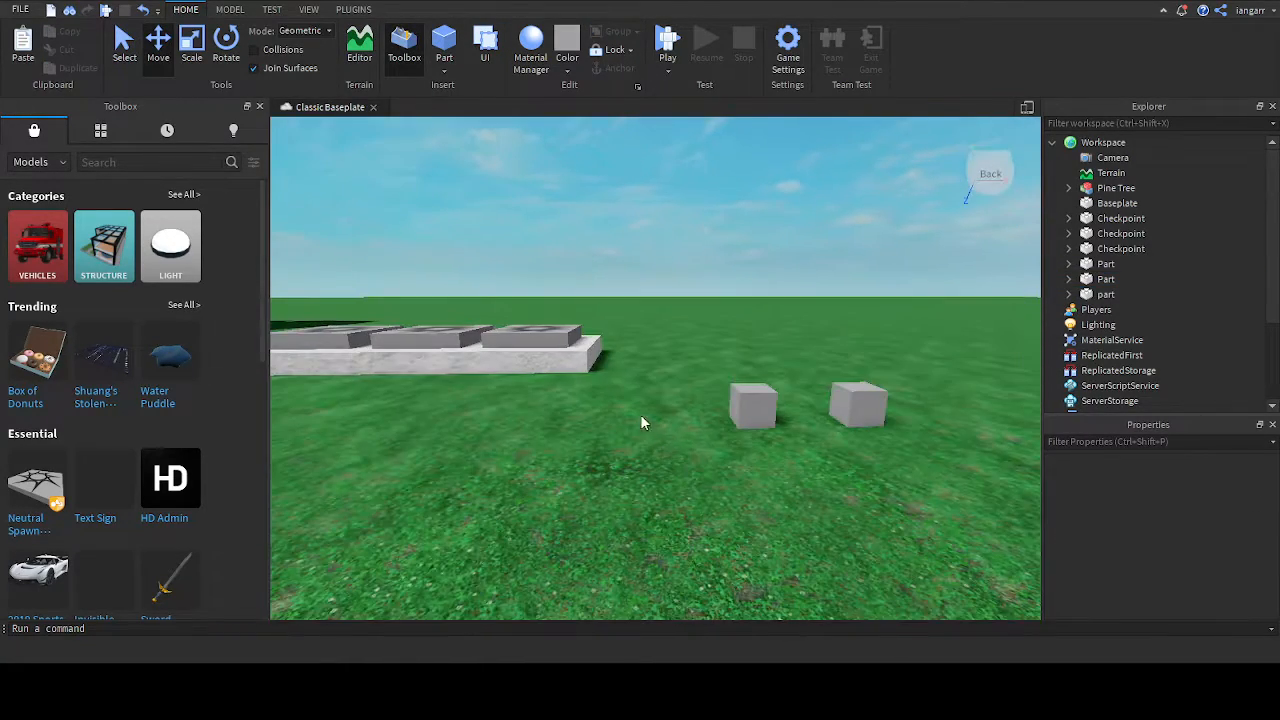
pyautogui.press('d')
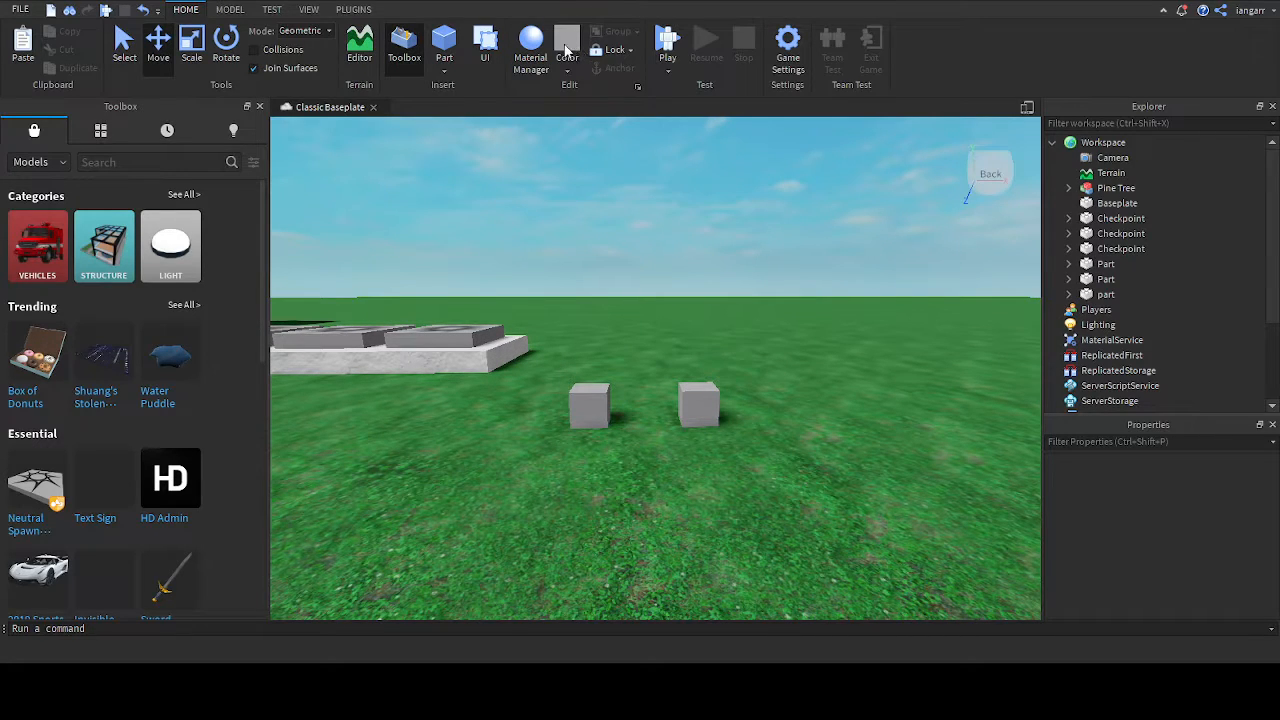
# Step: Insert another block part and move it on top of the two small cubes so it bridges them
pyautogui.click(444, 45)
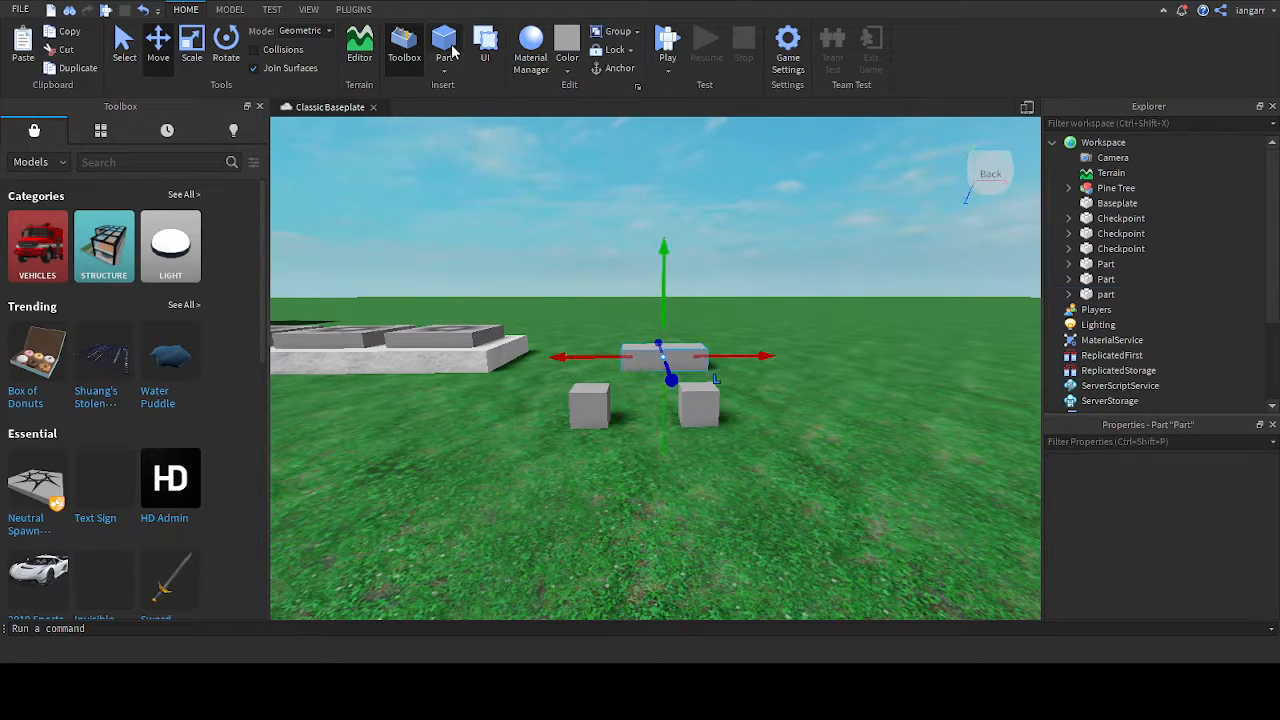
pyautogui.moveTo(800, 330); pyautogui.dragTo(735, 337, button='right')
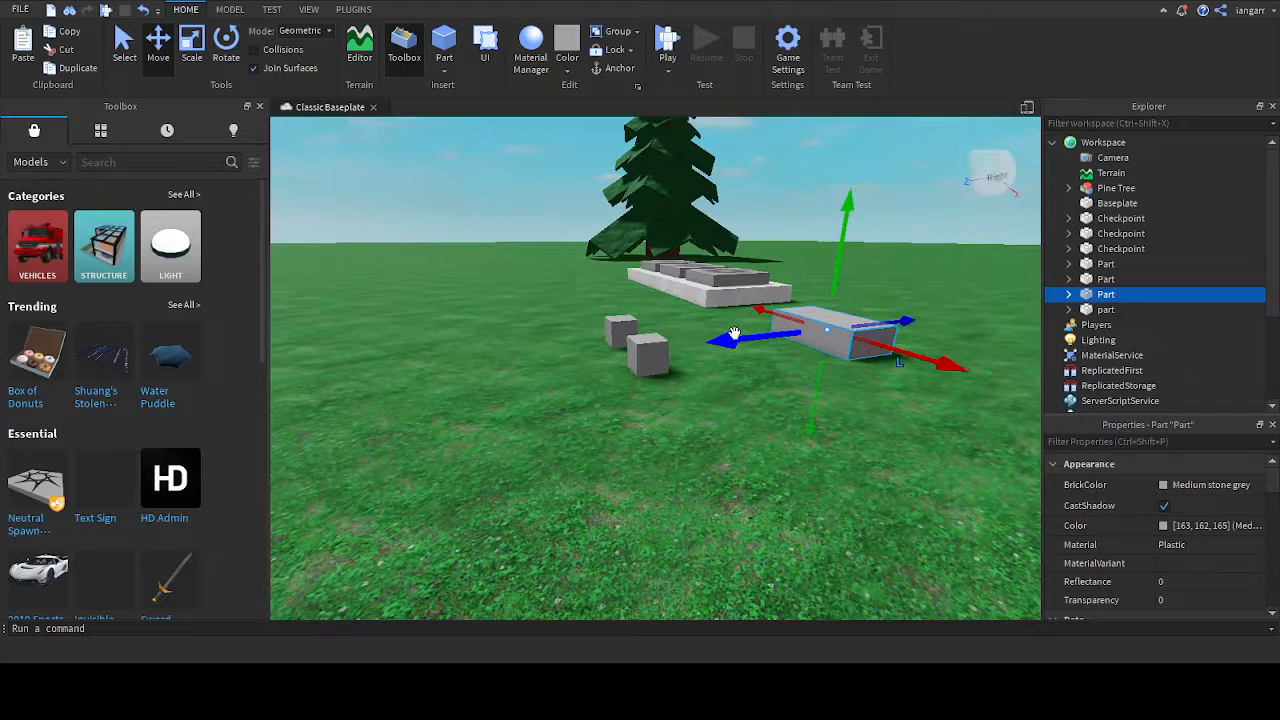
pyautogui.moveTo(734, 333); pyautogui.dragTo(684, 276)
pyautogui.moveTo(617, 321); pyautogui.dragTo(582, 326)
pyautogui.moveTo(590, 322); pyautogui.dragTo(720, 312, button='right')
pyautogui.moveTo(686, 328); pyautogui.dragTo(656, 323)
pyautogui.moveTo(849, 295); pyautogui.dragTo(814, 289, button='right')
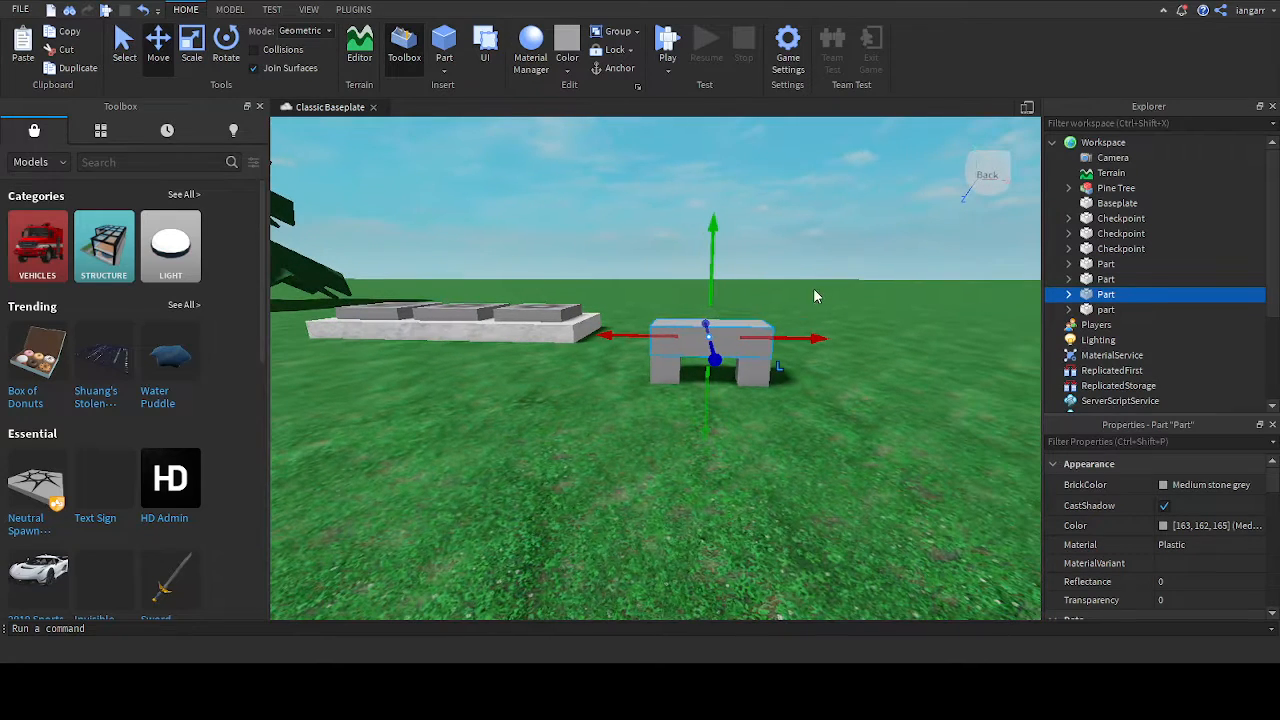
# Step: Scale the bridging block up in height, depth and length so it overhangs both small cubes, and deselect it
pyautogui.click(192, 50)
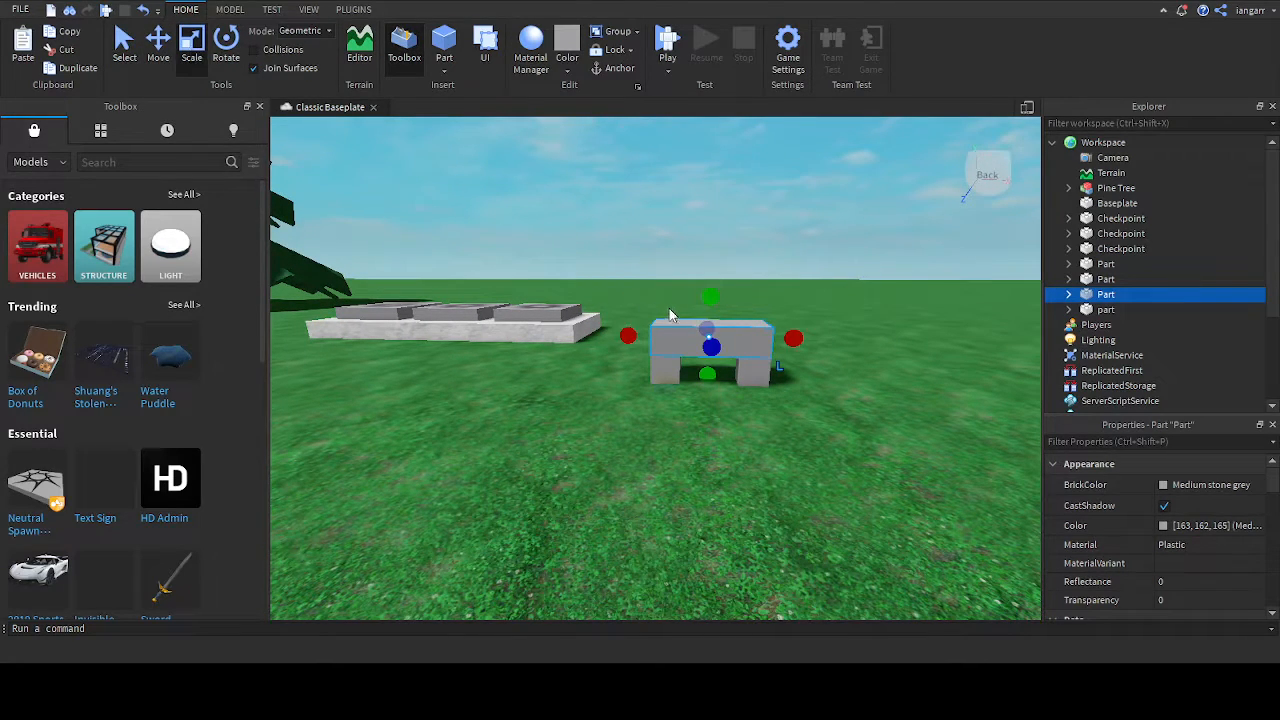
pyautogui.moveTo(708, 296); pyautogui.dragTo(705, 264)
pyautogui.moveTo(786, 233); pyautogui.dragTo(712, 304, button='right')
pyautogui.moveTo(615, 327); pyautogui.dragTo(581, 329)
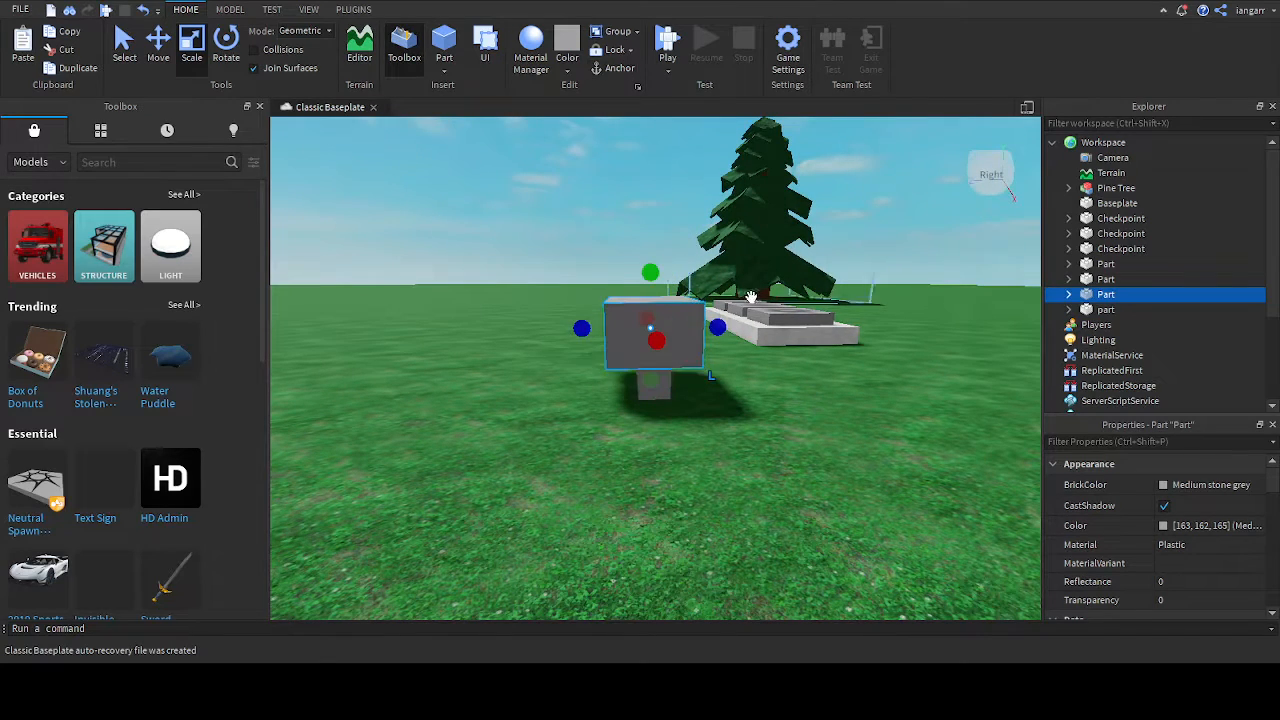
pyautogui.moveTo(581, 329); pyautogui.dragTo(762, 299, button='right')
pyautogui.moveTo(761, 300); pyautogui.dragTo(800, 300)
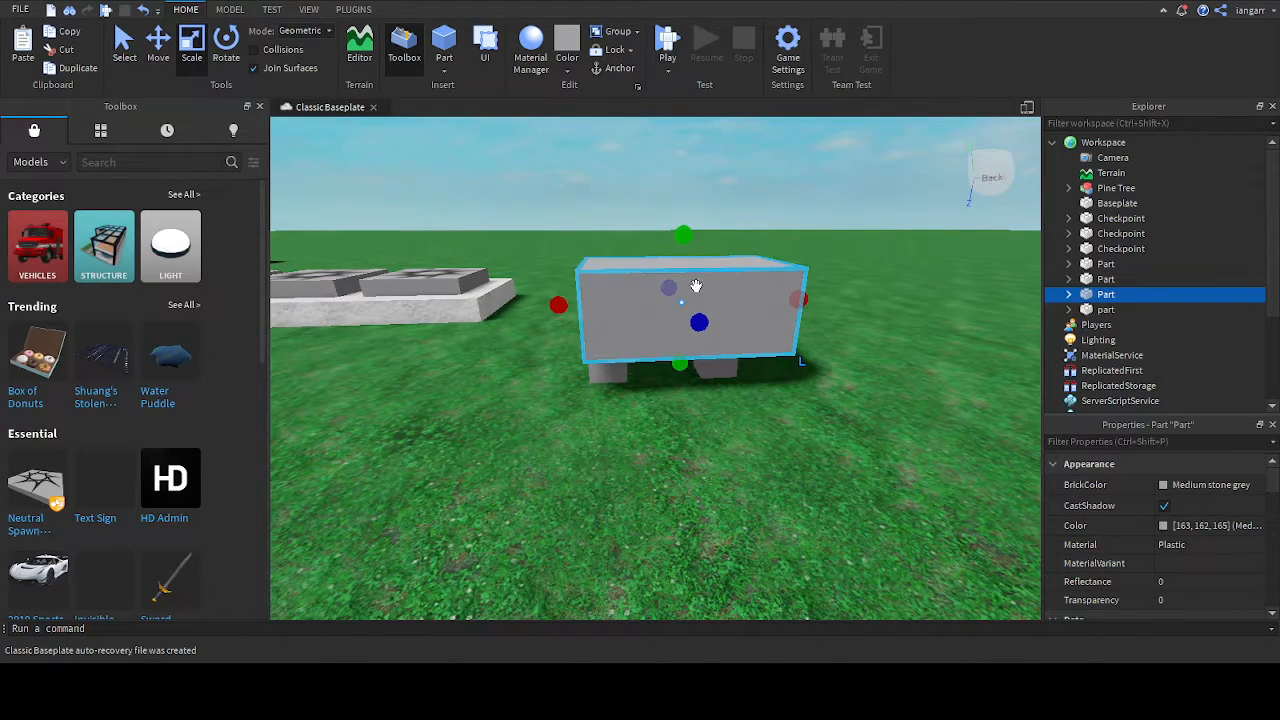
pyautogui.moveTo(557, 303); pyautogui.dragTo(521, 303)
pyautogui.scroll(-5, 686, 288)
pyautogui.scroll(2, 686, 286)
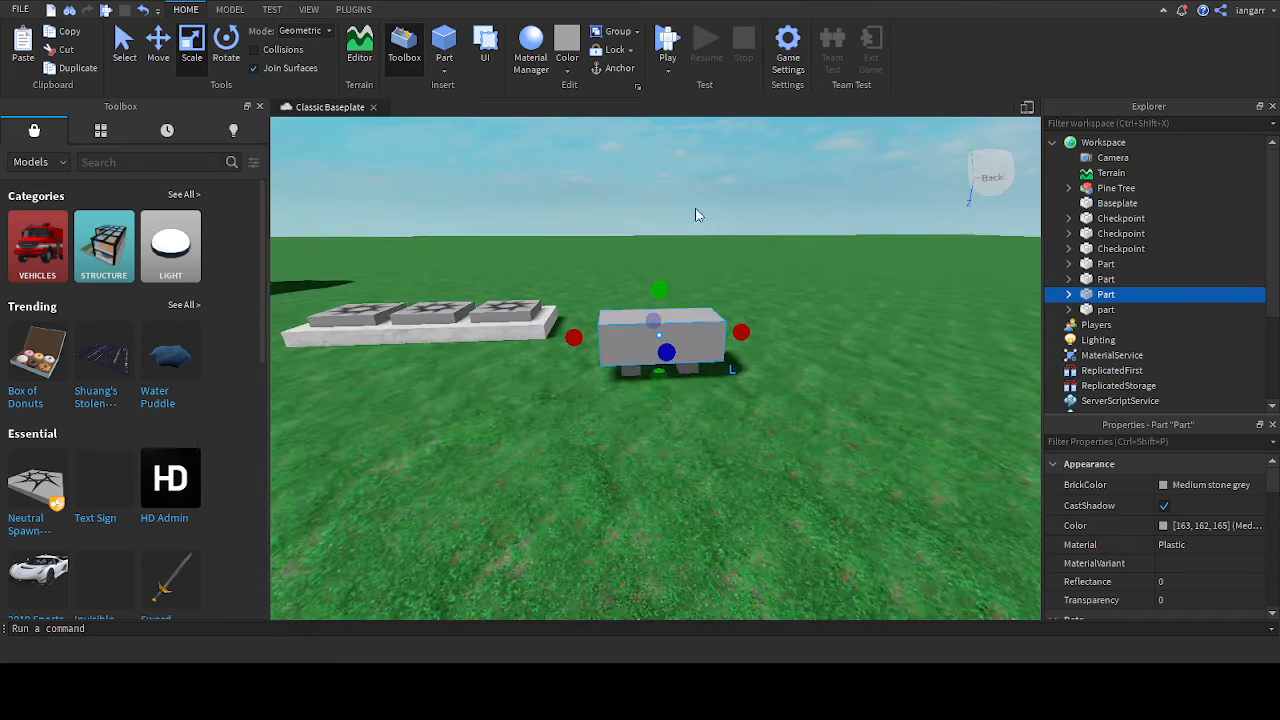
pyautogui.click(694, 215)
pyautogui.moveTo(682, 245); pyautogui.dragTo(682, 262, button='right')
pyautogui.scroll(5, 682, 245)
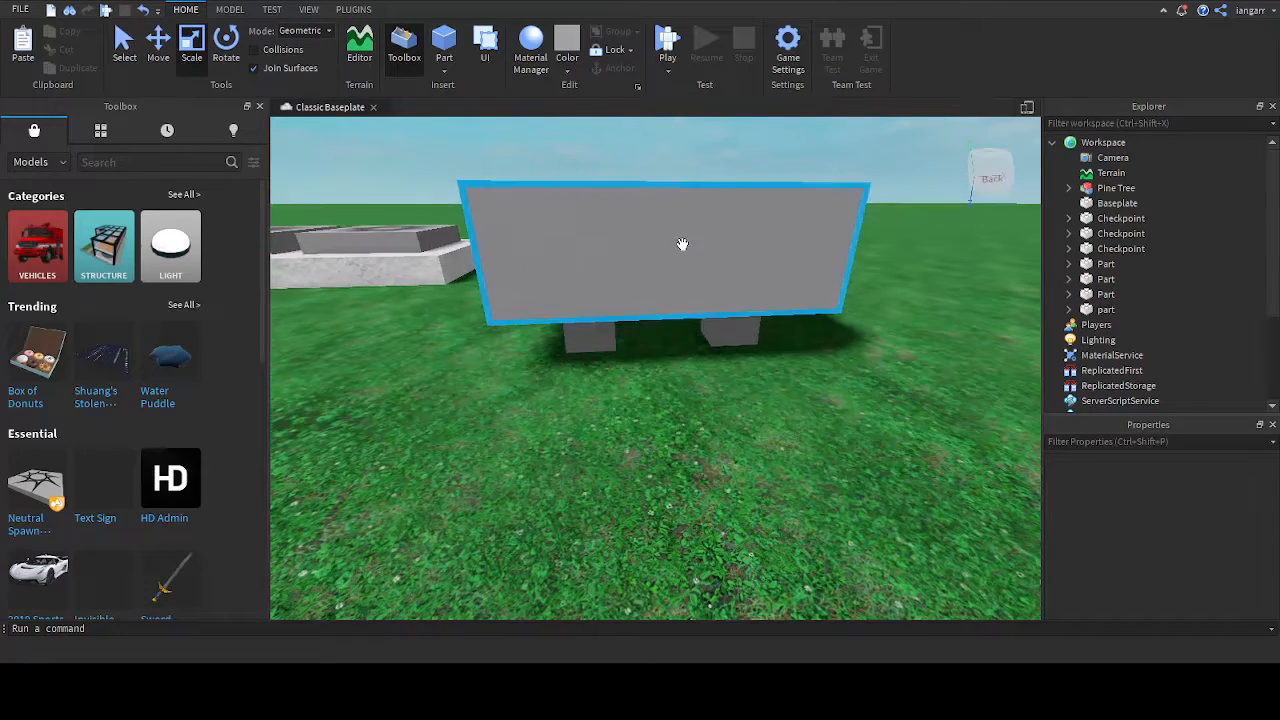
pyautogui.scroll(-6, 682, 244)
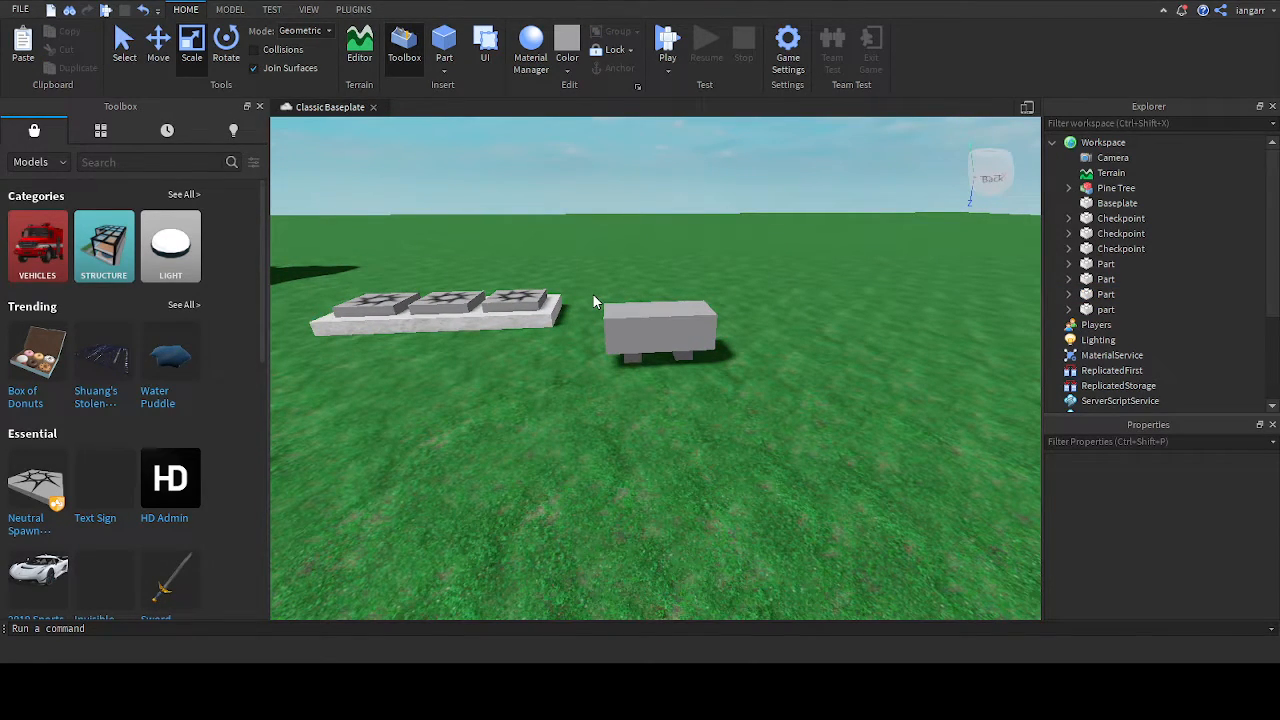
# Step: Select the large block with its two small cubes, group the three parts into one model, and deselect it
pyautogui.moveTo(592, 293); pyautogui.dragTo(738, 371)
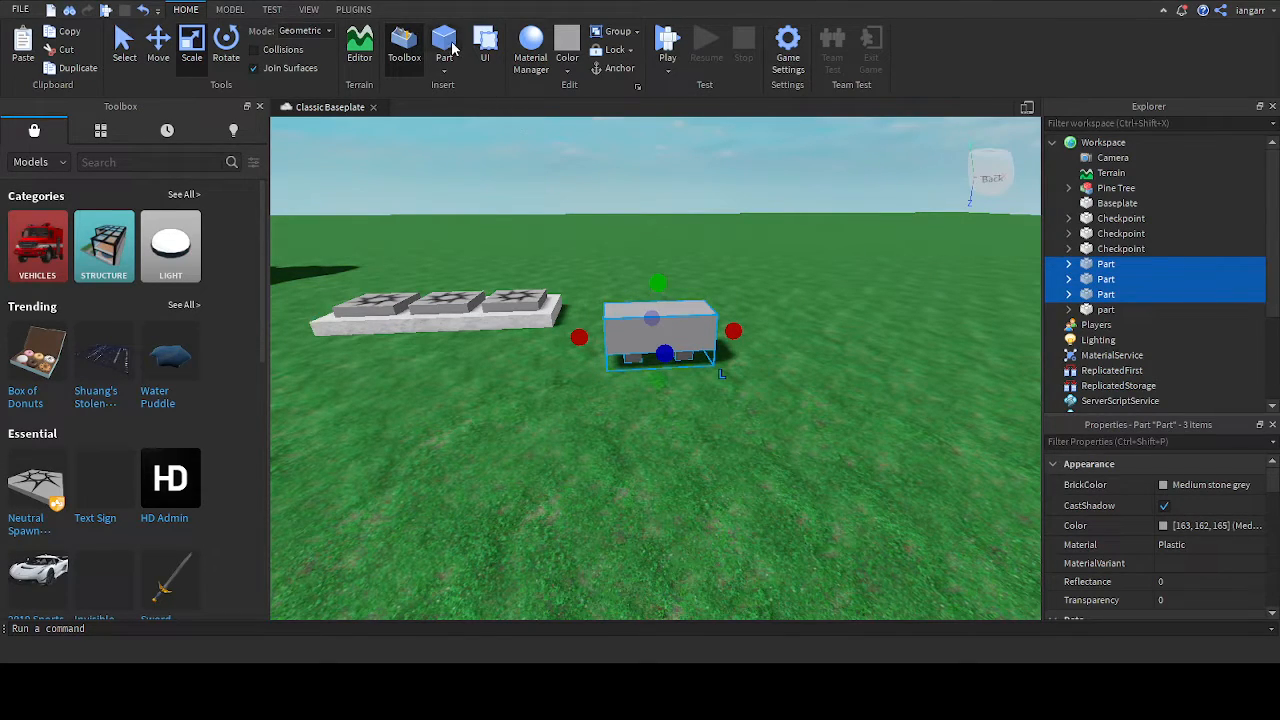
pyautogui.click(617, 32)
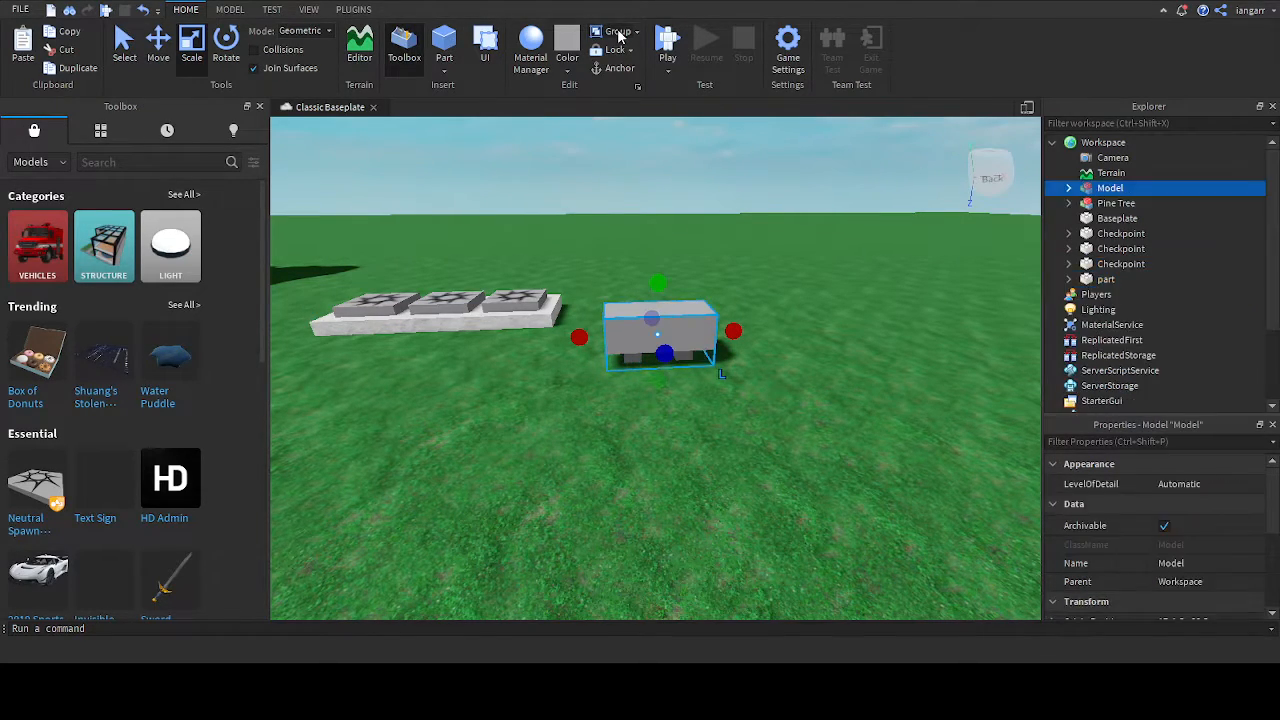
pyautogui.moveTo(680, 197); pyautogui.dragTo(683, 214, button='right')
pyautogui.click(683, 216)
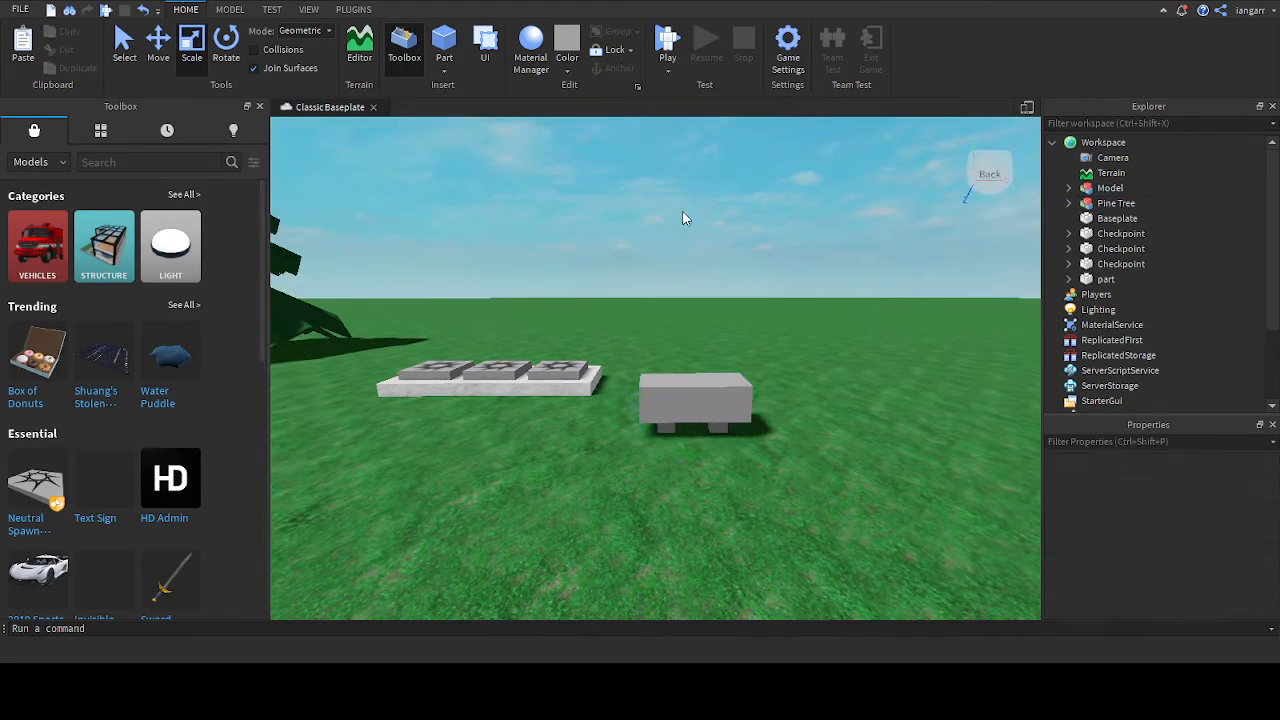
# Step: Select the grouped model, expand it in the Explorer to examine its child parts, collapse it and deselect it
pyautogui.click(690, 405)
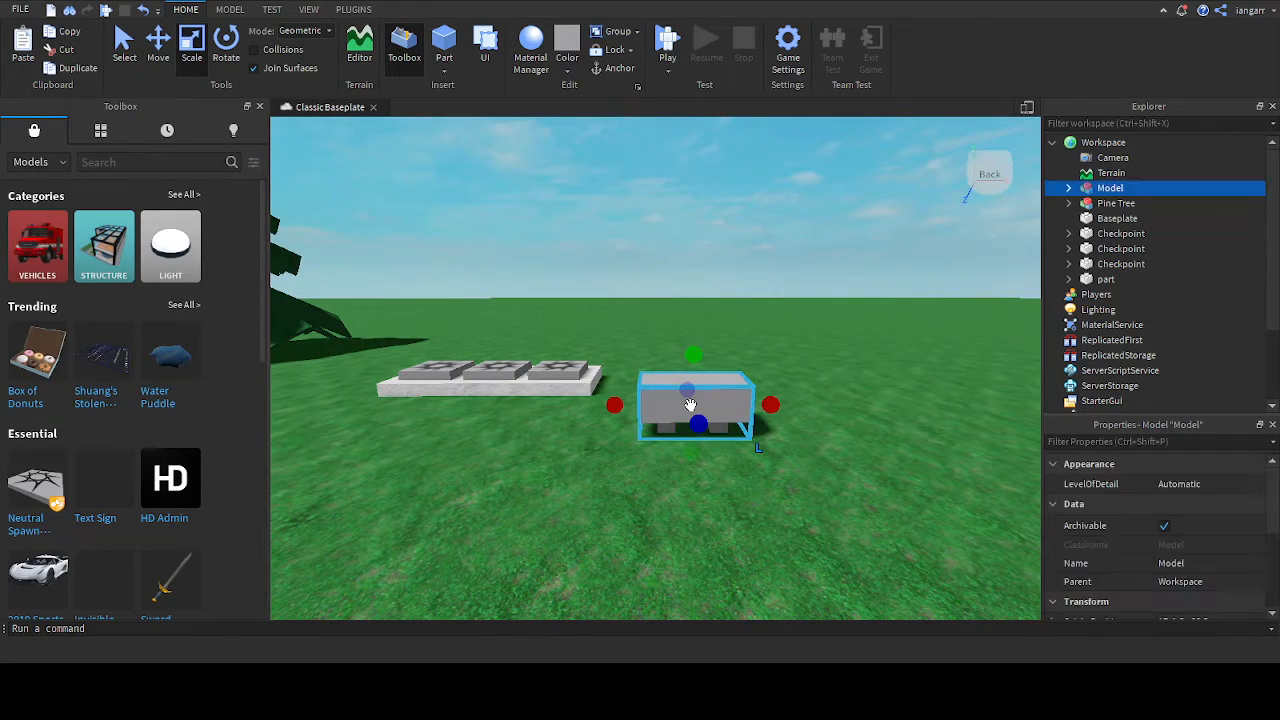
pyautogui.click(1068, 188)
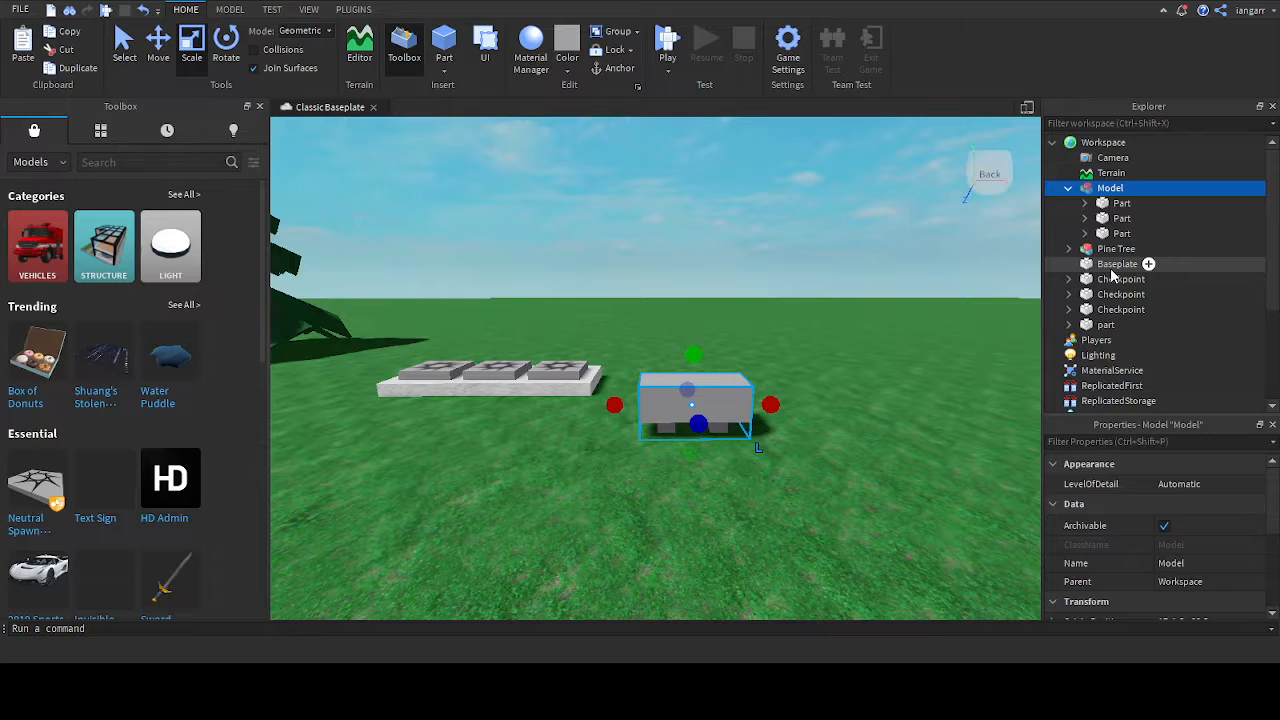
pyautogui.click(1068, 188)
pyautogui.moveTo(739, 393)
pyautogui.mouseDown()
pyautogui.moveTo(851, 300)
pyautogui.moveTo(720, 386)
pyautogui.mouseUp()
pyautogui.click(741, 273)
pyautogui.press('w')
pyautogui.moveTo(741, 274); pyautogui.dragTo(706, 271, button='right')
pyautogui.press('s')
pyautogui.press('d')
pyautogui.press('a')
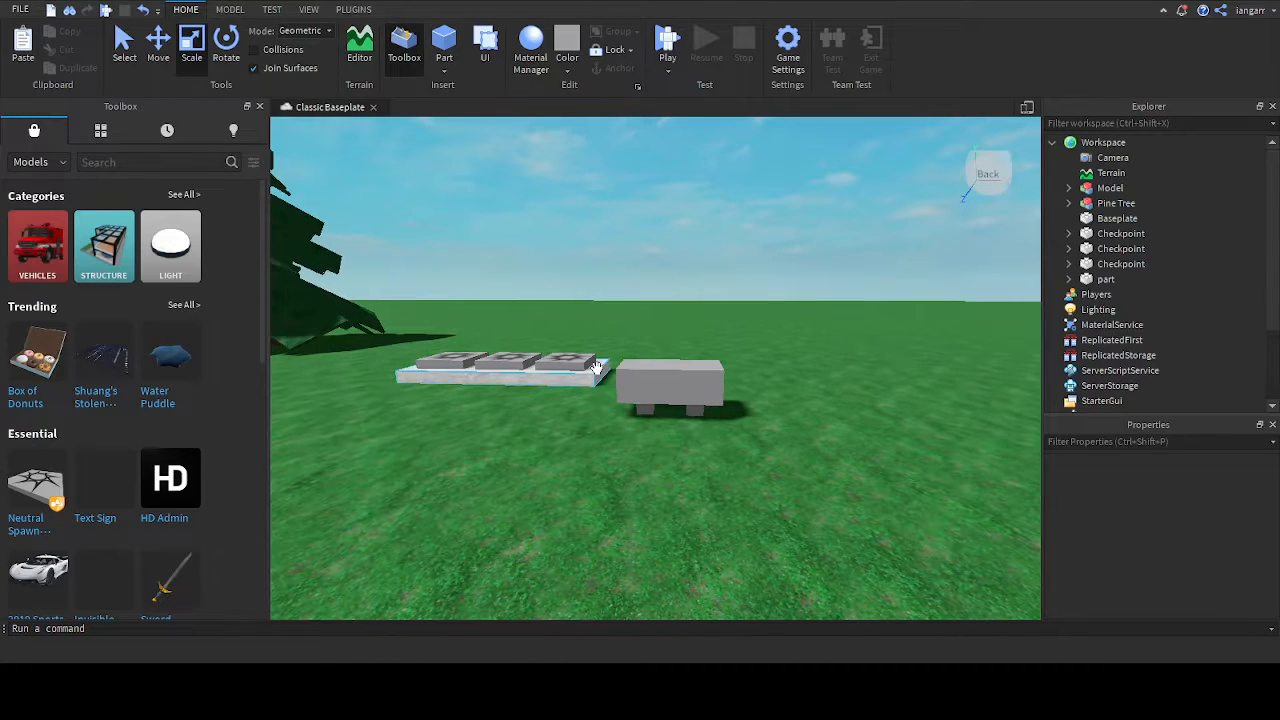
# Step: Select a spawn point, the pine tree and the grouped block model in turn to compare their anchor state
pyautogui.click(555, 362)
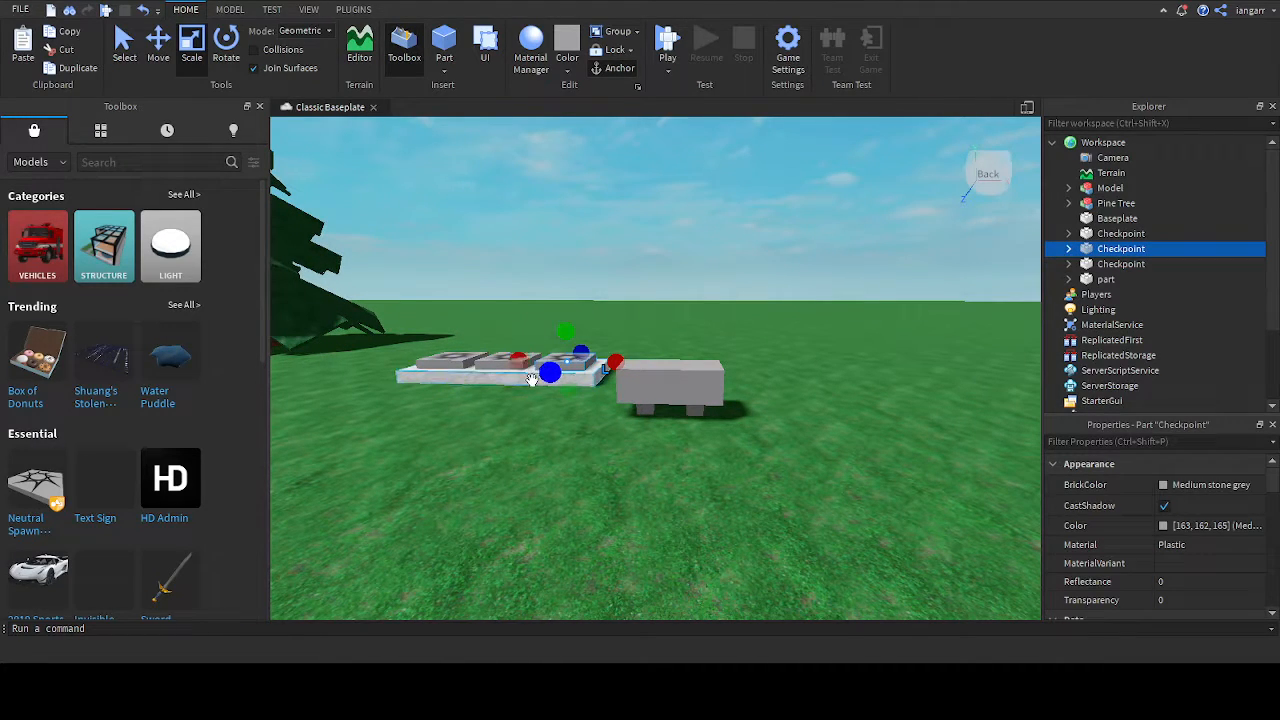
pyautogui.moveTo(604, 262); pyautogui.dragTo(576, 258, button='right')
pyautogui.click(612, 298)
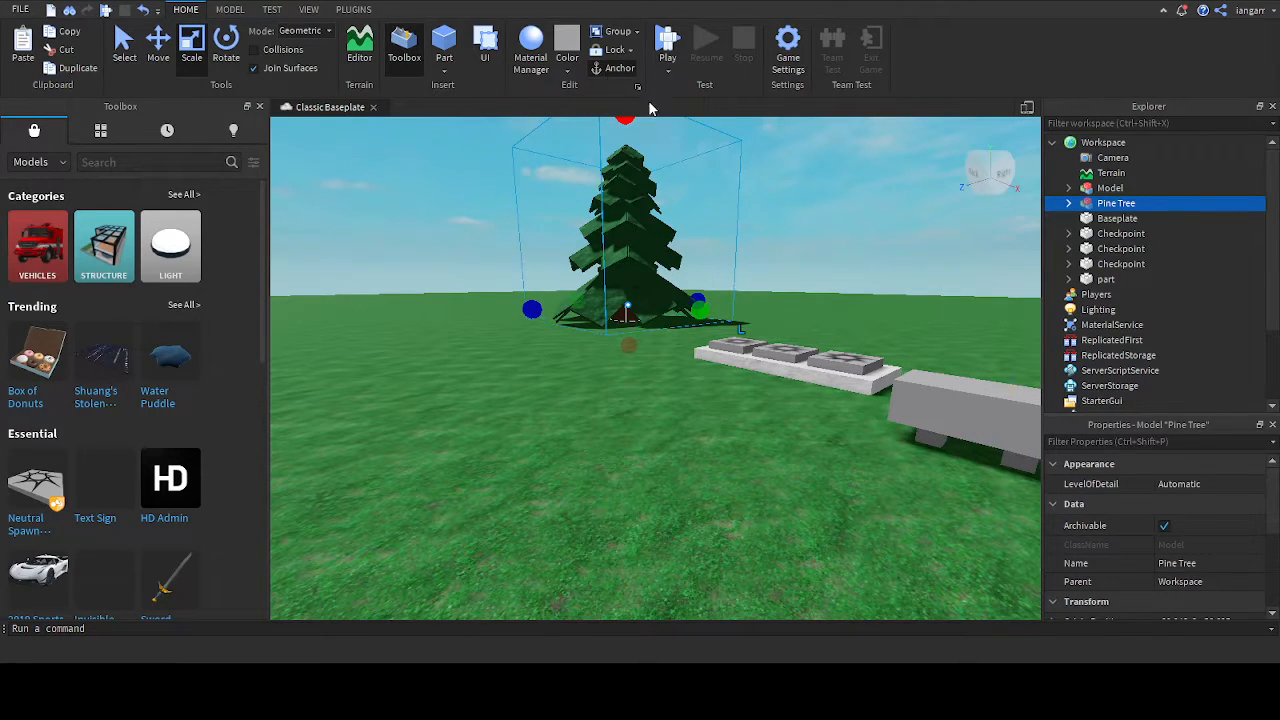
pyautogui.click(797, 205)
pyautogui.moveTo(694, 249); pyautogui.dragTo(694, 241, button='right')
pyautogui.click(702, 268)
pyautogui.click(702, 268)
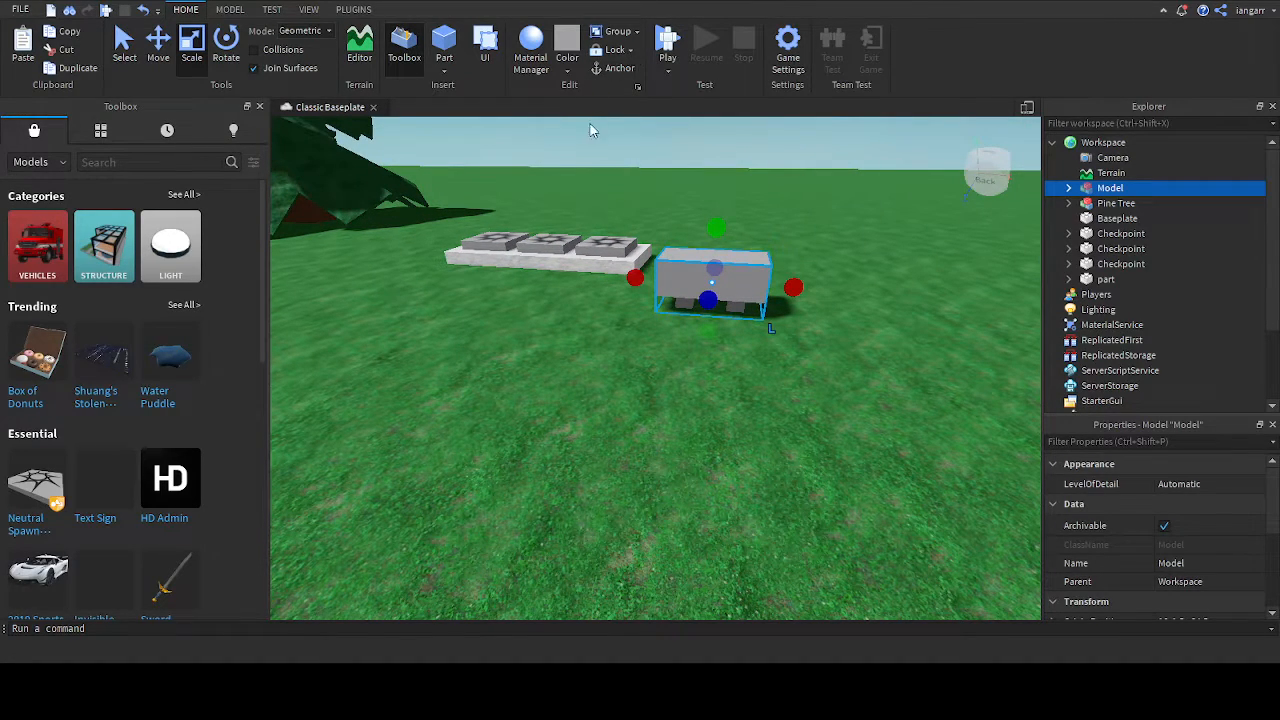
# Step: Playtest the place, walk the character up to the grouped block model, and stop the test
pyautogui.click(668, 52)
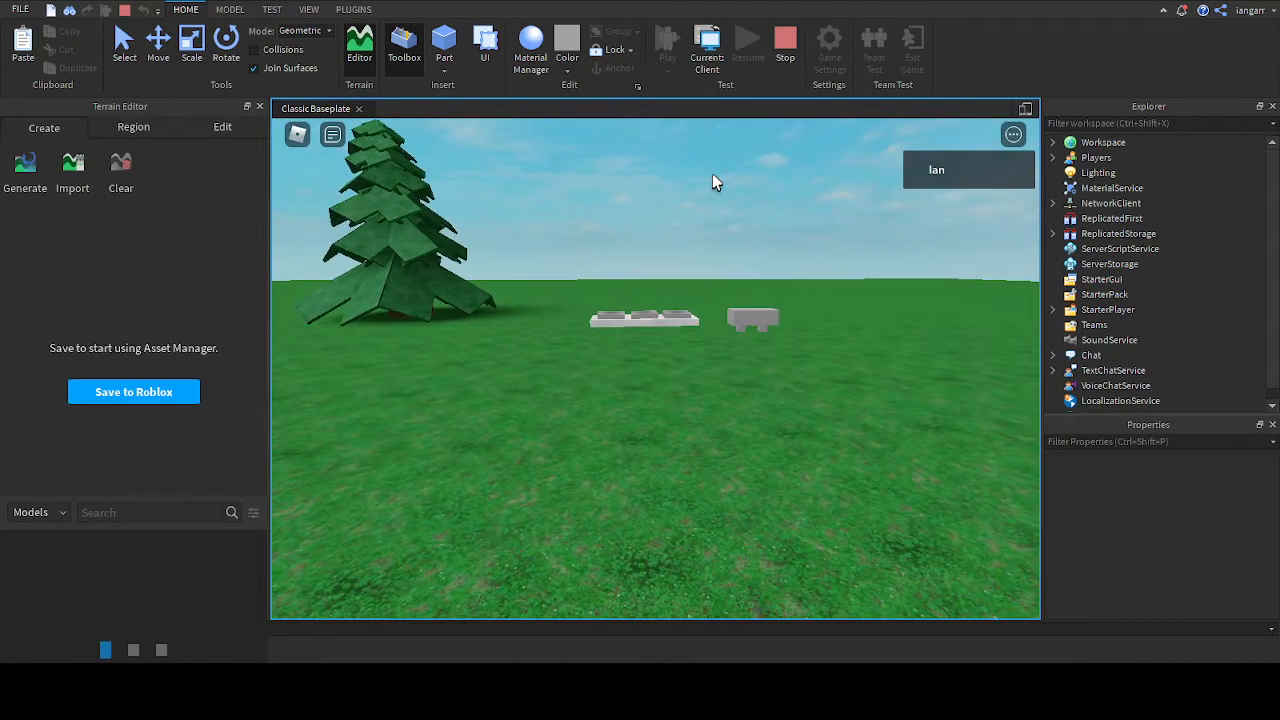
pyautogui.scroll(3, 712, 173)
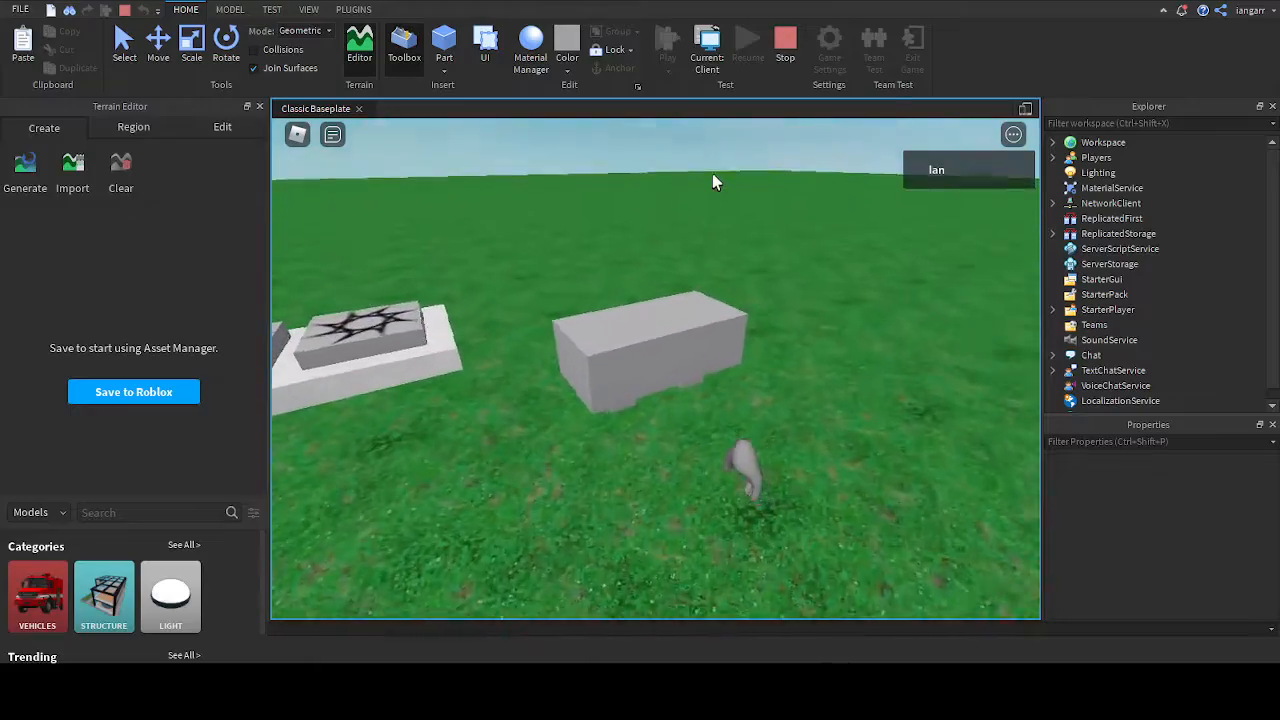
pyautogui.press('w')
pyautogui.moveTo(712, 173); pyautogui.dragTo(712, 173, button='right')
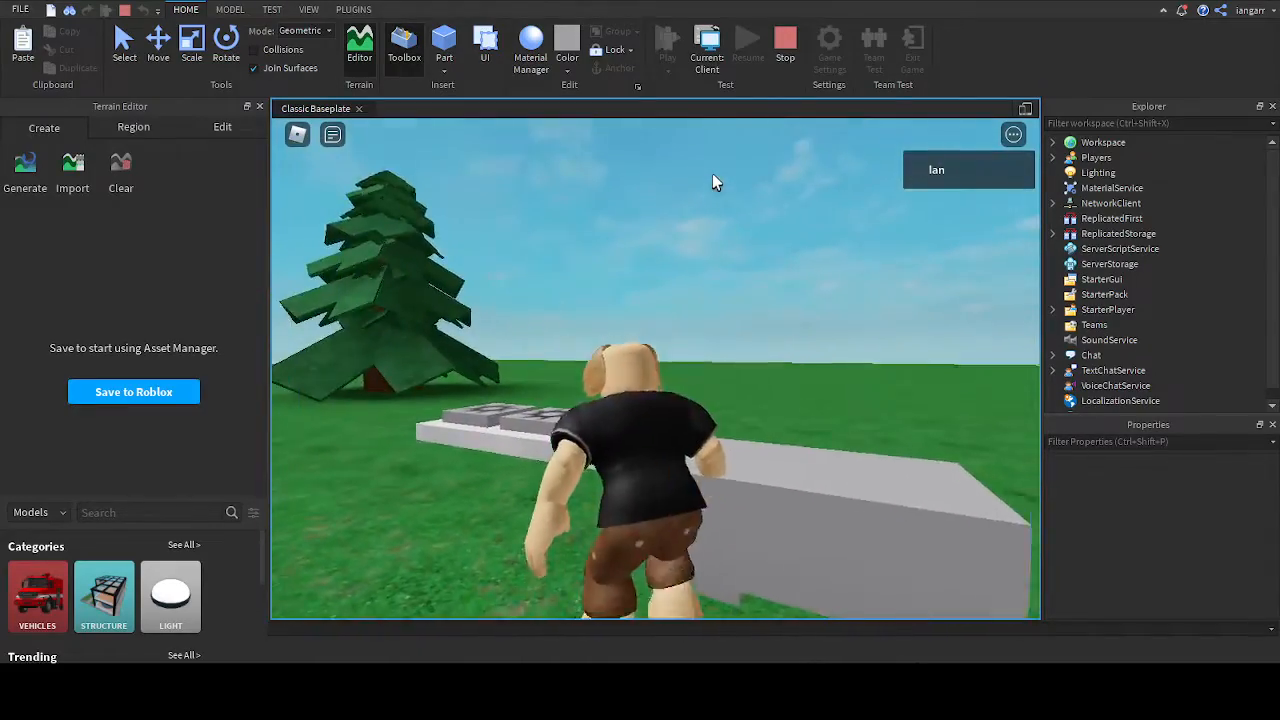
pyautogui.press('w')
pyautogui.press('s')
pyautogui.click(785, 45)
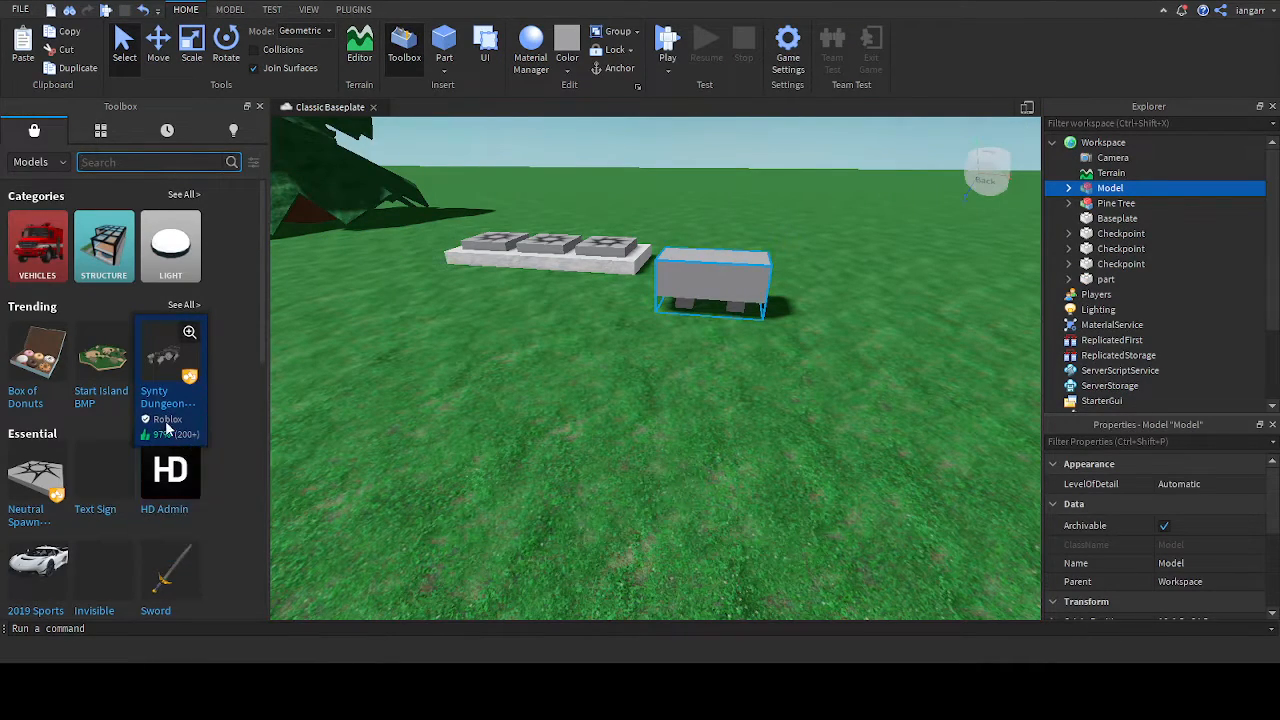
# Step: Insert the trending Box of Donuts model from the Toolbox and view it from several sides
pyautogui.click(44, 360)
pyautogui.moveTo(743, 297); pyautogui.dragTo(663, 168, button='right')
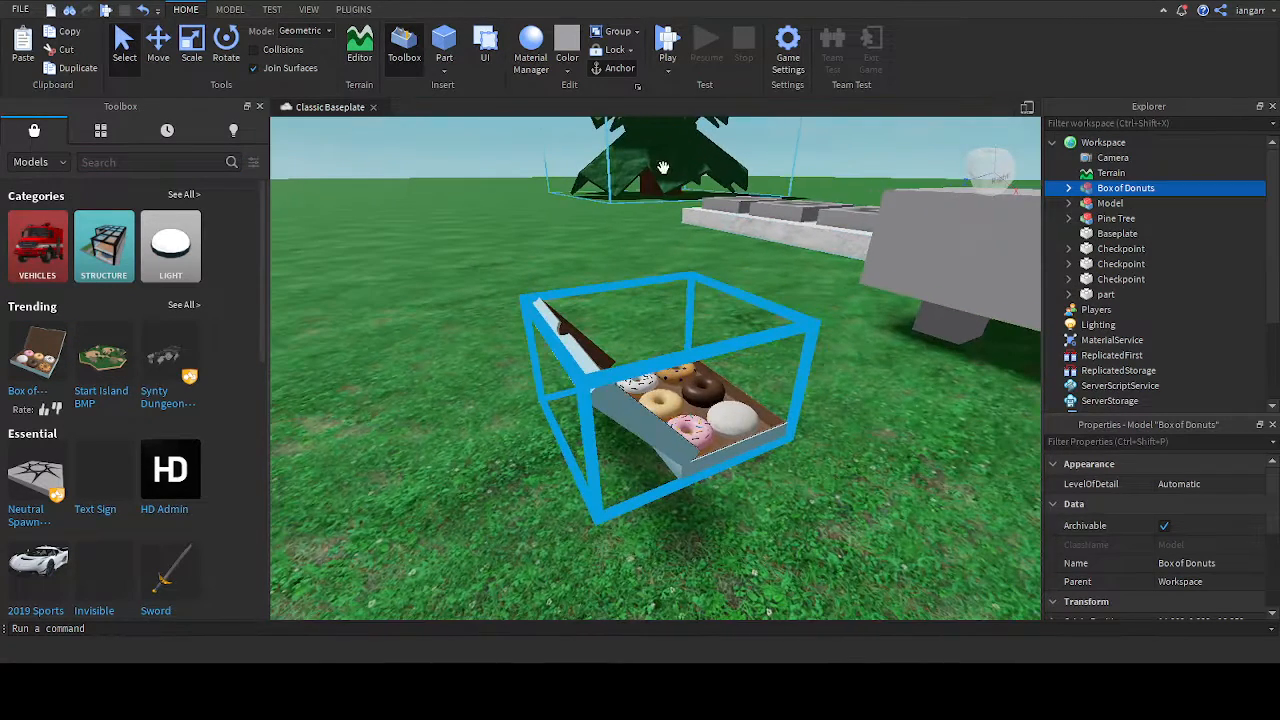
pyautogui.moveTo(792, 246); pyautogui.dragTo(792, 246, button='right')
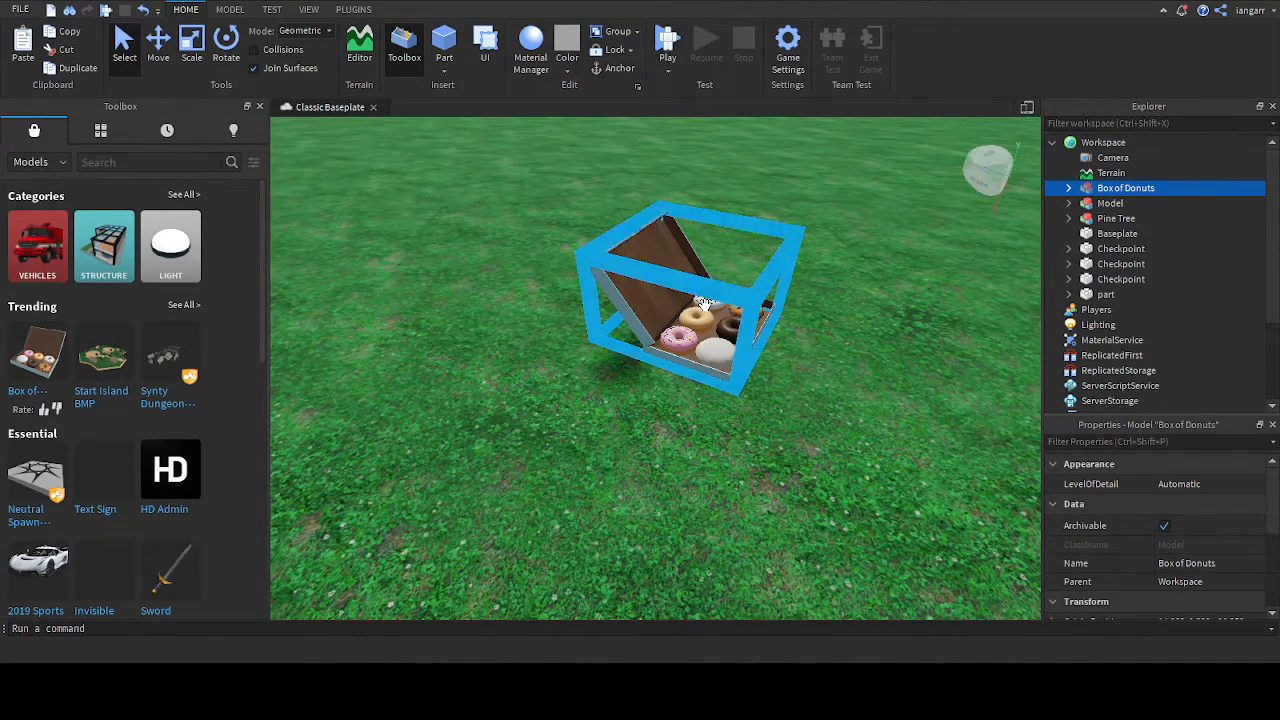
# Step: Delete the Box of Donuts model from the grass
pyautogui.press('Delete')
pyautogui.moveTo(621, 264); pyautogui.dragTo(621, 264, button='right')
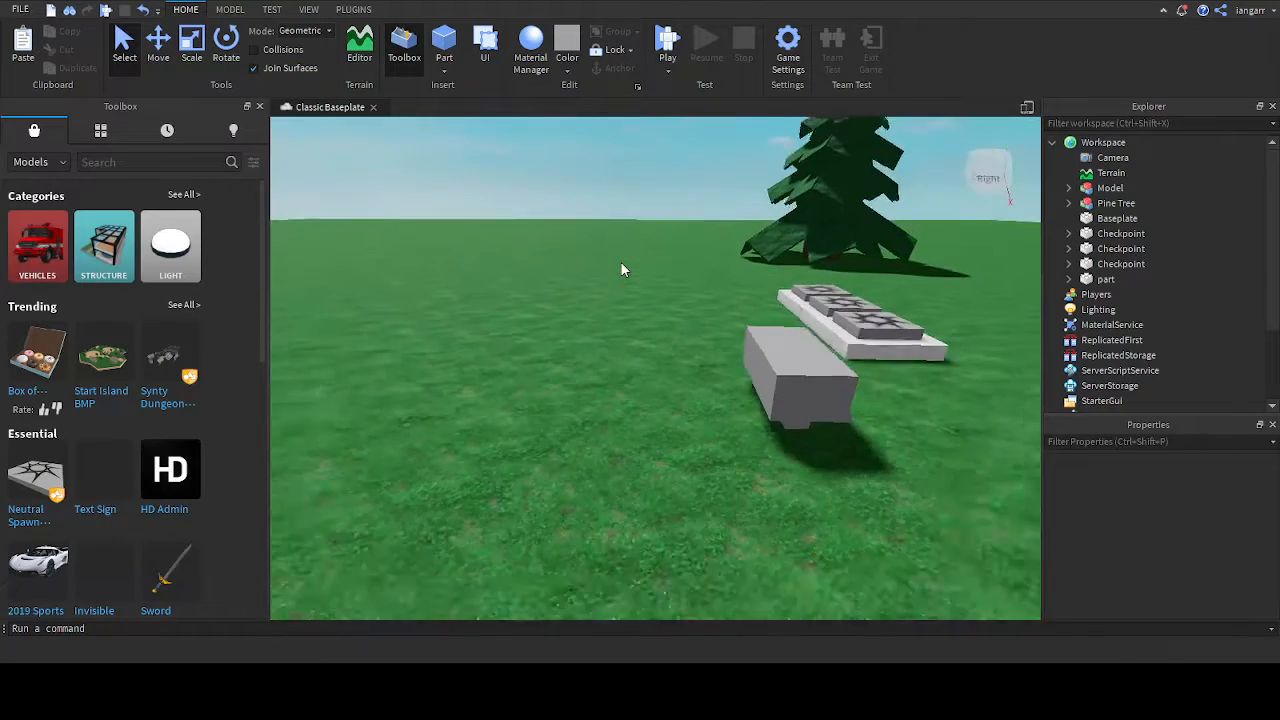
pyautogui.scroll(-2, 621, 264)
# Step: Search the Toolbox models for "king ghidorah", insert the King Ghidorah: King of Terror model, and deselect it
pyautogui.click(114, 163)
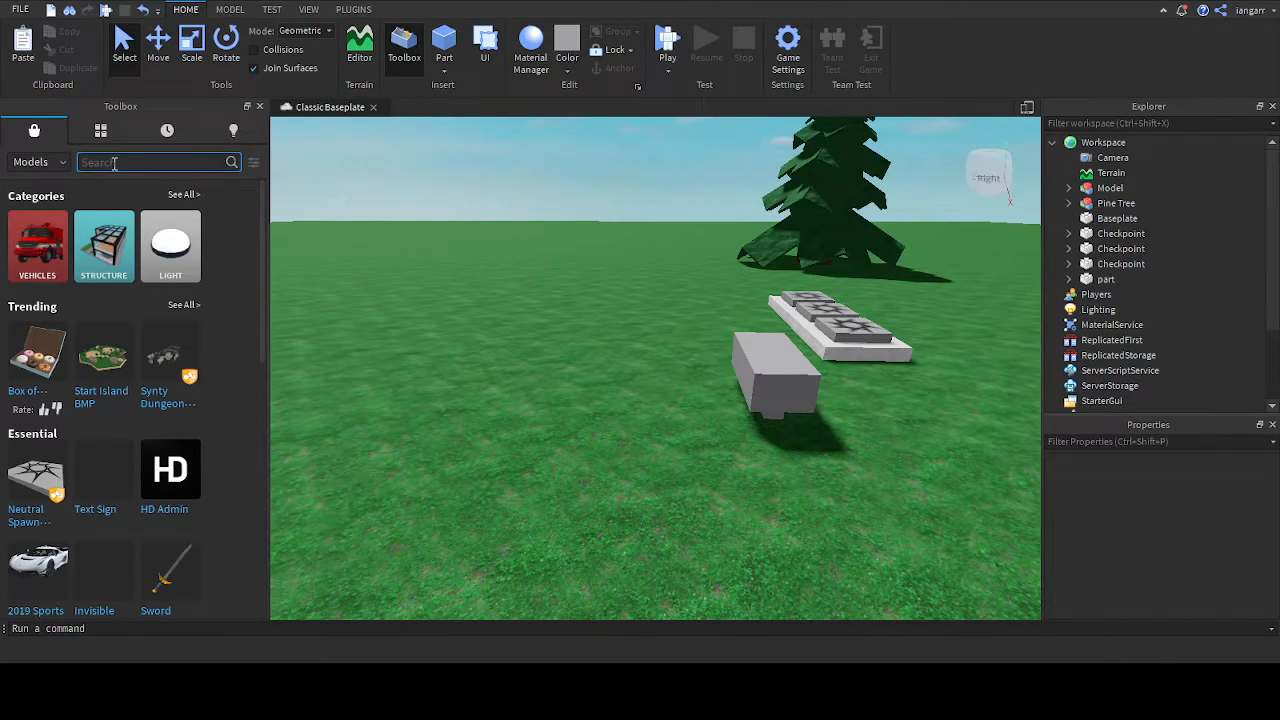
pyautogui.write('king')
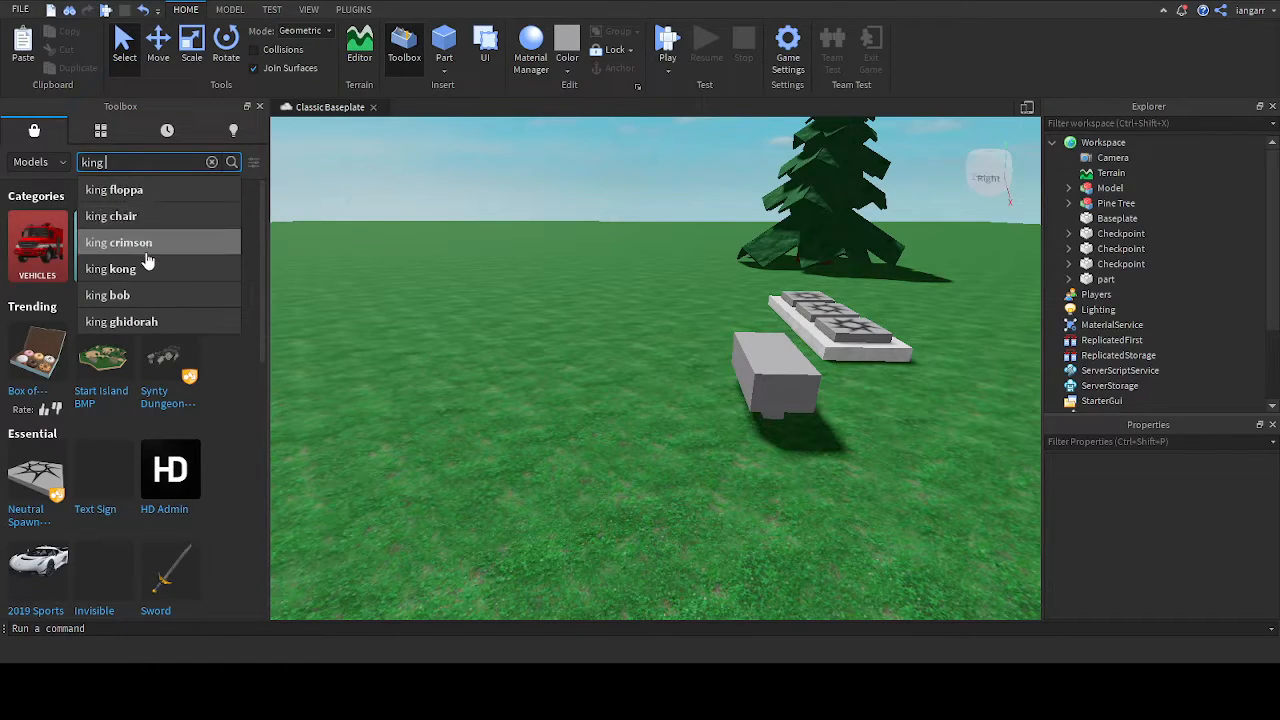
pyautogui.click(147, 321)
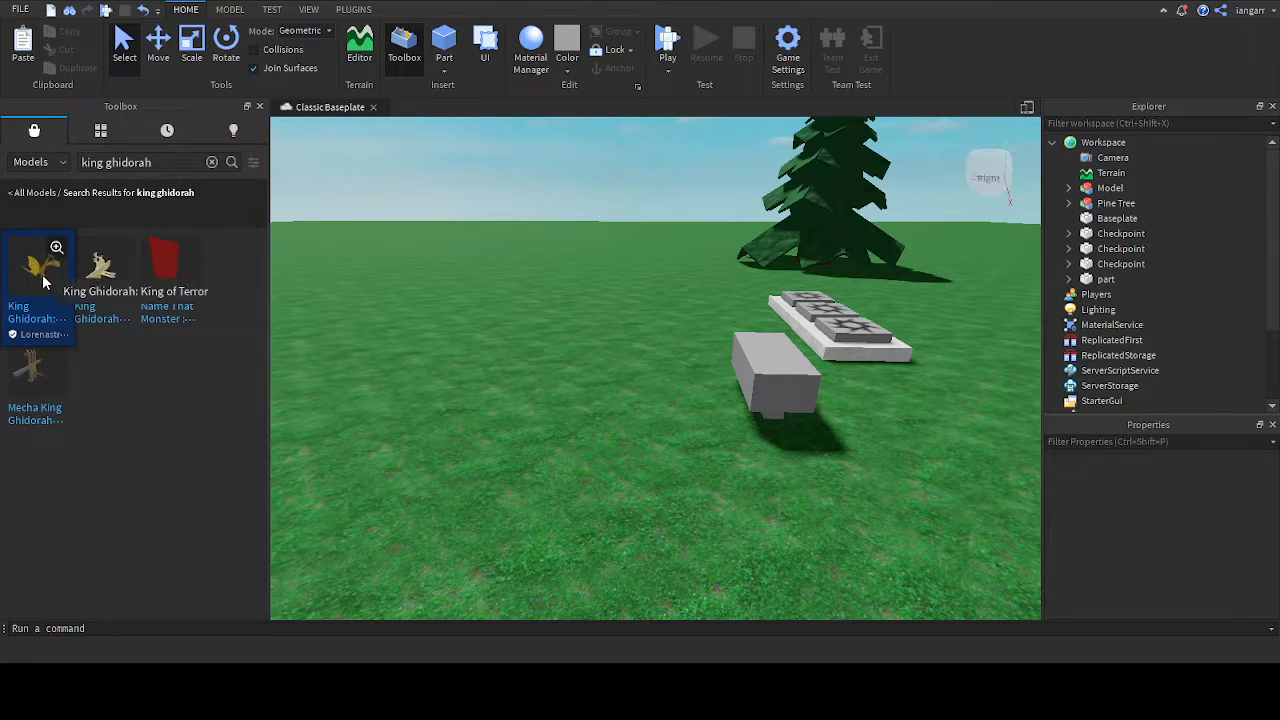
pyautogui.click(33, 289)
pyautogui.press('f')
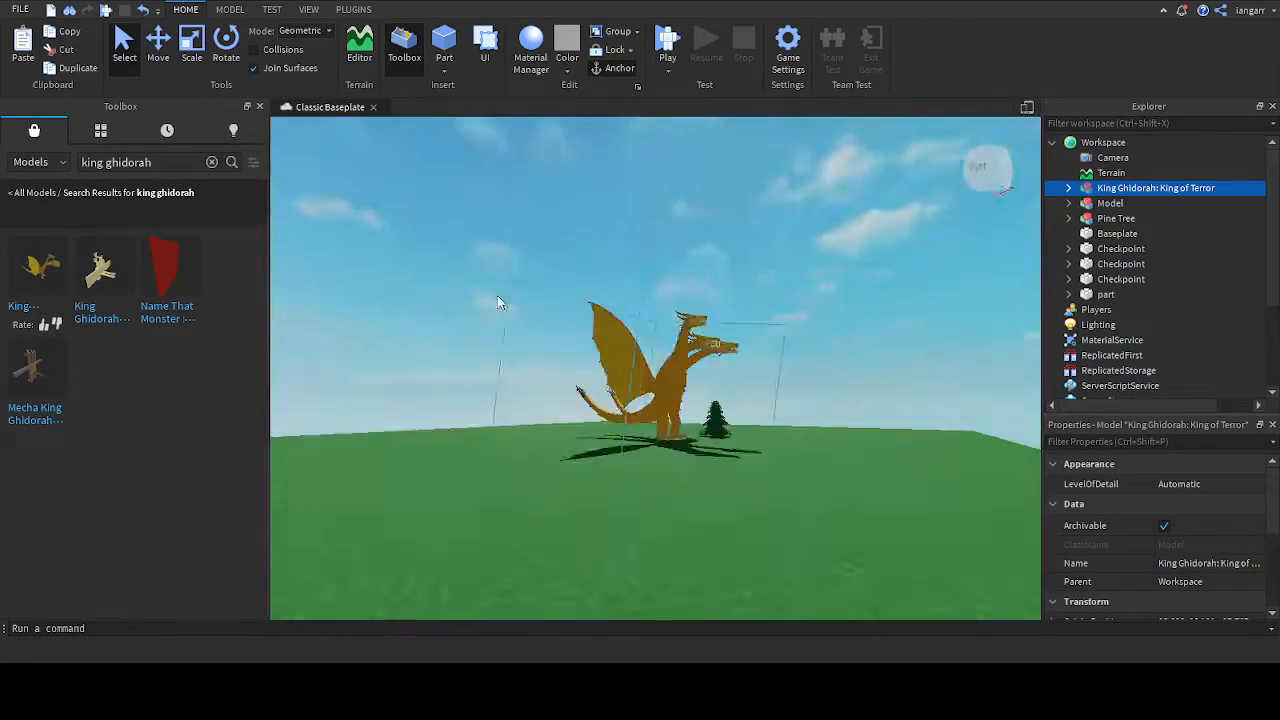
pyautogui.press('w')
pyautogui.moveTo(499, 298); pyautogui.dragTo(508, 297, button='right')
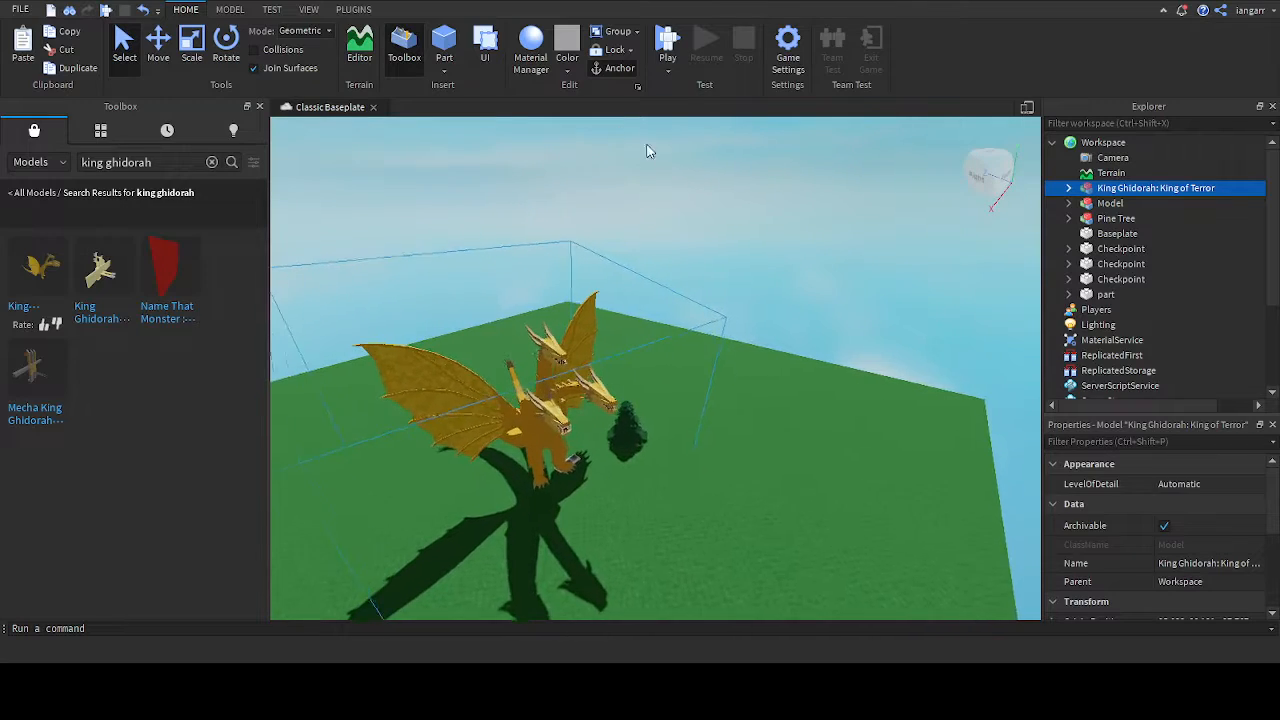
pyautogui.click(716, 183)
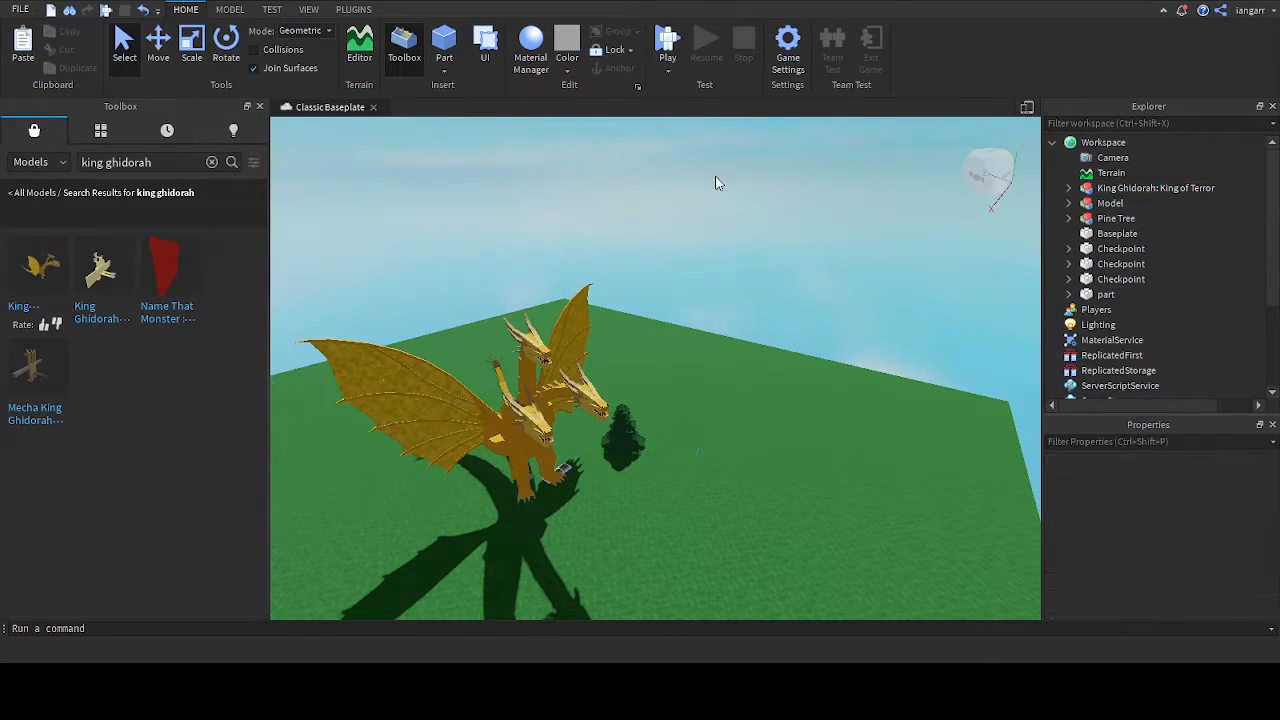
# Step: Playtest the place with the dragon model in it, walk the character around, and stop the test
pyautogui.press('w')
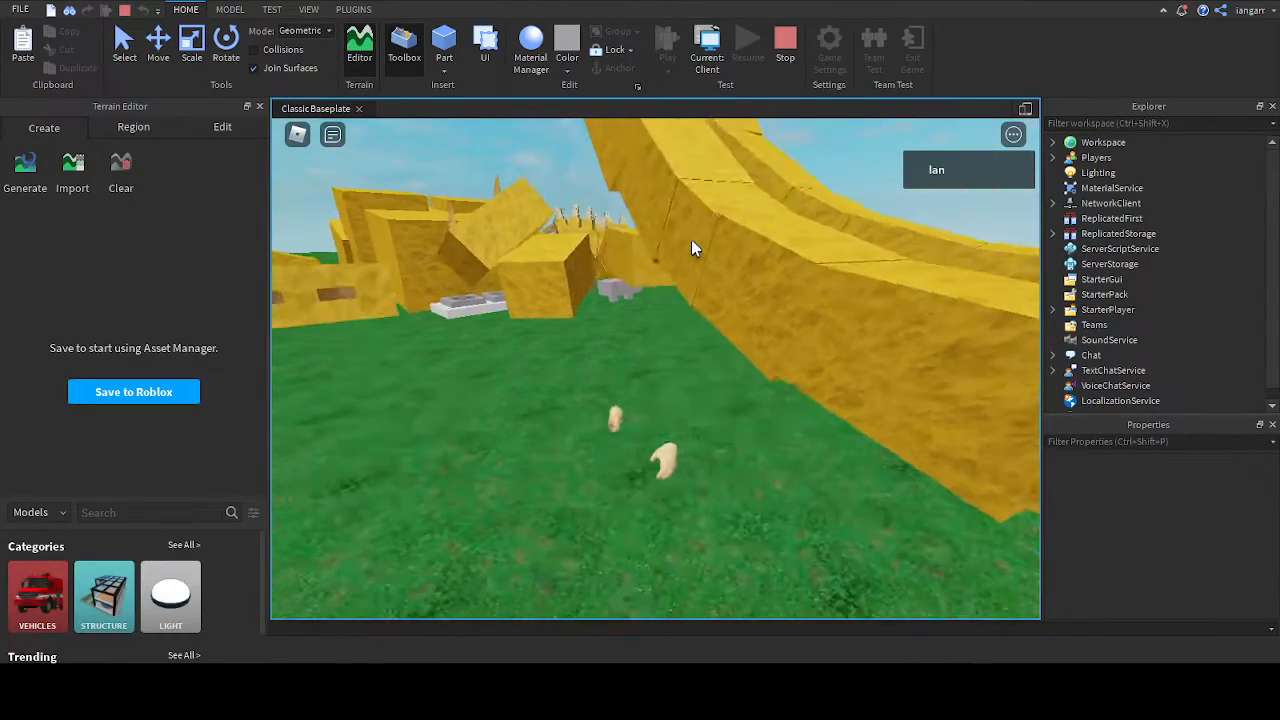
pyautogui.moveTo(726, 263); pyautogui.dragTo(726, 263, button='right')
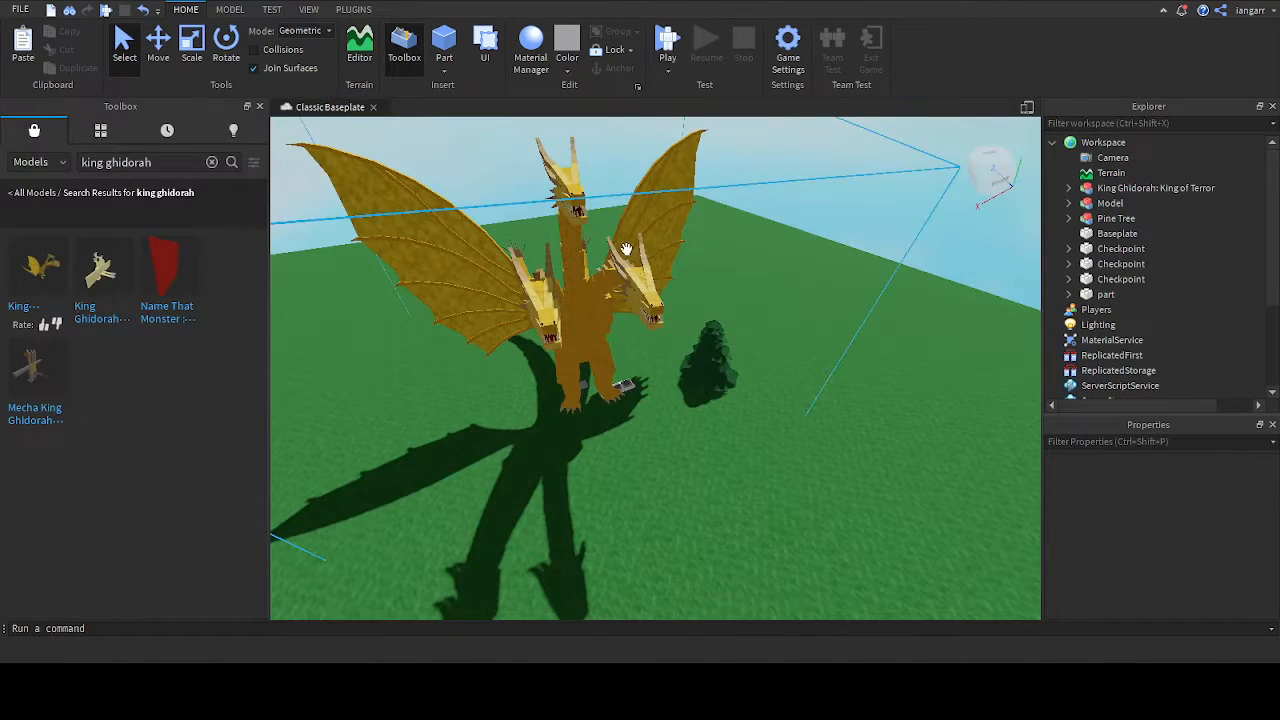
# Step: Delete the King Ghidorah dragon model from the workspace
pyautogui.click(617, 266)
pyautogui.press('Delete')
pyautogui.moveTo(617, 268); pyautogui.dragTo(656, 268, button='right')
pyautogui.press('w')
pyautogui.press('w')
# Step: Delete the three checkpoint pads from the top of the white platform
pyautogui.click(650, 395)
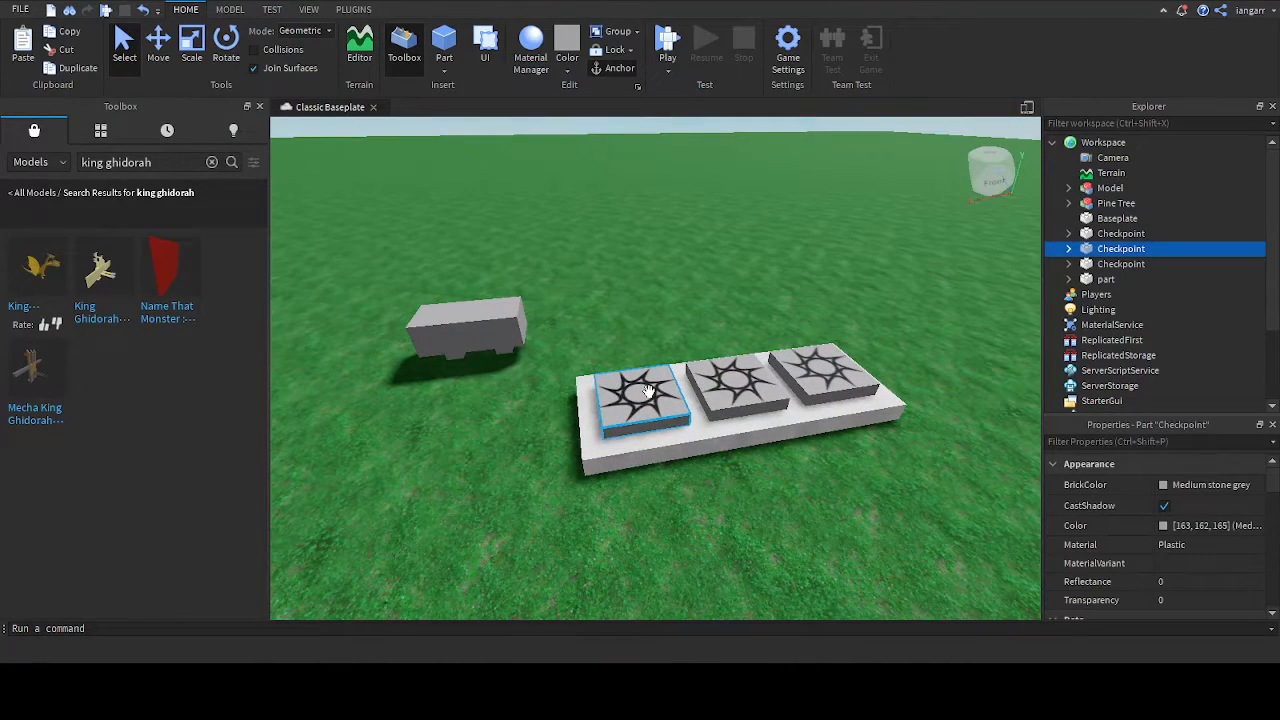
pyautogui.press('Delete')
pyautogui.click(735, 388)
pyautogui.press('Delete')
pyautogui.click(805, 393)
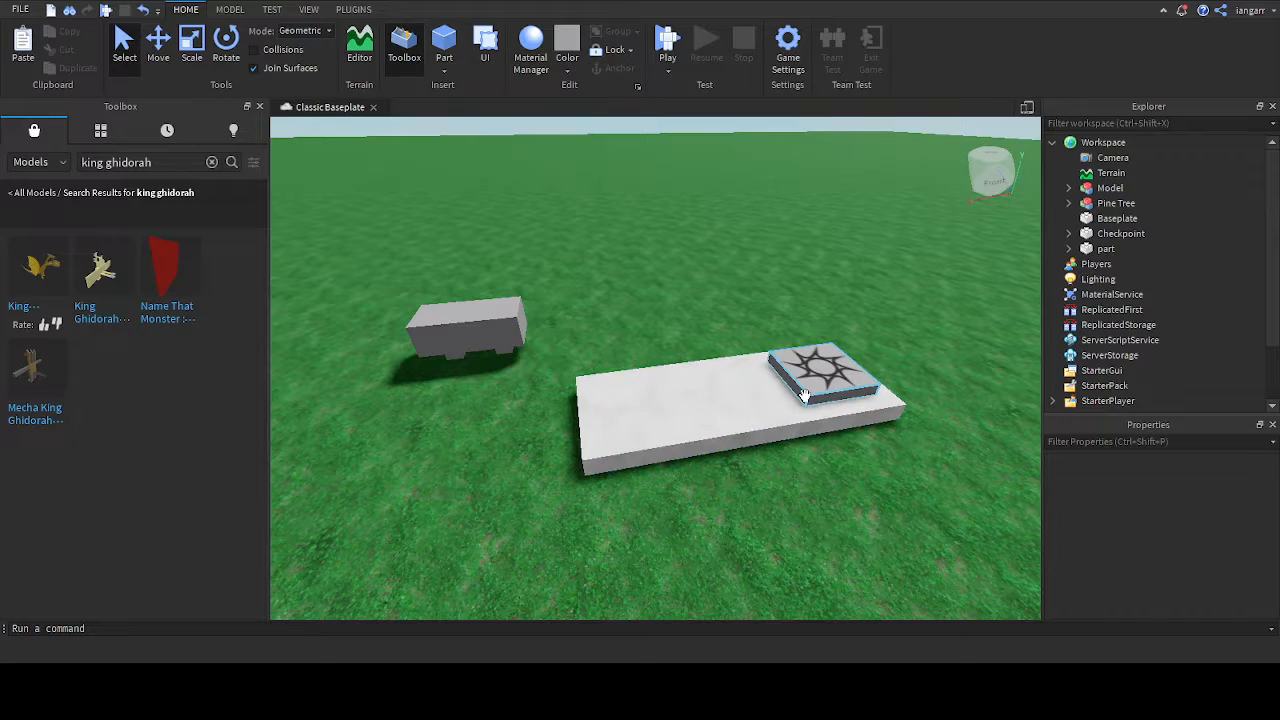
pyautogui.press('Delete')
pyautogui.click(750, 388)
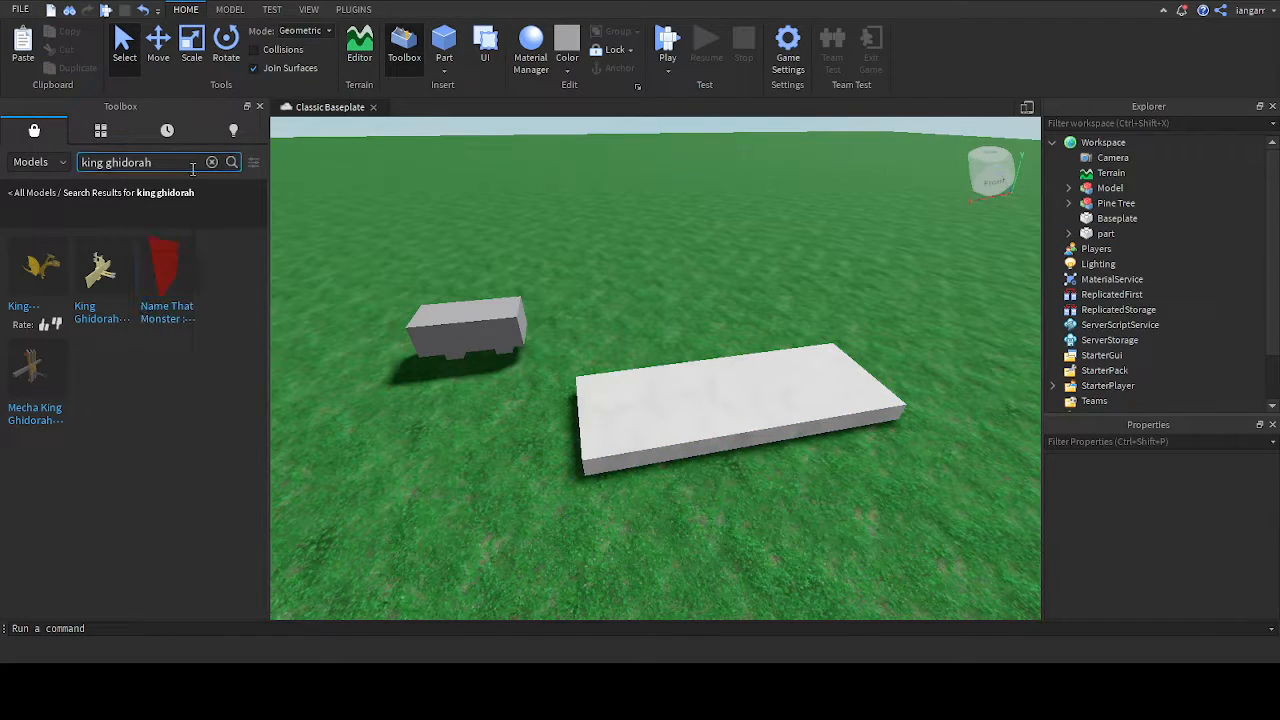
# Step: Search the Toolbox models for "spawn" and insert the Neutral Spawn model by Roblox
pyautogui.click(210, 163)
pyautogui.write('spawn')
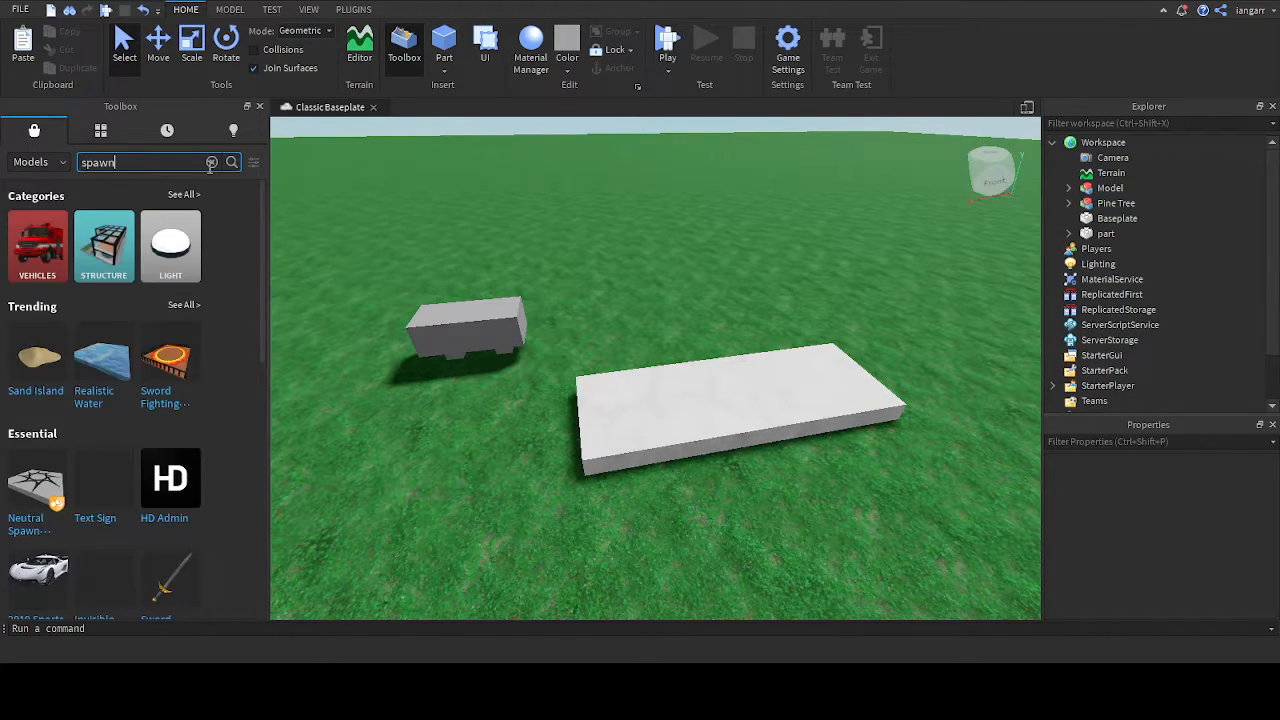
pyautogui.press('Return')
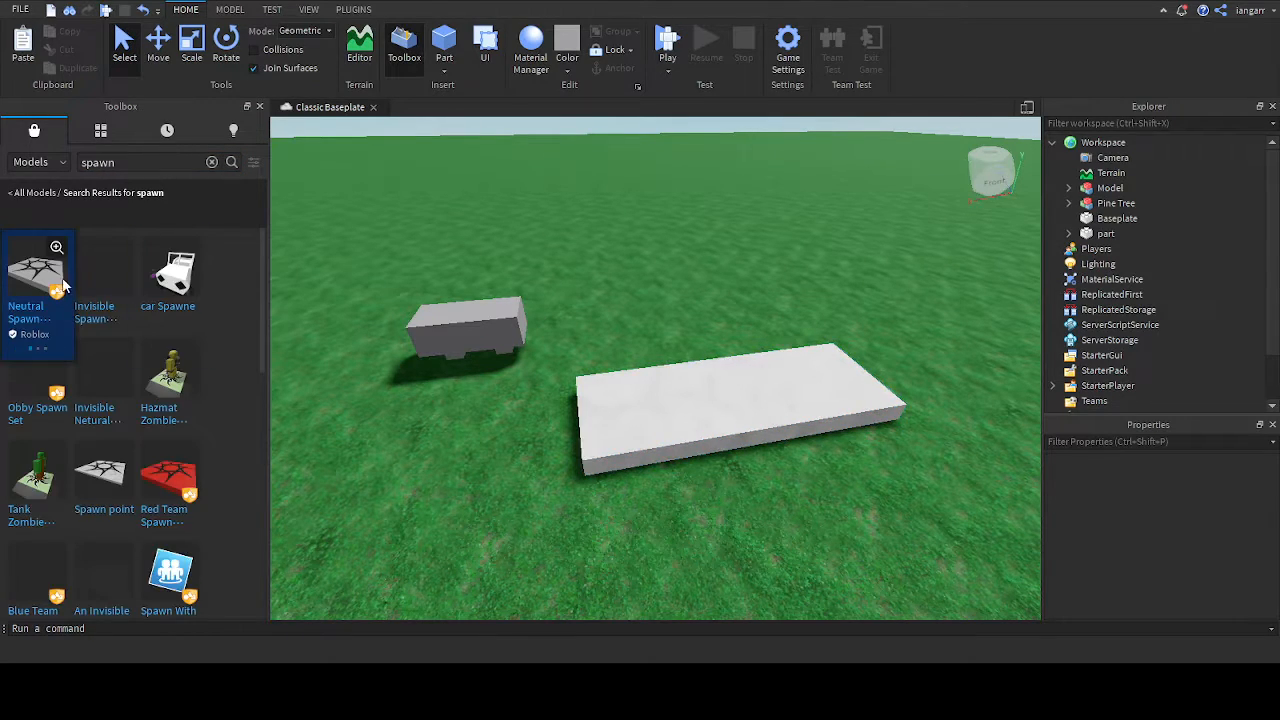
pyautogui.click(30, 278)
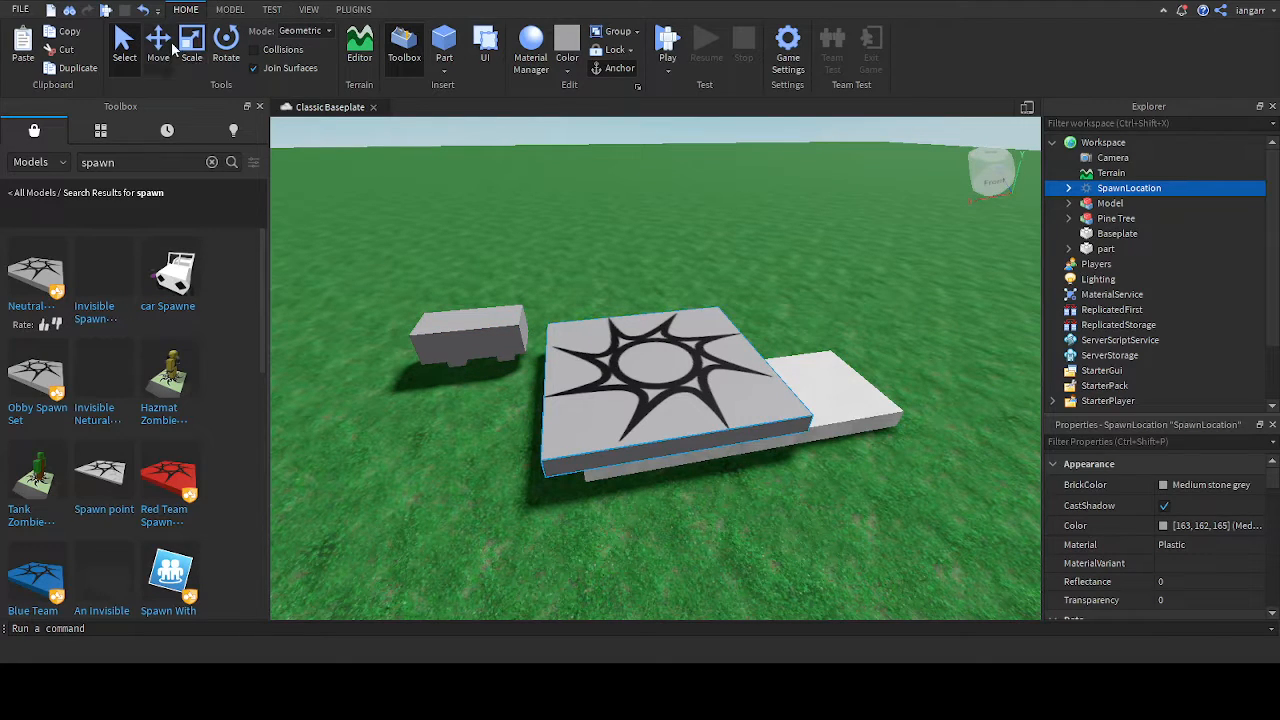
# Step: Scale down the new spawn location's width and length towards the size of the white platform
pyautogui.moveTo(508, 386); pyautogui.dragTo(596, 377)
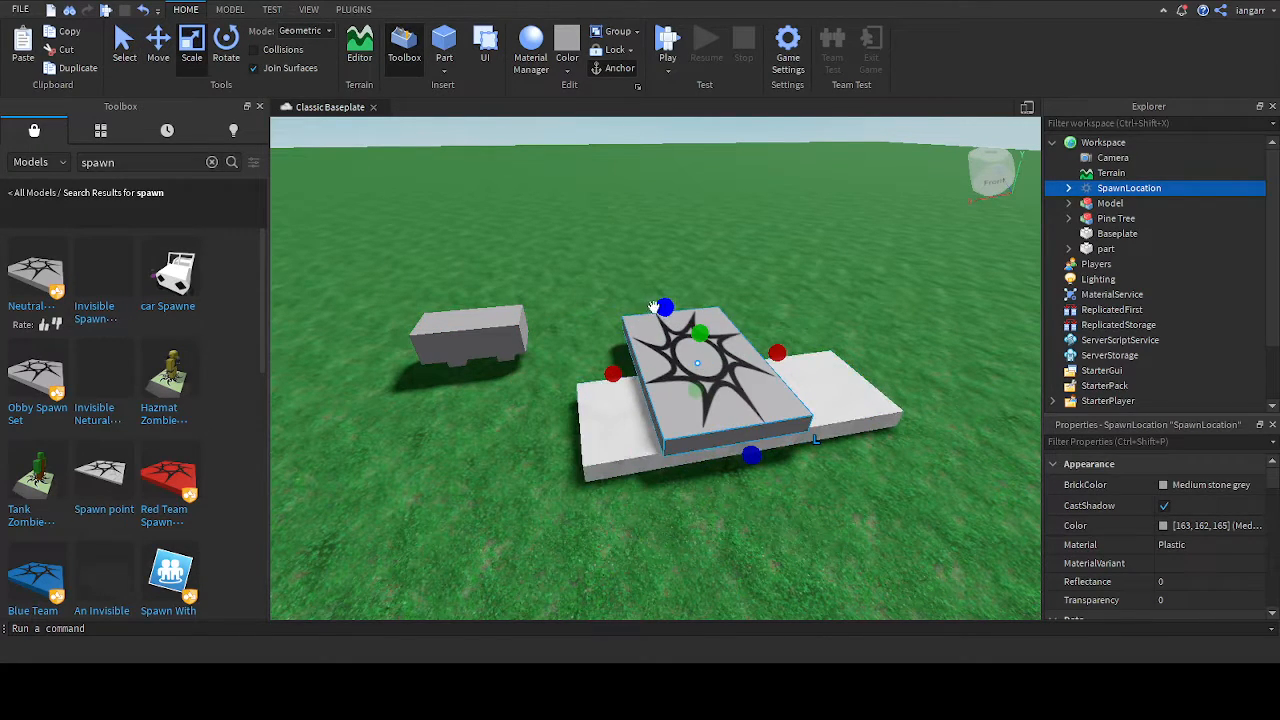
pyautogui.moveTo(656, 309); pyautogui.dragTo(677, 348)
pyautogui.press('f')
pyautogui.moveTo(609, 329); pyautogui.dragTo(616, 326, button='right')
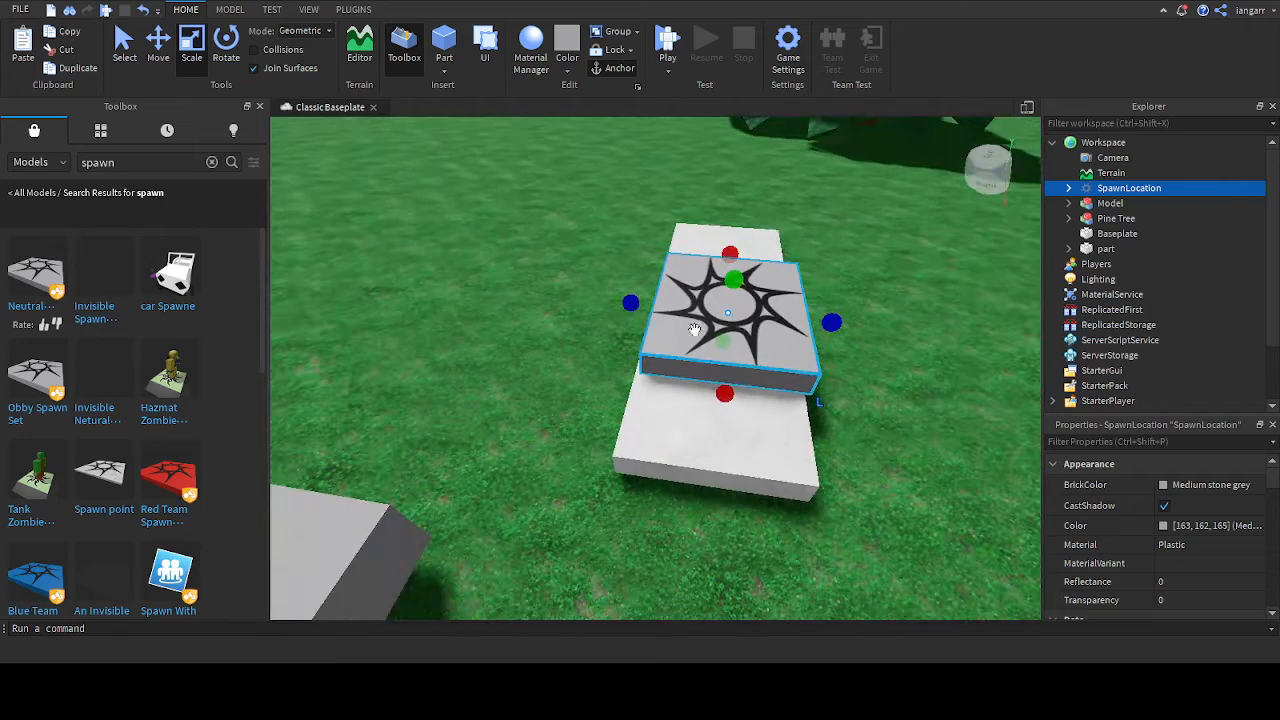
pyautogui.moveTo(730, 255); pyautogui.dragTo(729, 350)
pyautogui.press('d')
pyautogui.moveTo(727, 333); pyautogui.dragTo(708, 303, button='right')
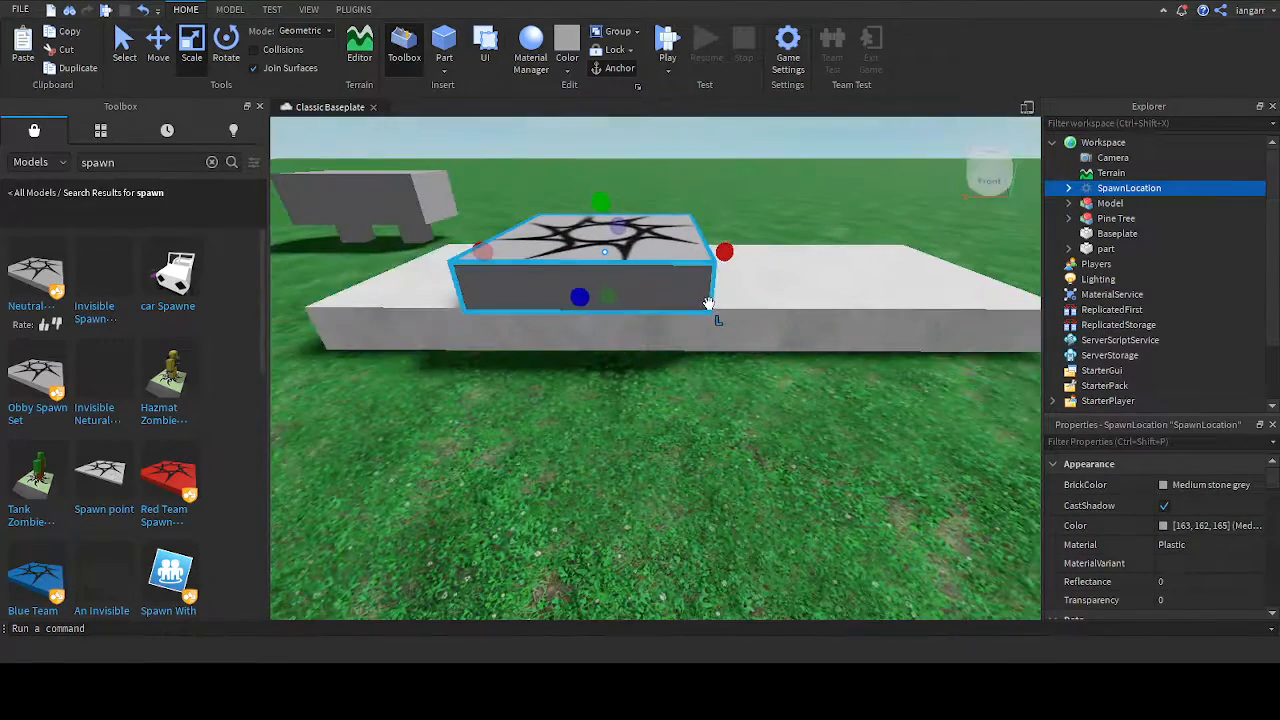
# Step: Trim the spawn location's sides until it sits within the edges of the white platform, and deselect it
pyautogui.moveTo(580, 301); pyautogui.dragTo(586, 286)
pyautogui.press('d')
pyautogui.moveTo(586, 286); pyautogui.dragTo(644, 291, button='right')
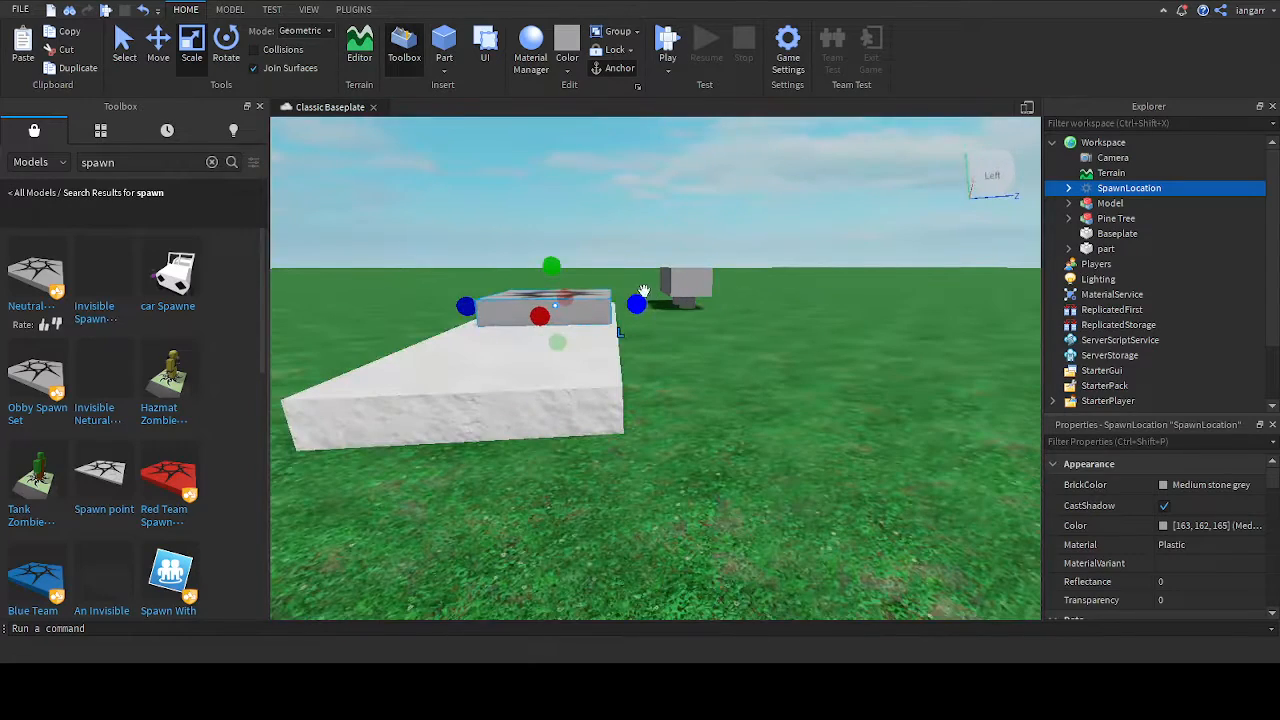
pyautogui.press('a')
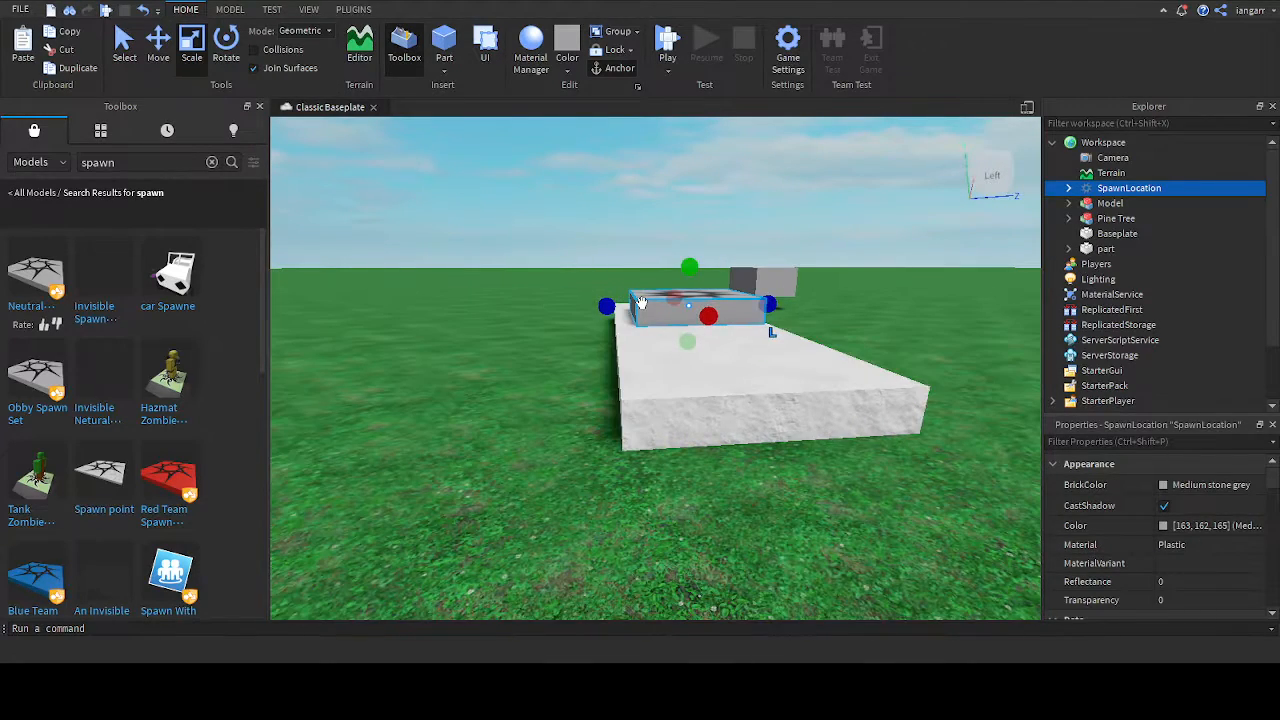
pyautogui.press('d')
pyautogui.moveTo(664, 306); pyautogui.dragTo(648, 305)
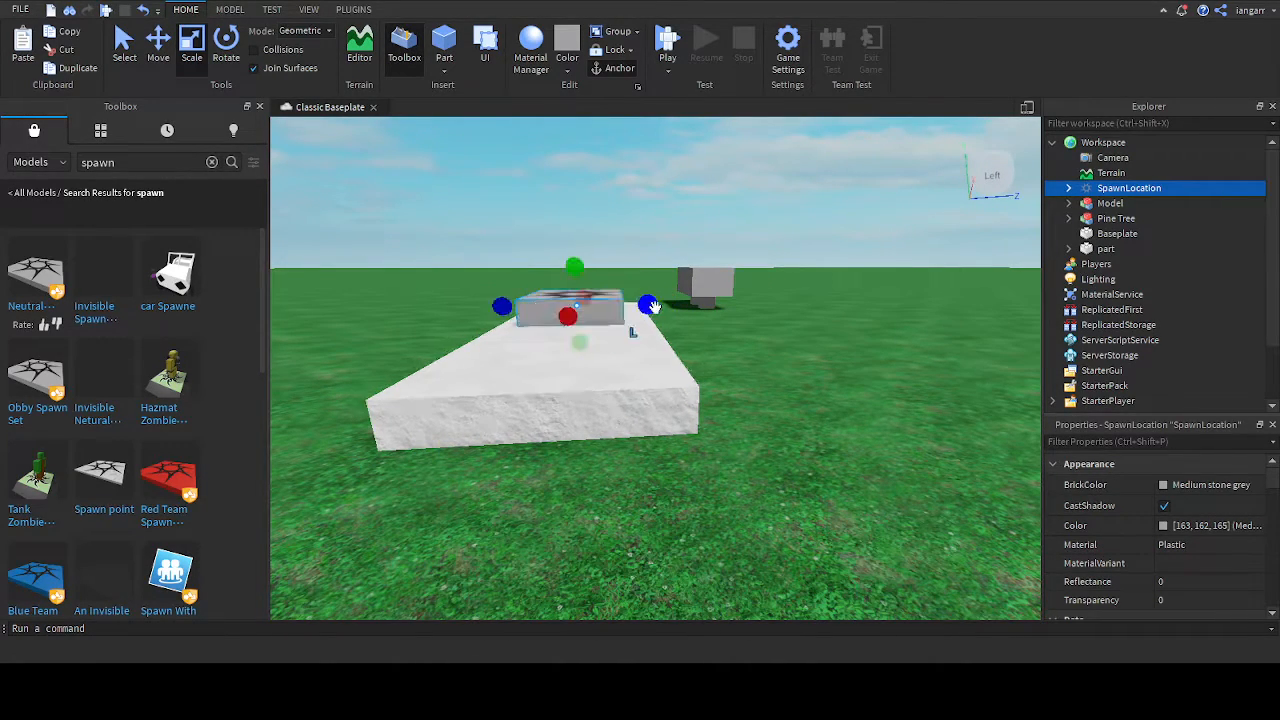
pyautogui.moveTo(569, 316); pyautogui.dragTo(573, 309)
pyautogui.press('f')
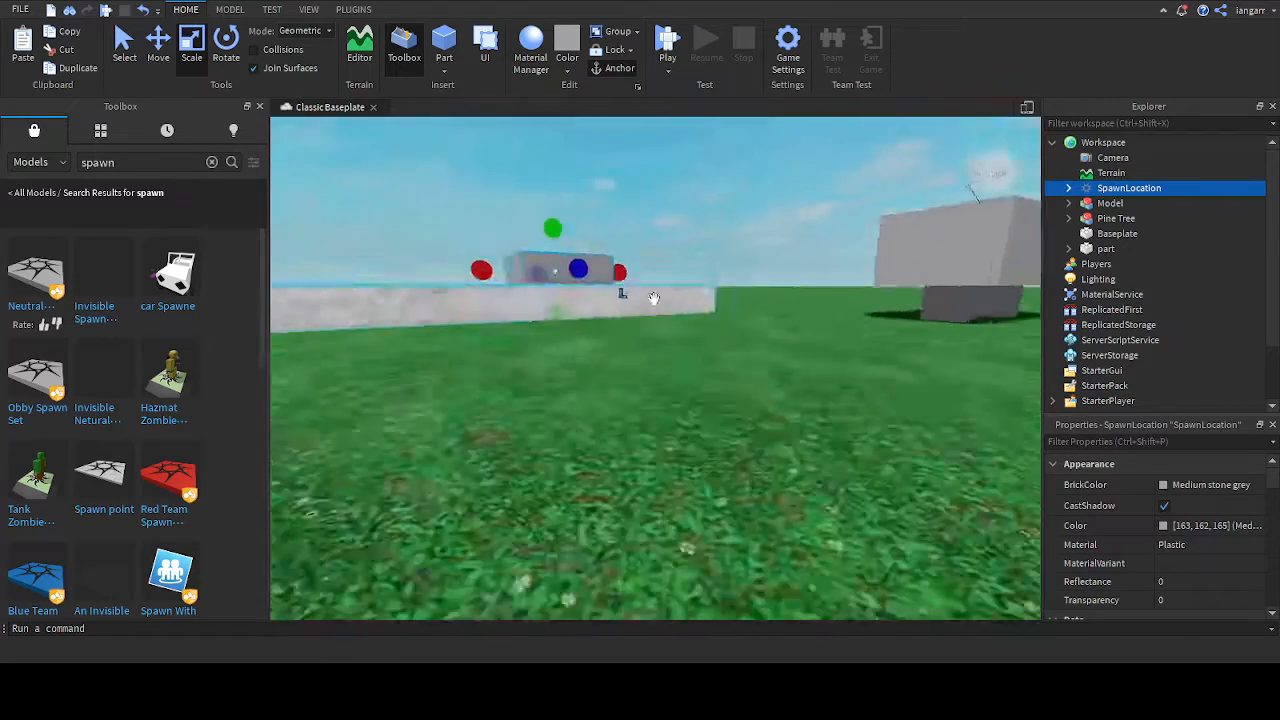
pyautogui.moveTo(620, 437); pyautogui.dragTo(600, 437)
pyautogui.moveTo(747, 204); pyautogui.dragTo(579, 133, button='right')
pyautogui.click(735, 174)
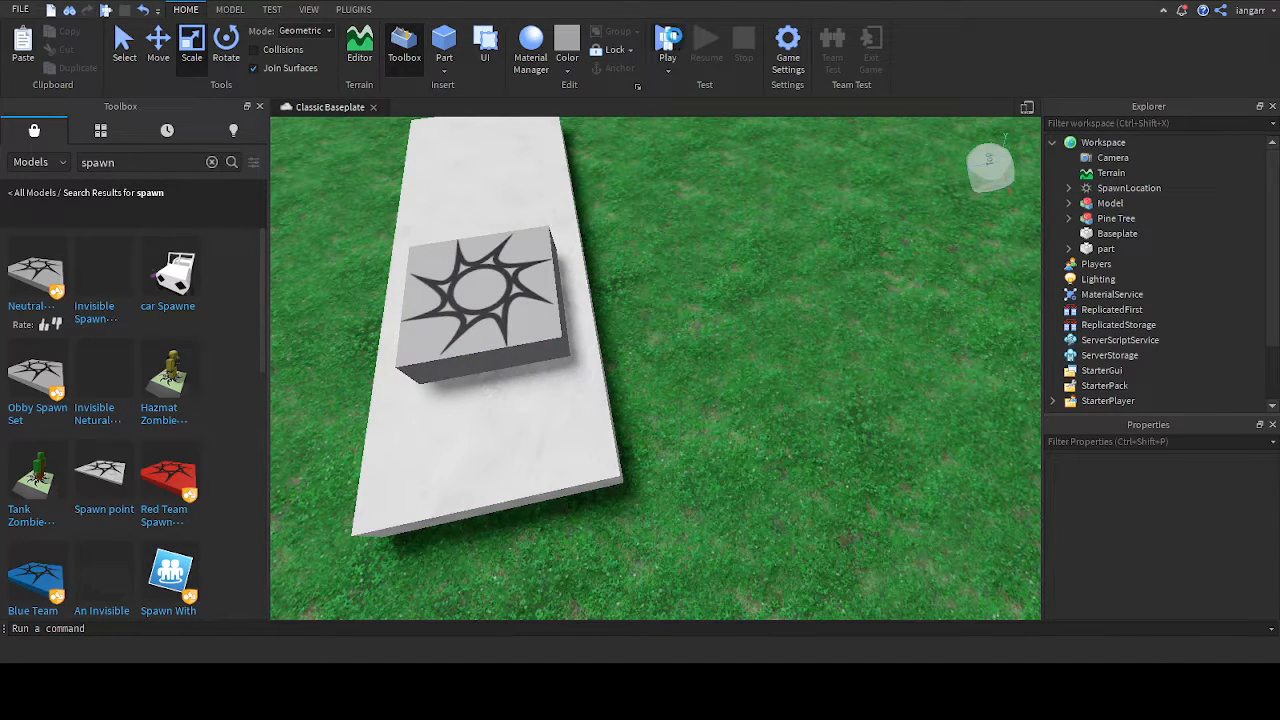
# Step: Playtest the place from the resized spawn location, walk the character around, and stop the test
pyautogui.click(670, 40)
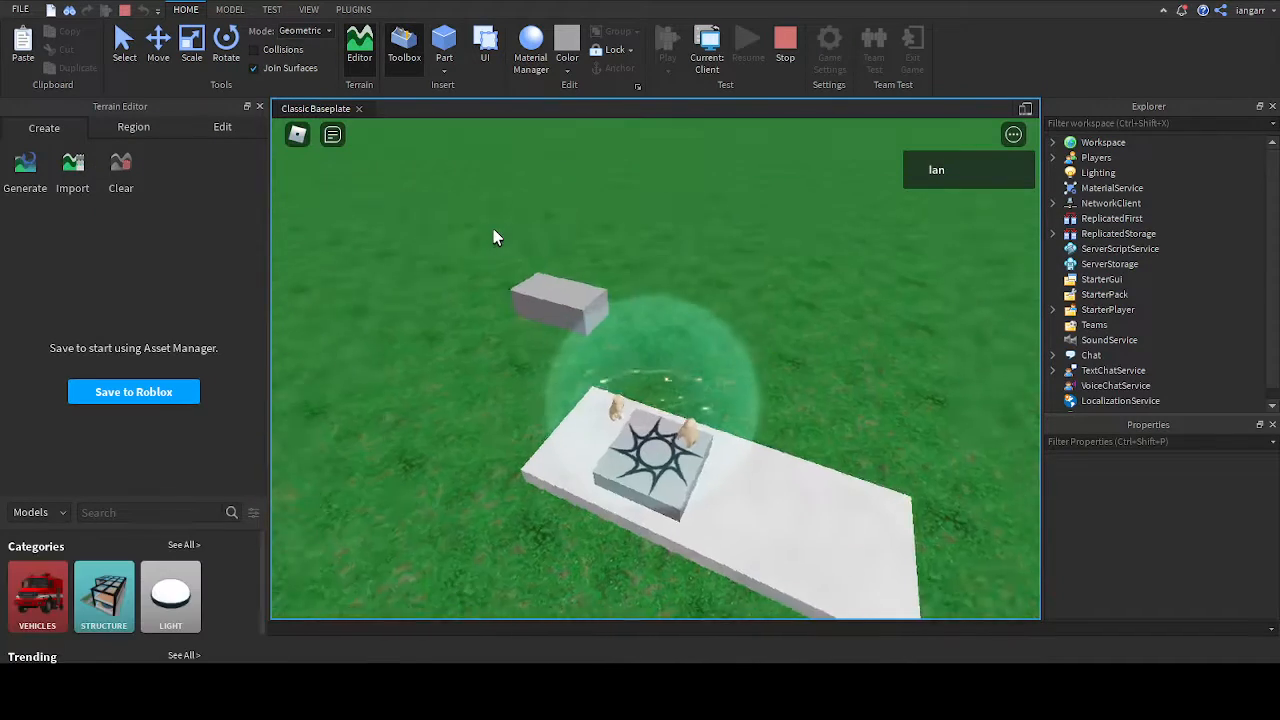
pyautogui.press('a')
pyautogui.moveTo(647, 290); pyautogui.dragTo(644, 407, button='right')
pyautogui.press('a')
pyautogui.press('w')
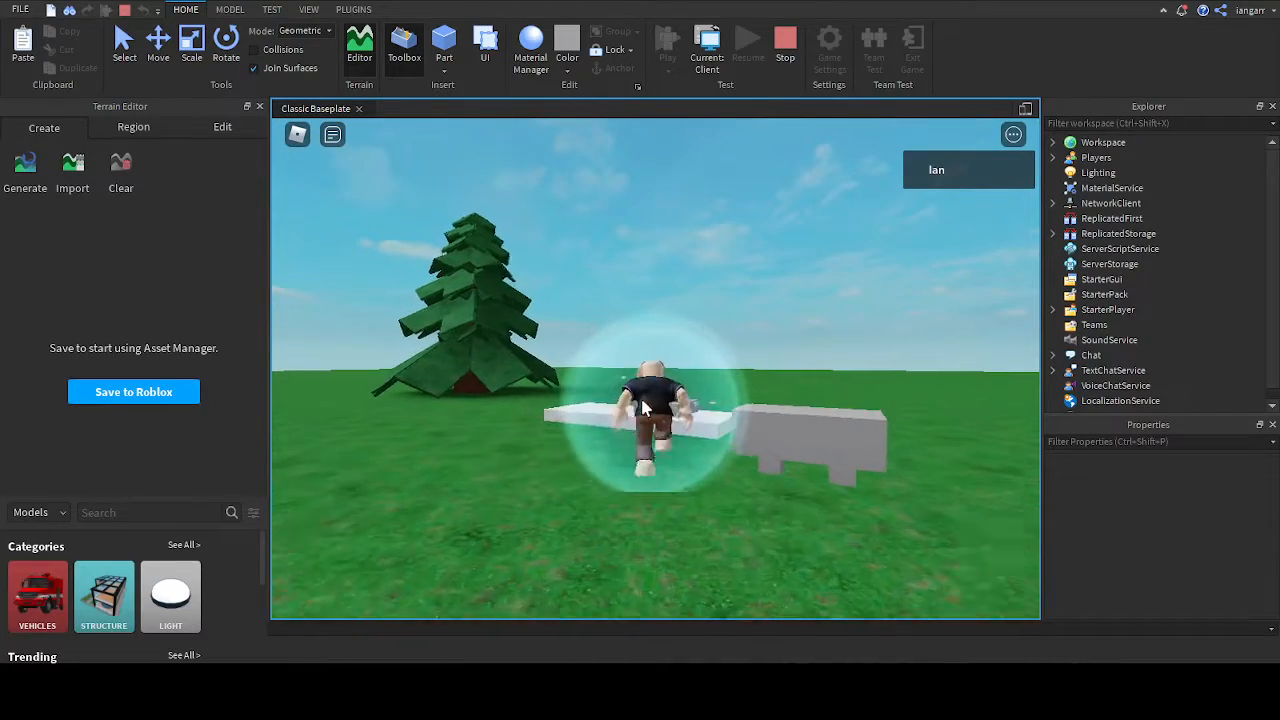
pyautogui.click(778, 47)
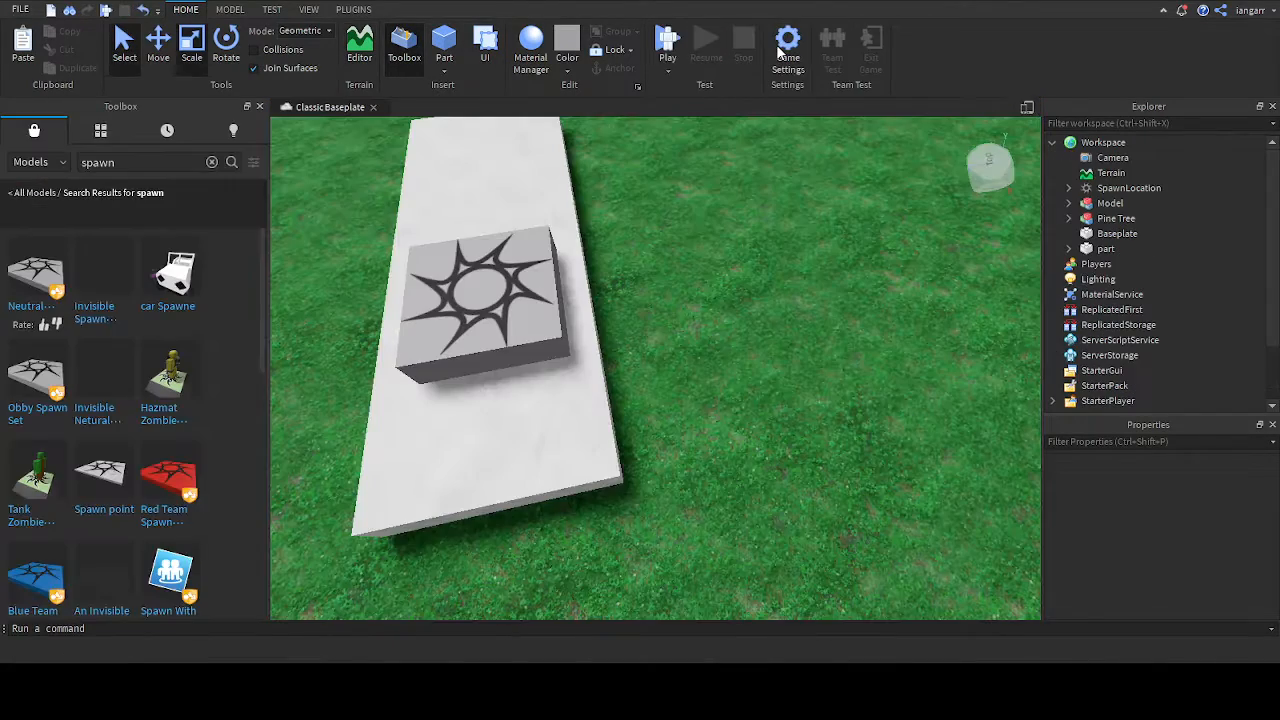
# Step: Select the grey block model beside the platform to check its anchoring, and deselect it
pyautogui.moveTo(805, 146); pyautogui.dragTo(805, 150, button='right')
pyautogui.scroll(-4, 805, 150)
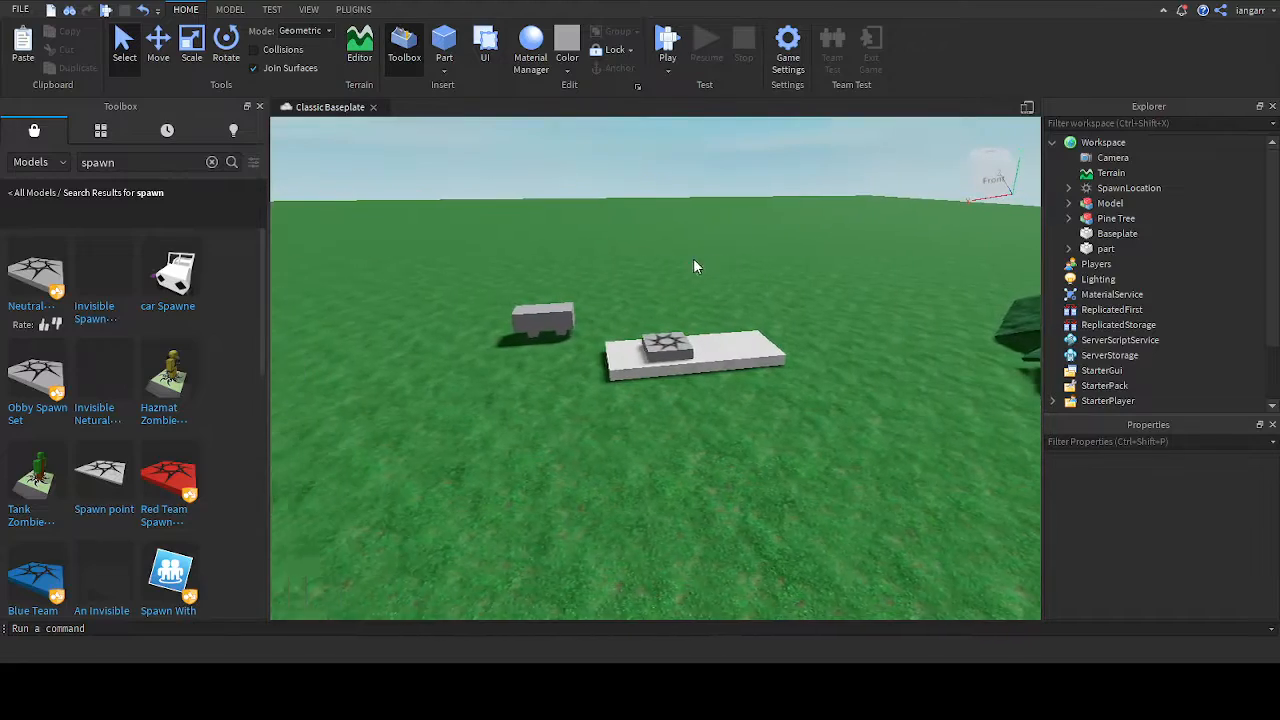
pyautogui.scroll(3, 680, 266)
pyautogui.click(631, 294)
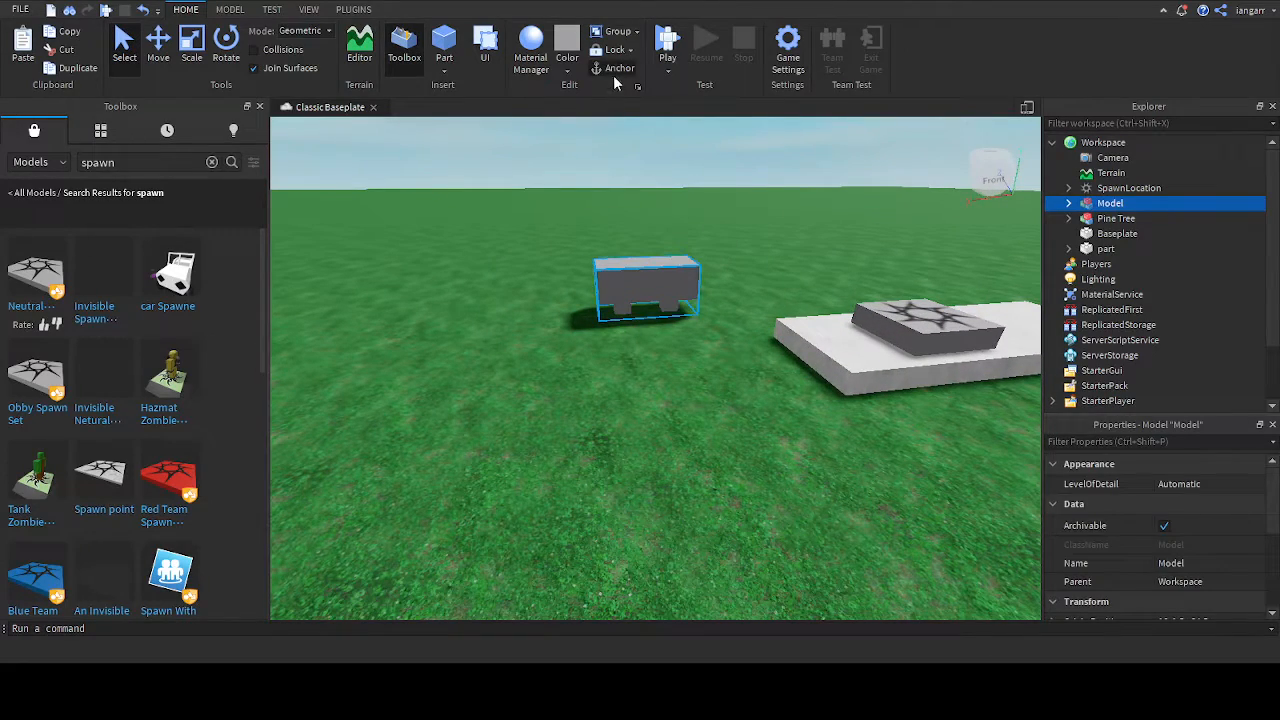
pyautogui.moveTo(726, 225); pyautogui.dragTo(741, 208, button='right')
pyautogui.click(736, 205)
# Step: Survey the baseplate with the pine tree, platform and grey block model from several sides
pyautogui.press('s')
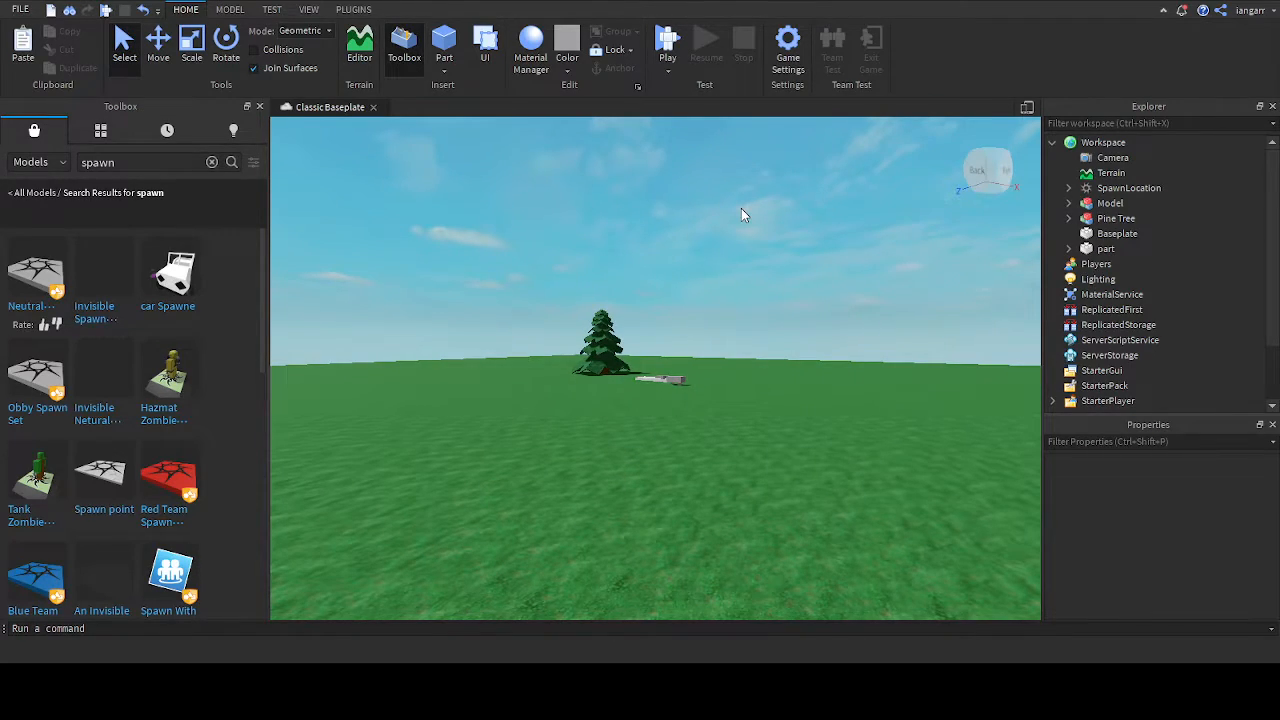
pyautogui.press('w')
pyautogui.moveTo(702, 315); pyautogui.dragTo(700, 314, button='right')
pyautogui.press('w')
pyautogui.press('d')
pyautogui.press('d')
pyautogui.press('s')
pyautogui.press('w')
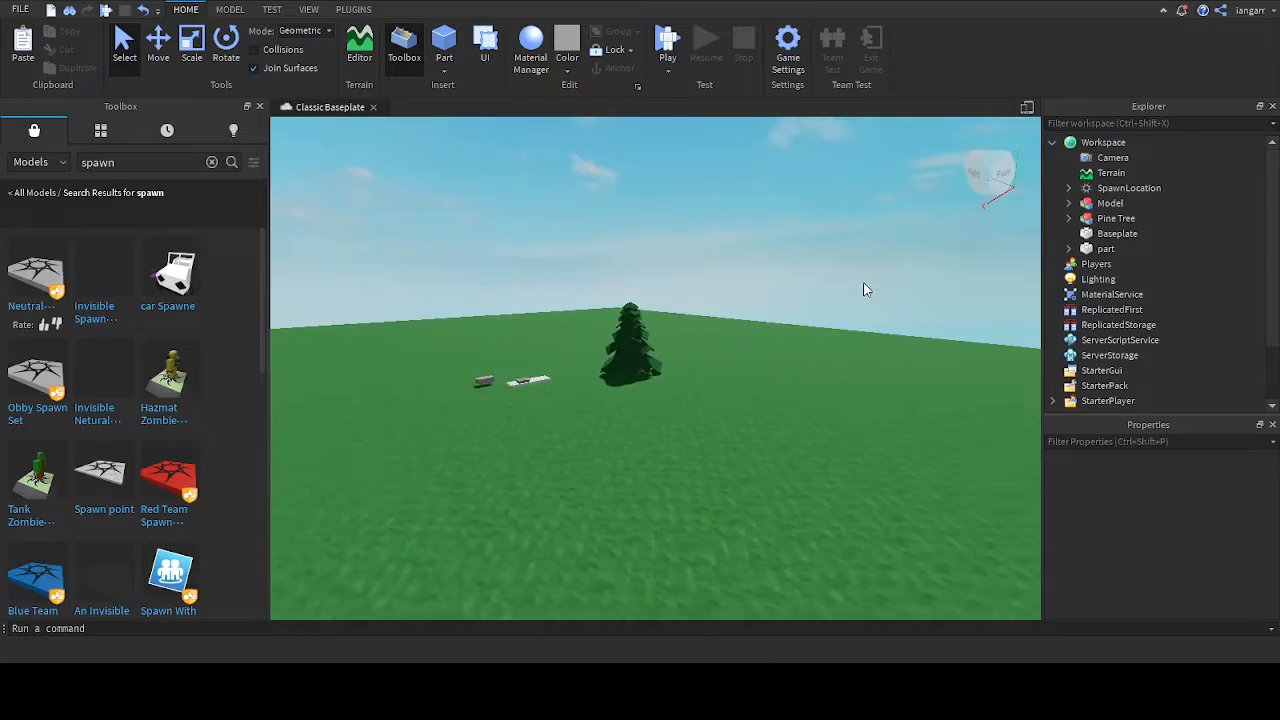
pyautogui.moveTo(803, 277); pyautogui.dragTo(677, 346, button='right')
pyautogui.press('a')
pyautogui.press('s')
# Step: Search the Toolbox models for "forest"
pyautogui.click(181, 162)
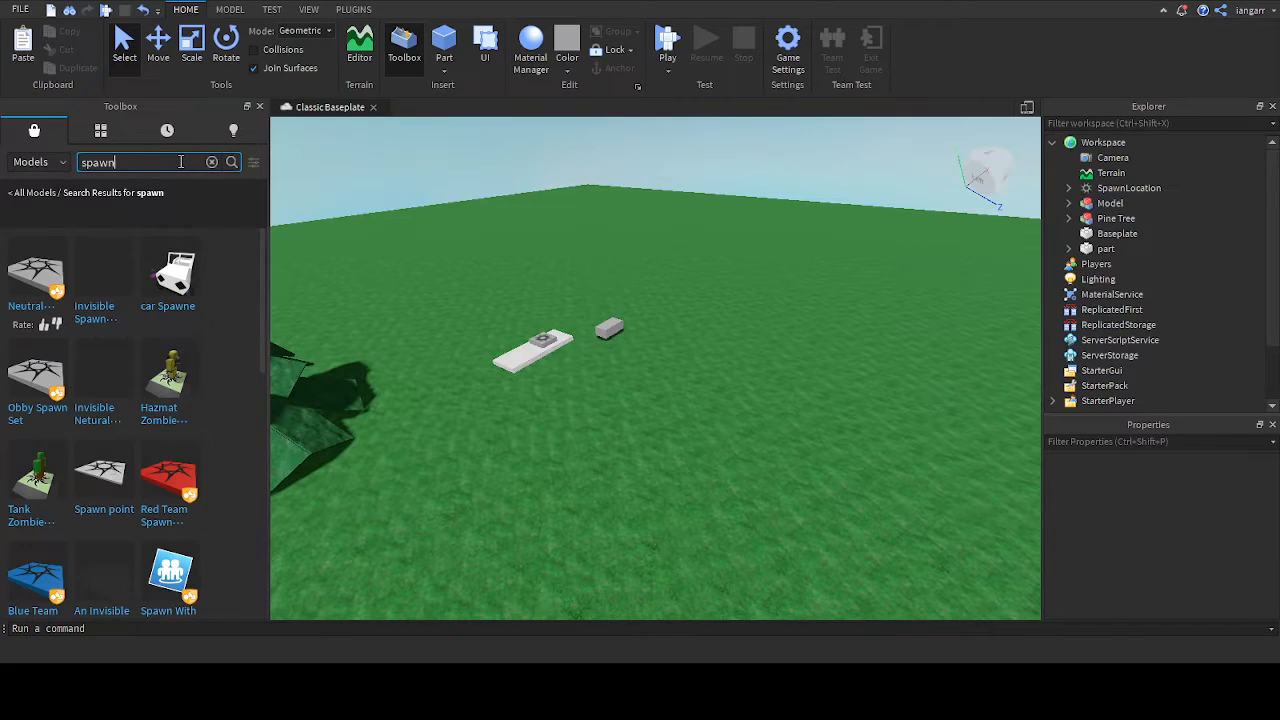
pyautogui.press('BackSpace')
pyautogui.press('BackSpace')
pyautogui.press('BackSpace')
pyautogui.press('BackSpace')
pyautogui.press('BackSpace')
pyautogui.write('forest')
pyautogui.click(141, 190)
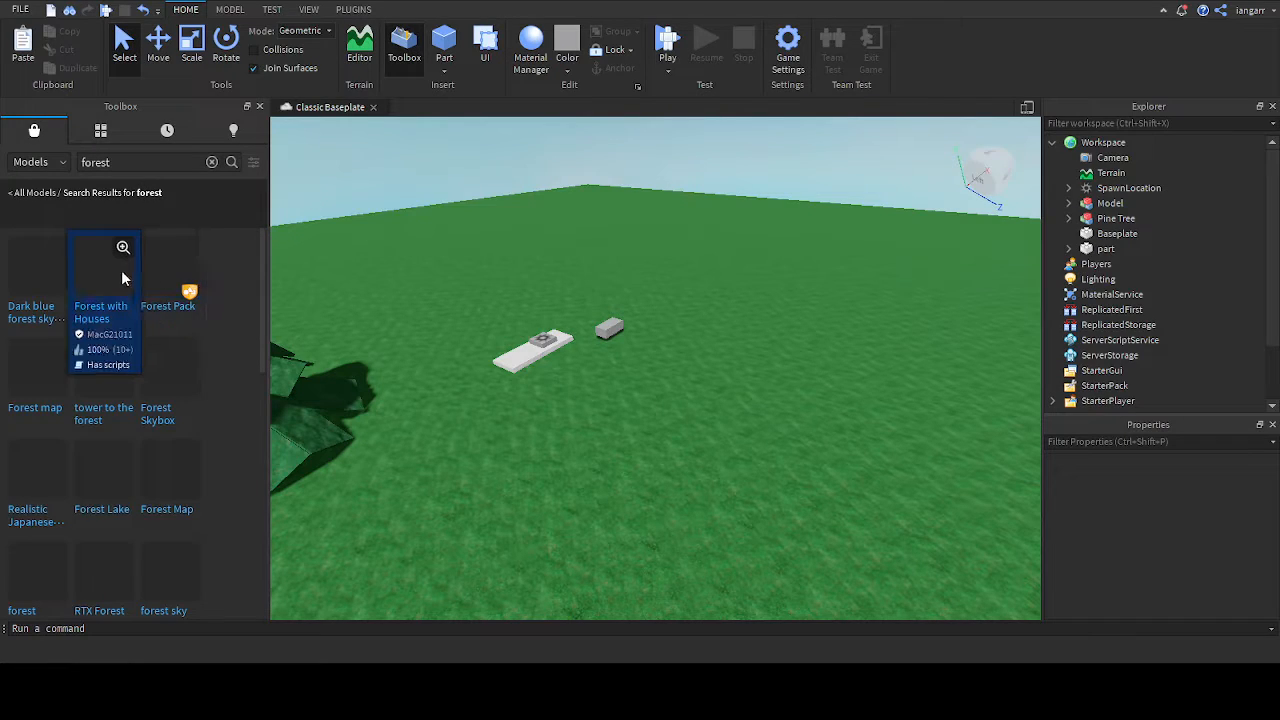
# Step: Look over the default sky and insert the Dark blue forest sky model from the Toolbox
pyautogui.moveTo(492, 261); pyautogui.dragTo(512, 225, button='right')
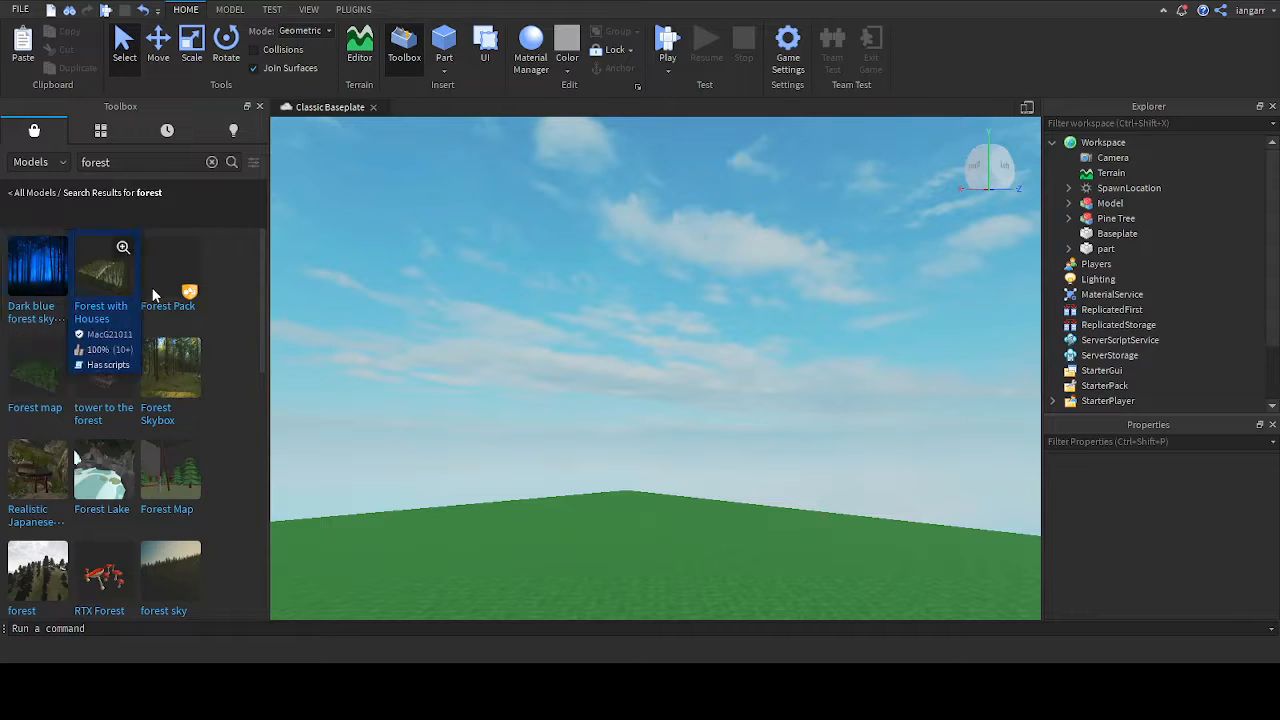
pyautogui.moveTo(305, 283); pyautogui.dragTo(324, 287, button='right')
pyautogui.press('a')
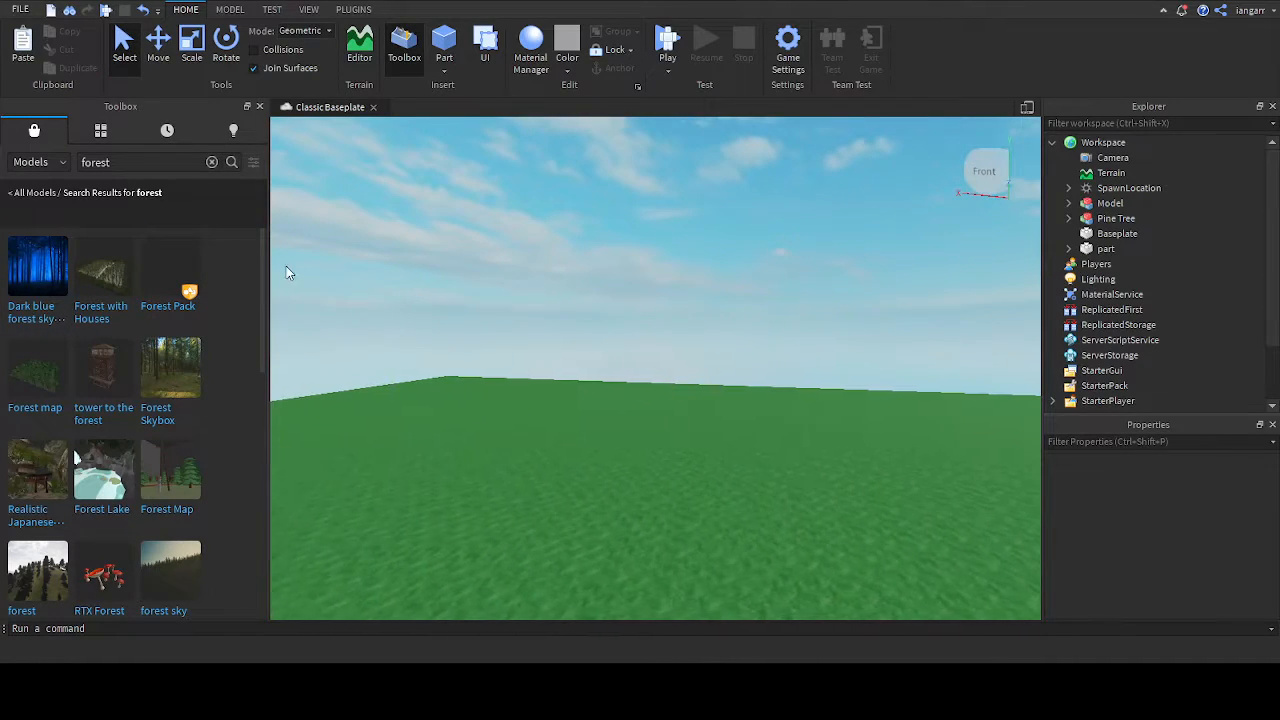
pyautogui.press('w')
pyautogui.press('d')
pyautogui.moveTo(443, 245); pyautogui.dragTo(498, 244, button='right')
pyautogui.press('d')
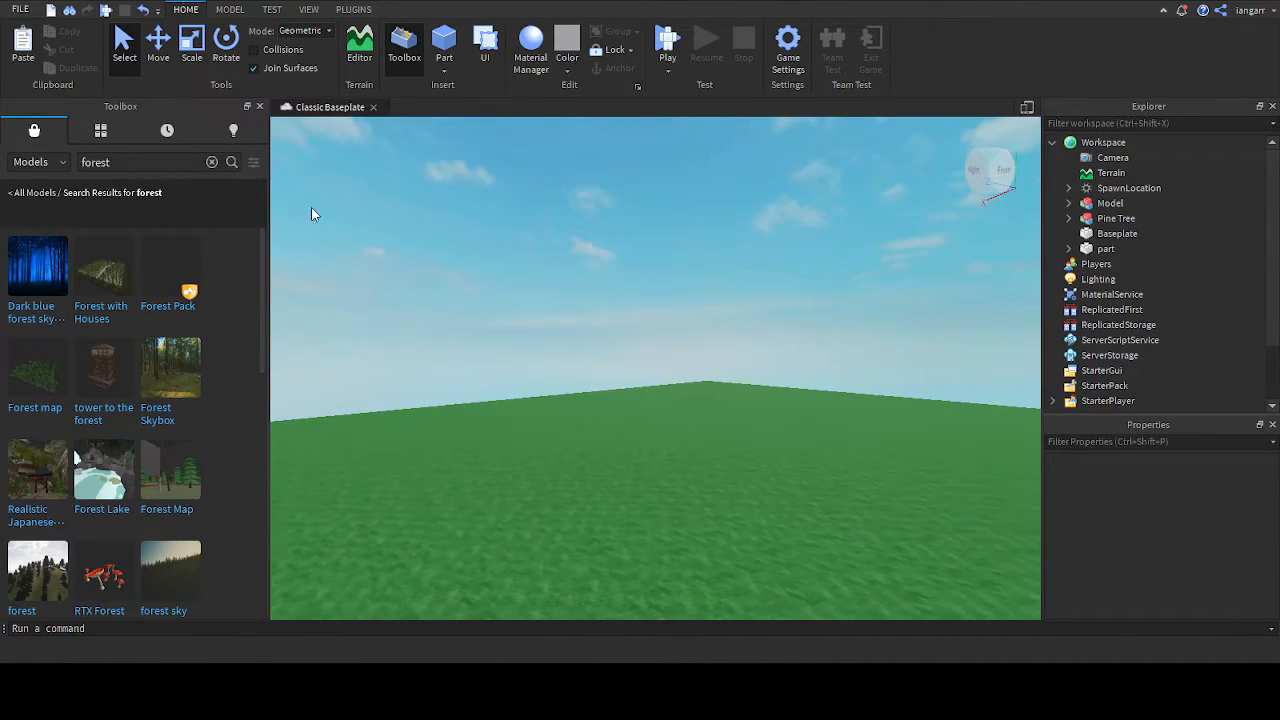
pyautogui.moveTo(561, 155); pyautogui.dragTo(650, 155, button='right')
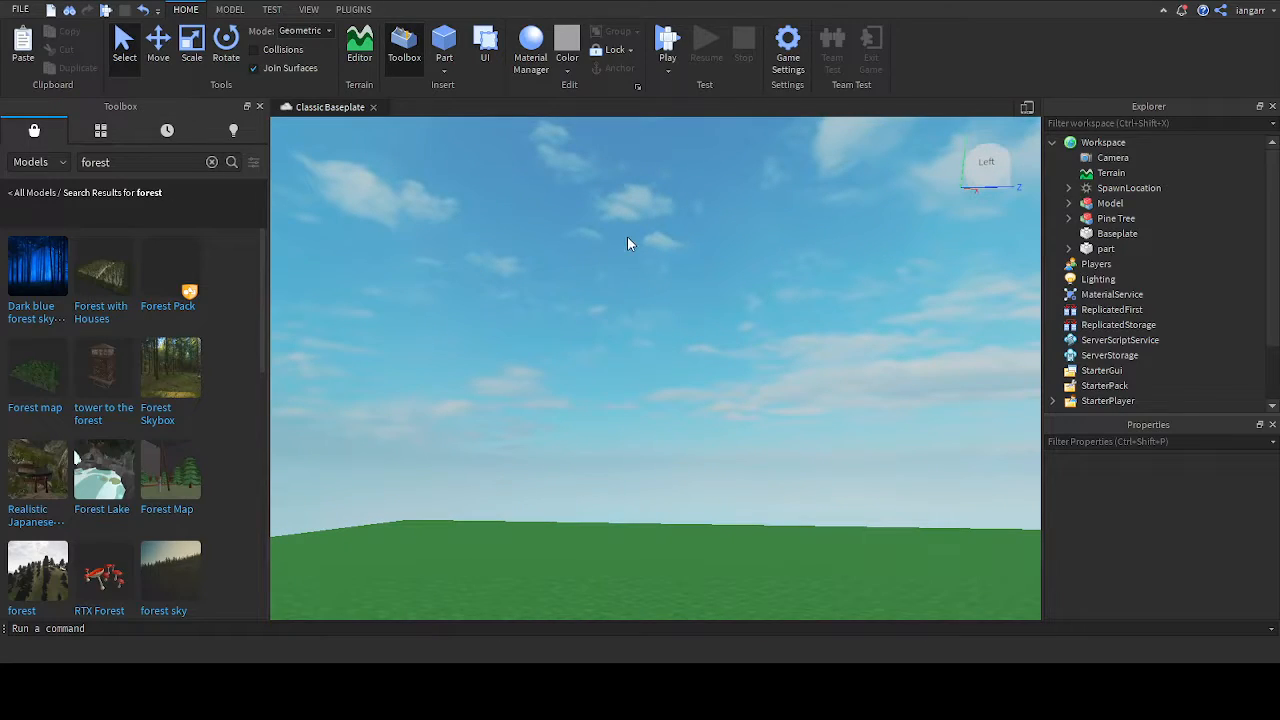
pyautogui.moveTo(627, 236); pyautogui.dragTo(680, 275, button='right')
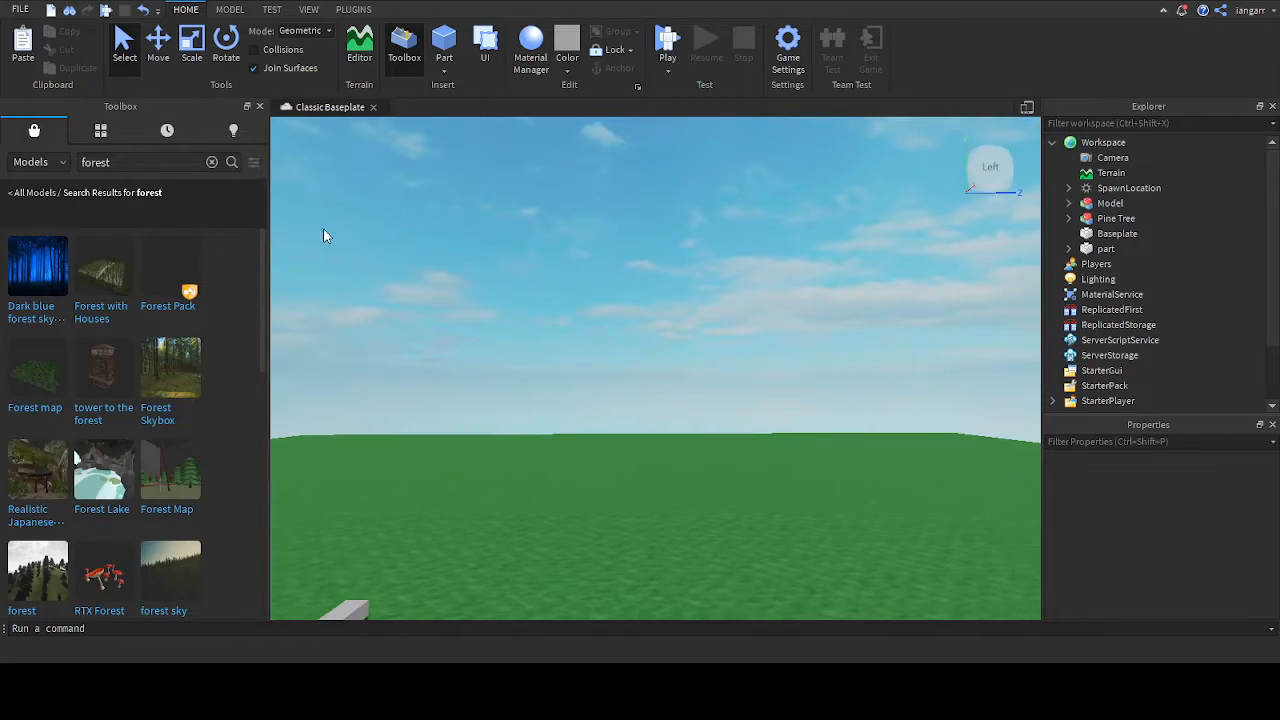
pyautogui.click(27, 287)
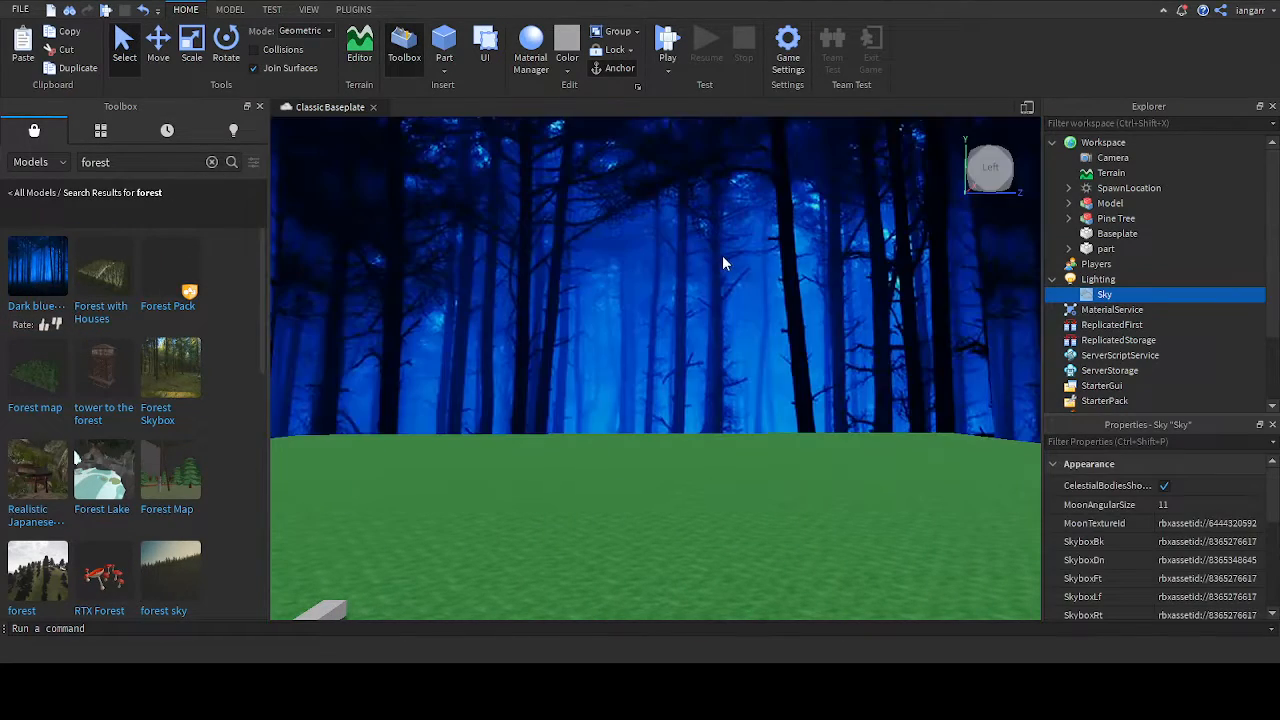
pyautogui.moveTo(722, 255); pyautogui.dragTo(723, 255, button='right')
# Step: Replace the forest sky with the Sunset SkyBox model found by searching "sunset", deleting the older Sky object from Lighting
pyautogui.click(210, 163)
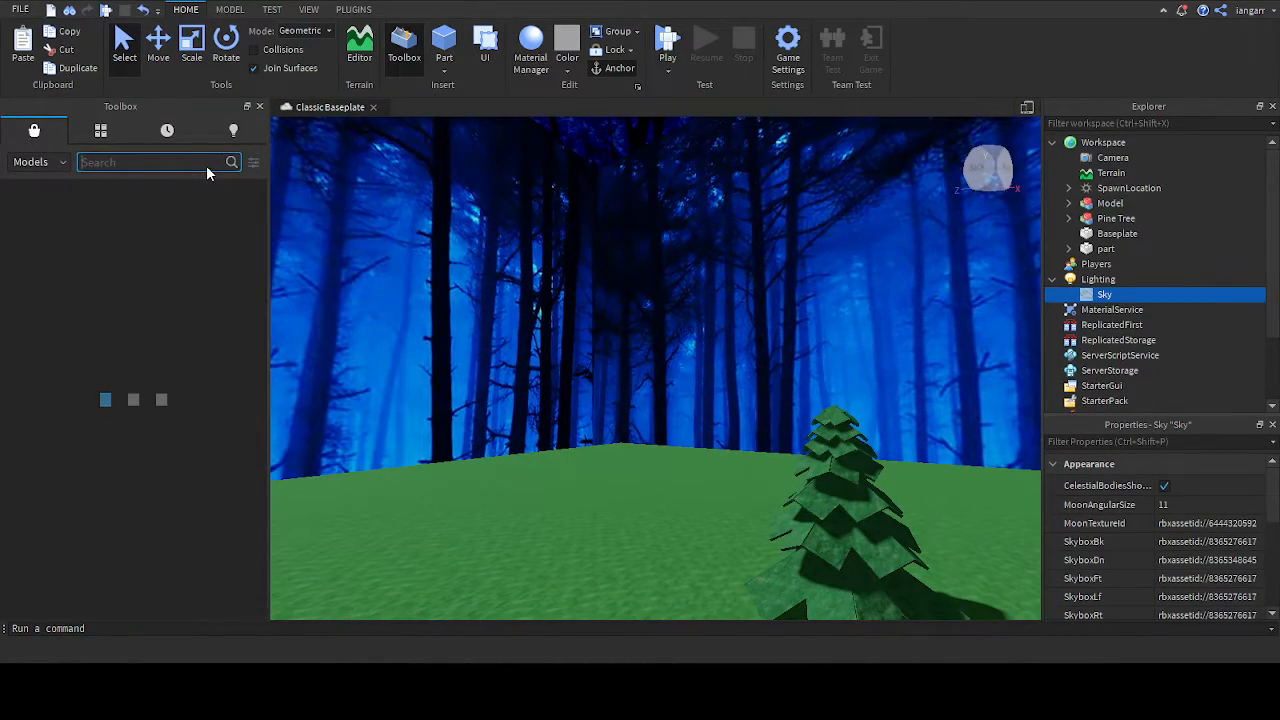
pyautogui.write('sunset')
pyautogui.press('Return')
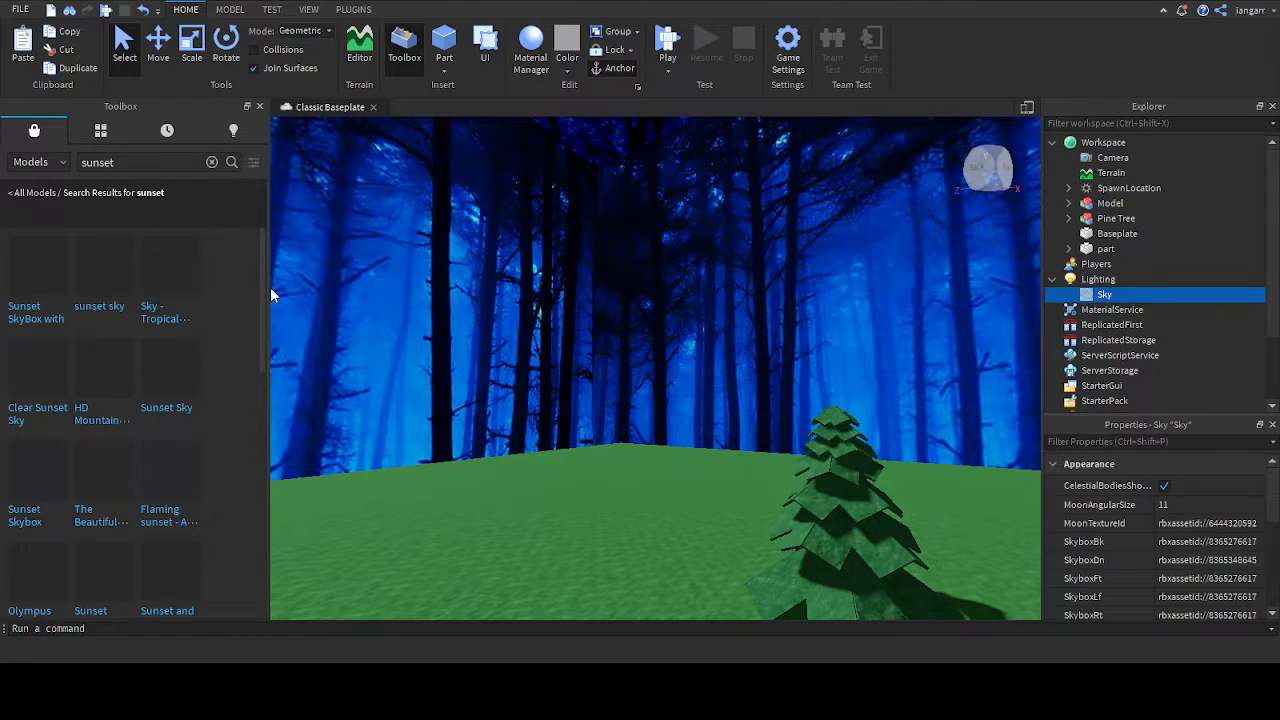
pyautogui.click(20, 270)
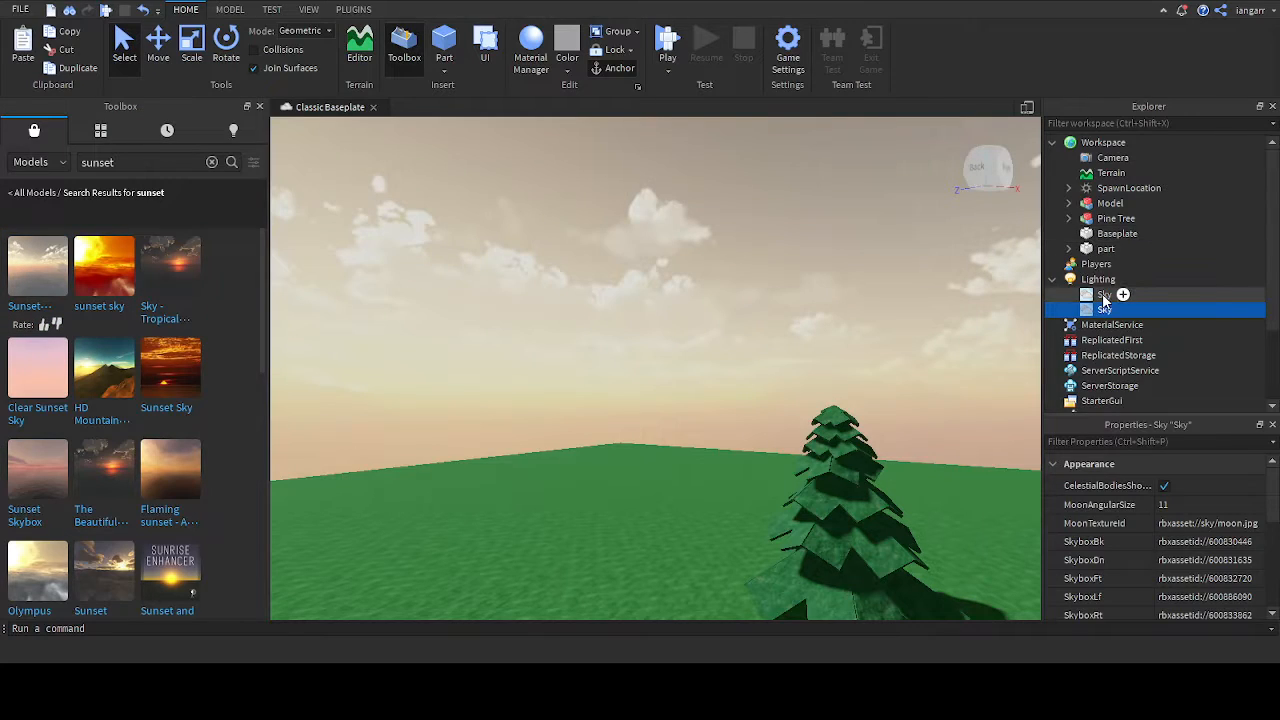
pyautogui.click(1104, 296)
pyautogui.press('Delete')
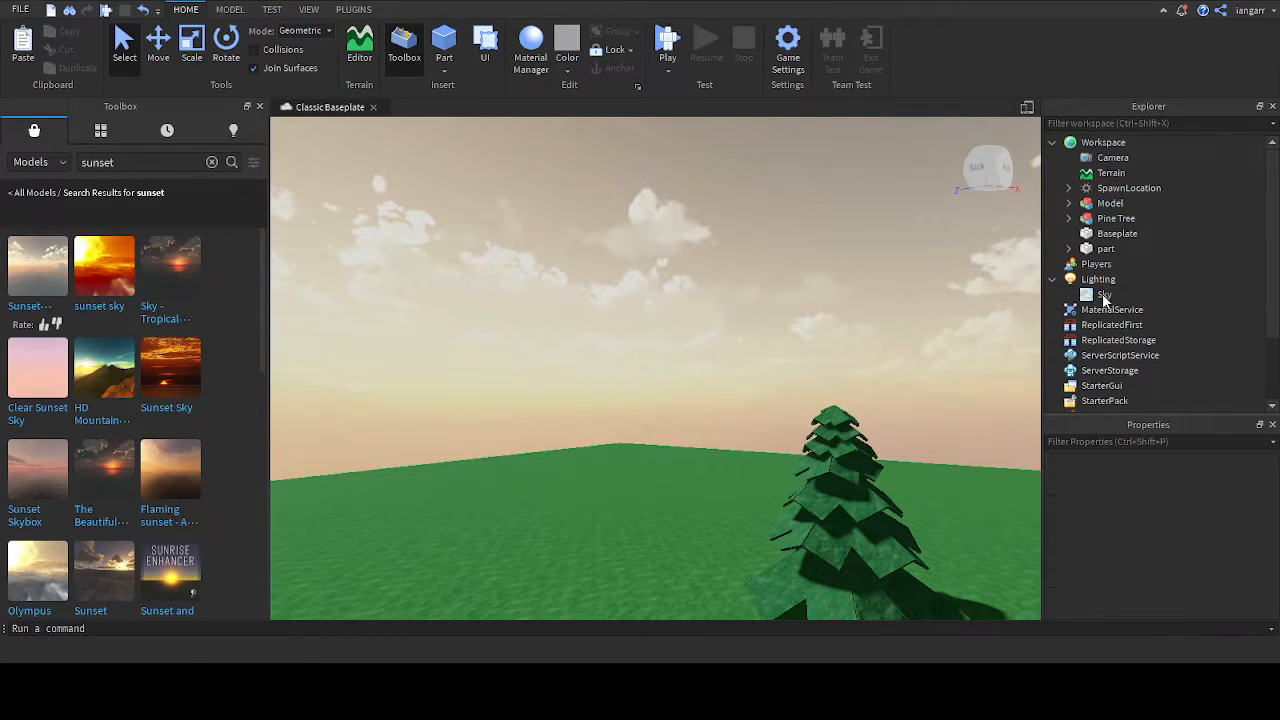
# Step: Examine the sunset sky and how the tree, platform and grey block look beneath it from around the baseplate
pyautogui.moveTo(700, 309); pyautogui.dragTo(705, 309, button='right')
pyautogui.press('w')
pyautogui.press('w')
pyautogui.moveTo(503, 308); pyautogui.dragTo(500, 301, button='right')
pyautogui.press('s')
pyautogui.press('w')
pyautogui.press('s')
pyautogui.press('s')
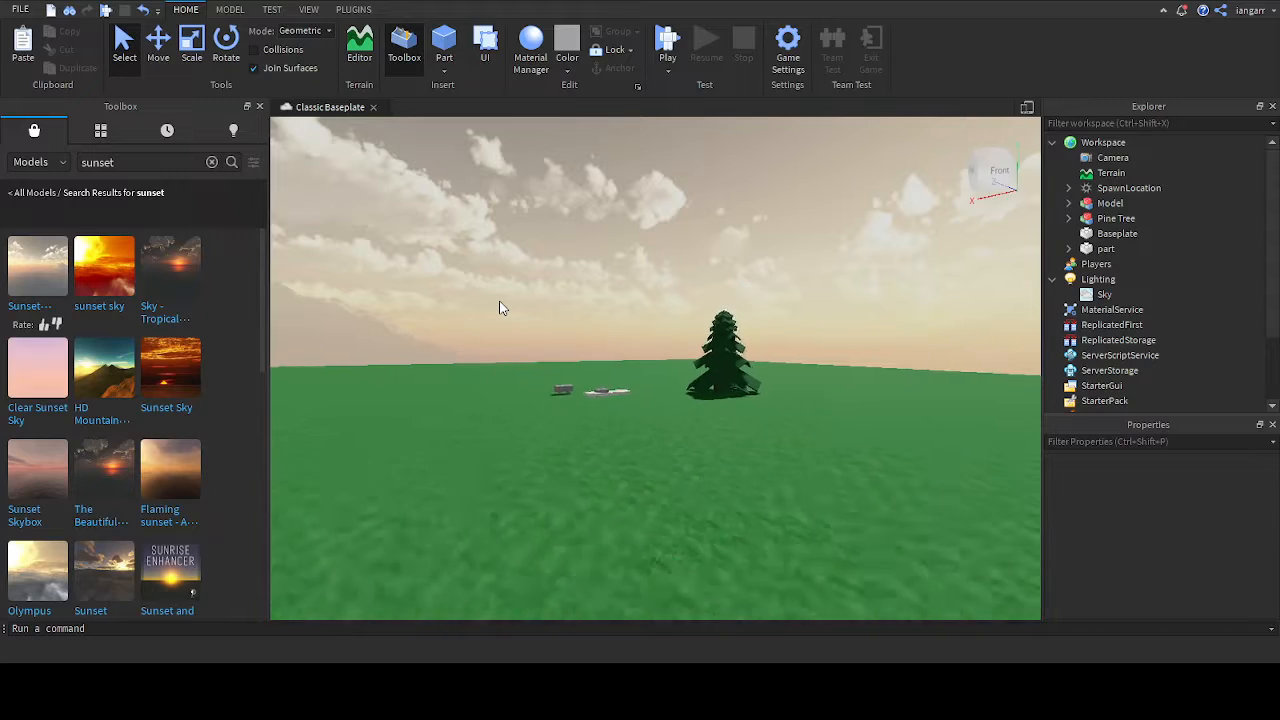
pyautogui.press('w')
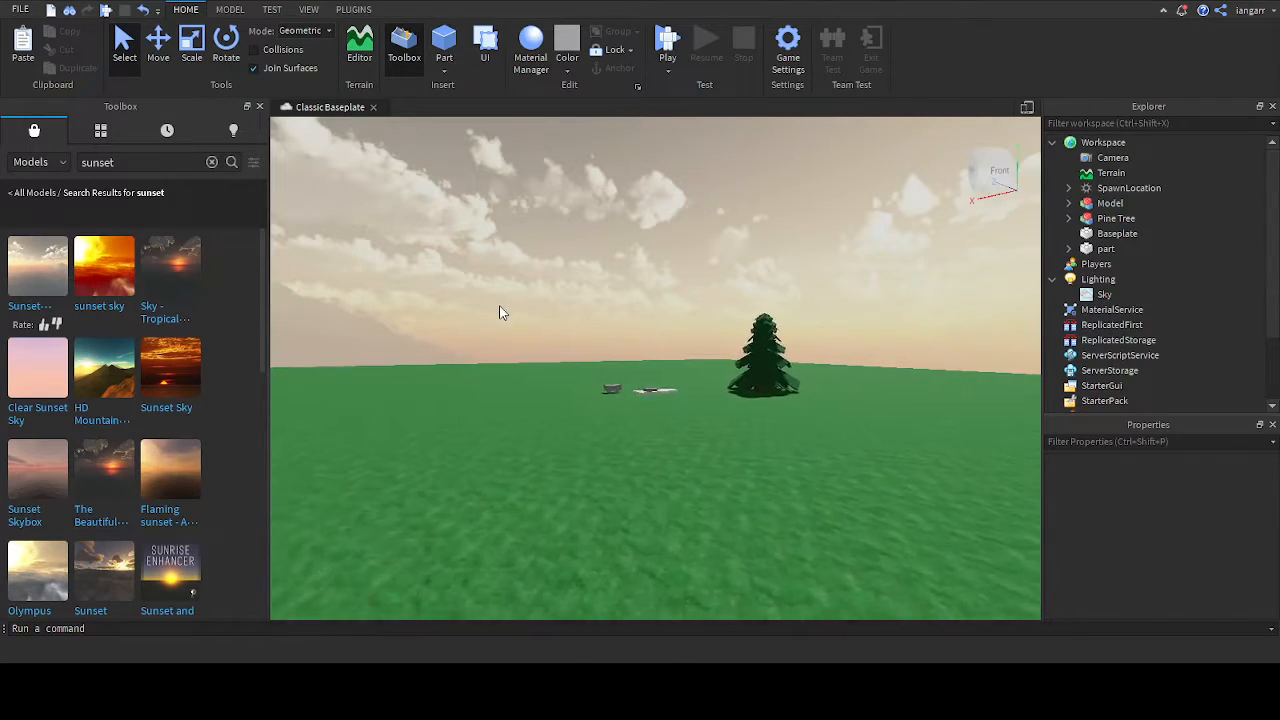
pyautogui.moveTo(636, 365); pyautogui.dragTo(607, 359, button='right')
pyautogui.press('w')
pyautogui.press('a')
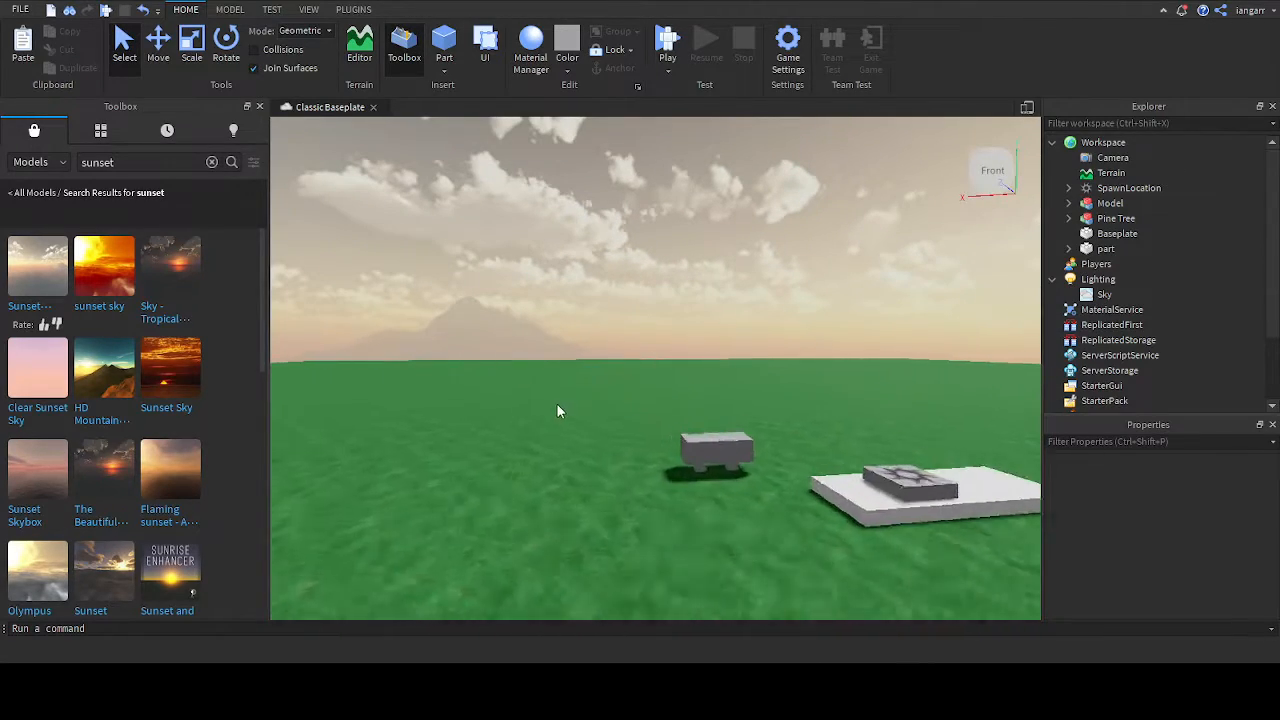
pyautogui.moveTo(557, 408); pyautogui.dragTo(583, 404, button='right')
pyautogui.press('s')
pyautogui.press('d')
pyautogui.press('s')
pyautogui.press('d')
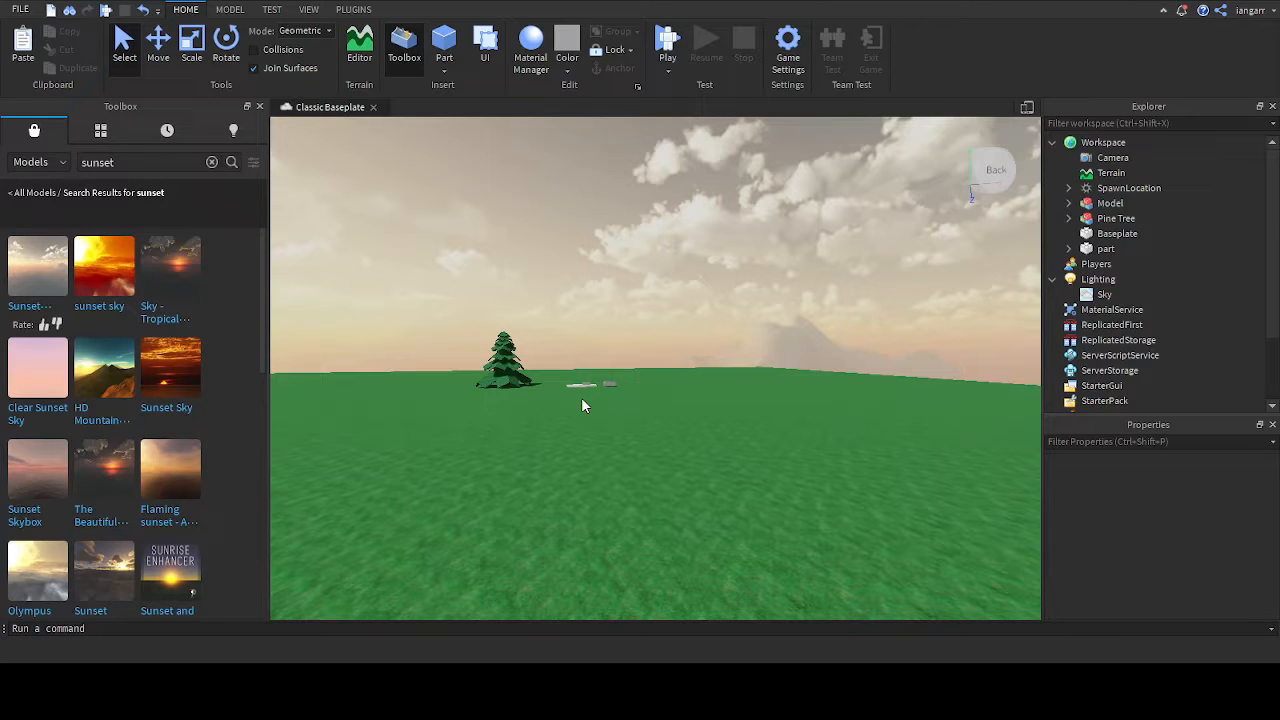
pyautogui.press('w')
pyautogui.moveTo(694, 360)
pyautogui.mouseDown(button='right')
pyautogui.moveTo(685, 355)
pyautogui.moveTo(711, 359)
pyautogui.mouseUp(button='right')
pyautogui.press('w')
pyautogui.press('d')
pyautogui.press('s')
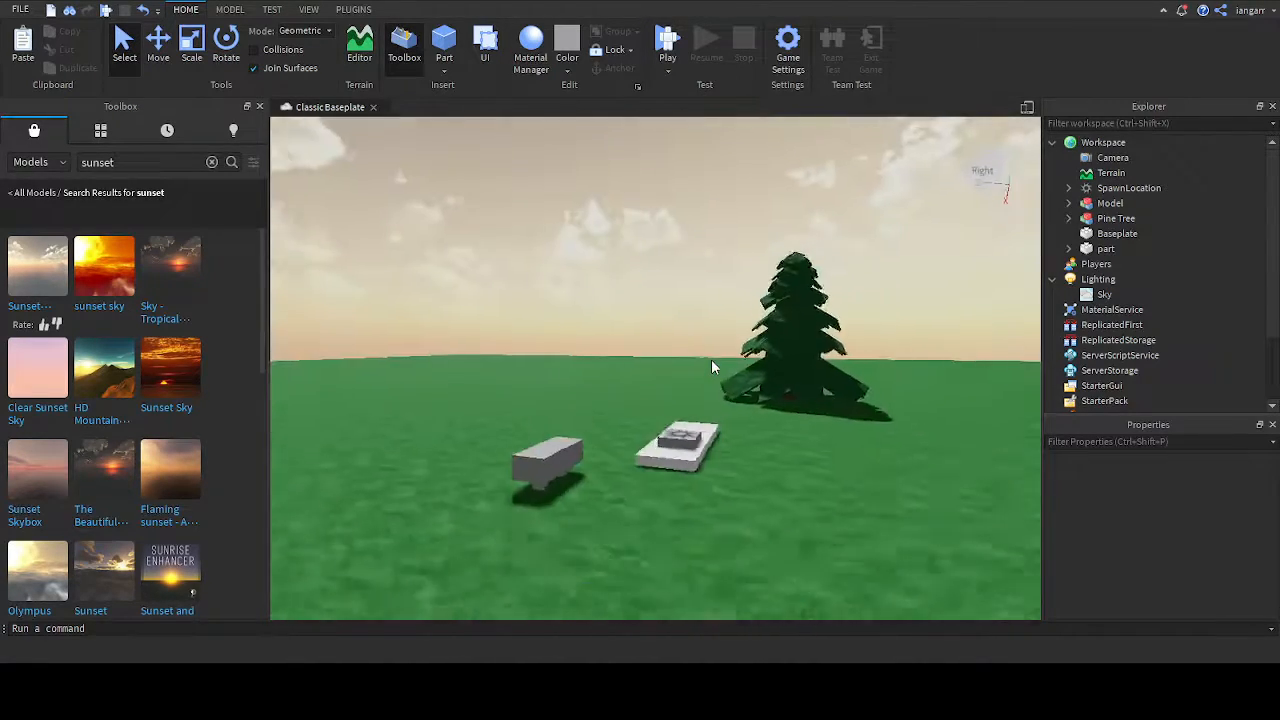
pyautogui.press('a')
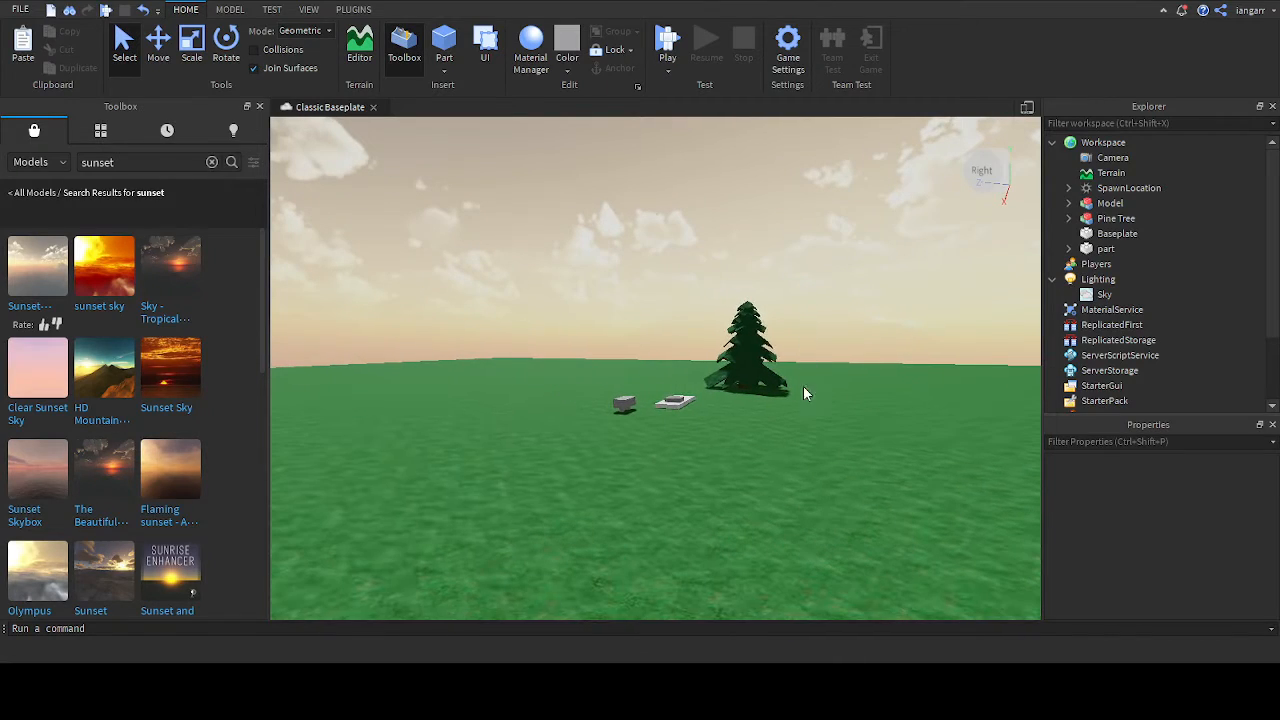